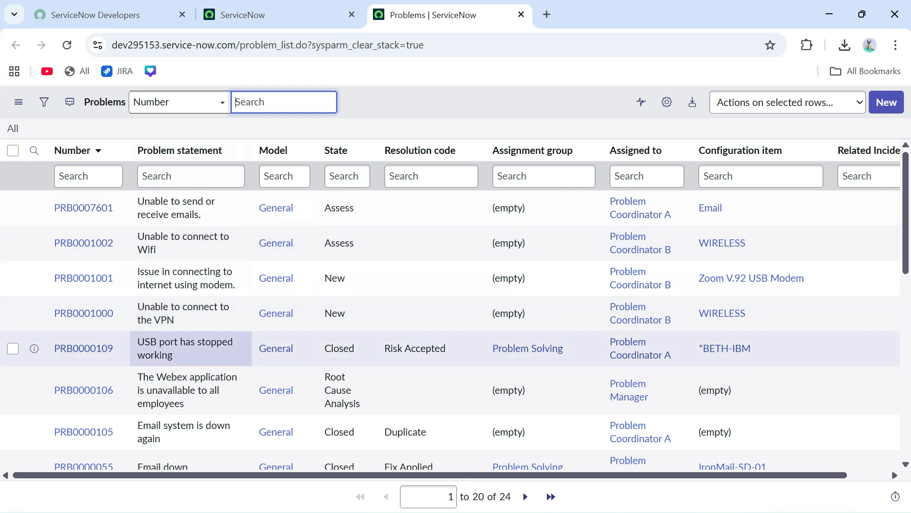
- Preview problem PRB0007601 and open its full record in a new tab
scroll(190, 348, "down", 2)
scroll(190, 348, "up", 2)
left_click(34, 207)
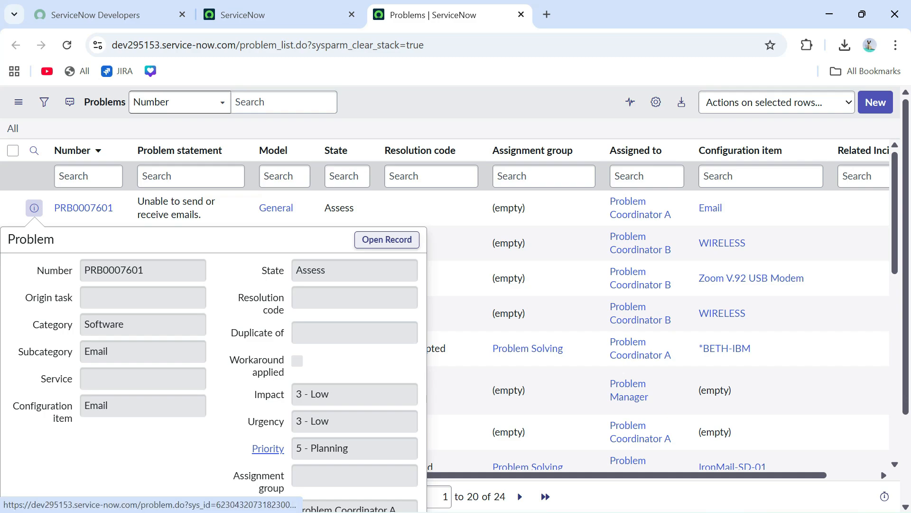
left_click(387, 240)
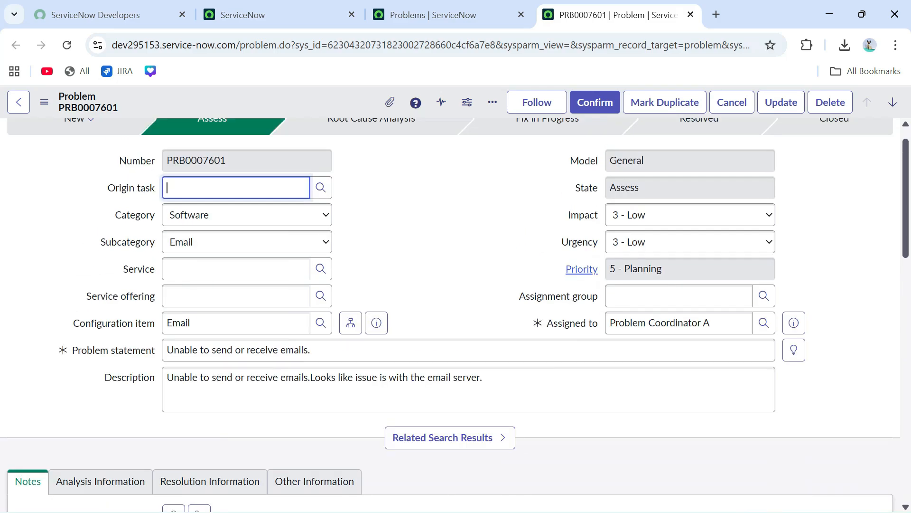
scroll(442, 285, "up", 1)
- Close the preview, check the PRB0007601 tab, then go back to the ServiceNow home page
left_click(439, 15)
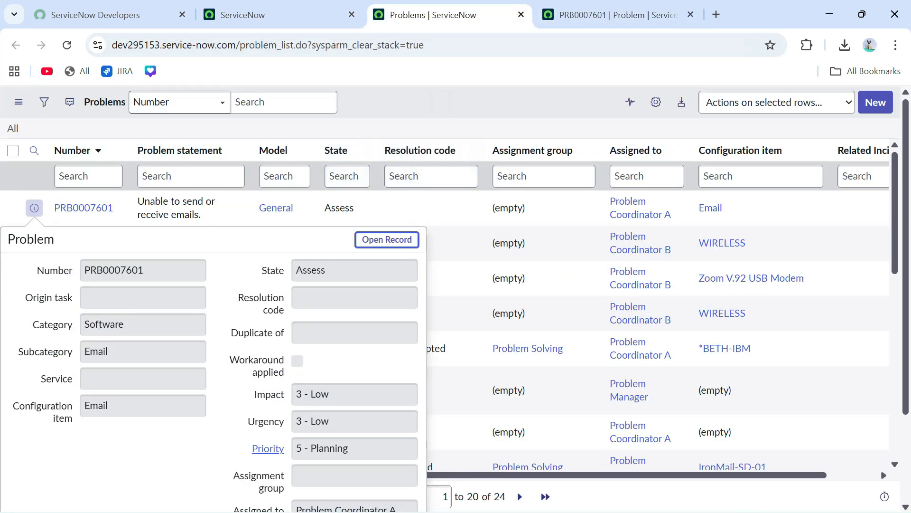
key("Escape")
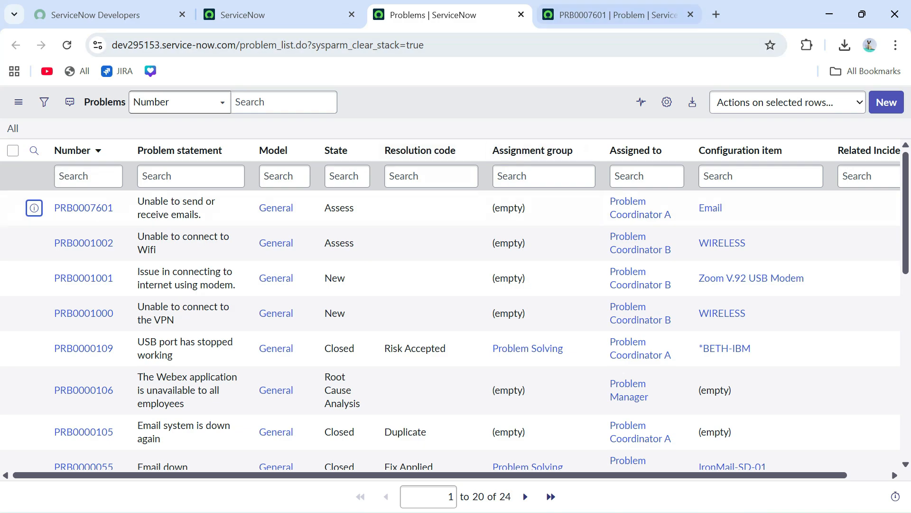
left_click(612, 15)
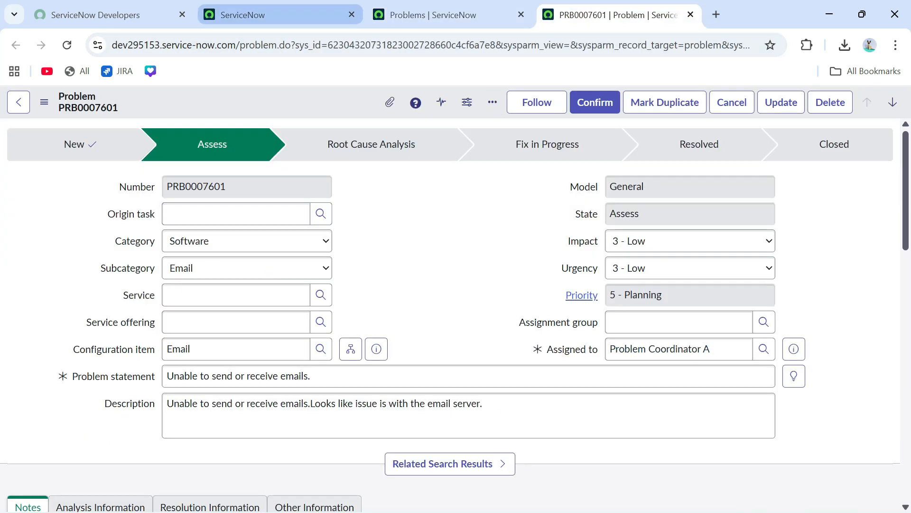
left_click(280, 15)
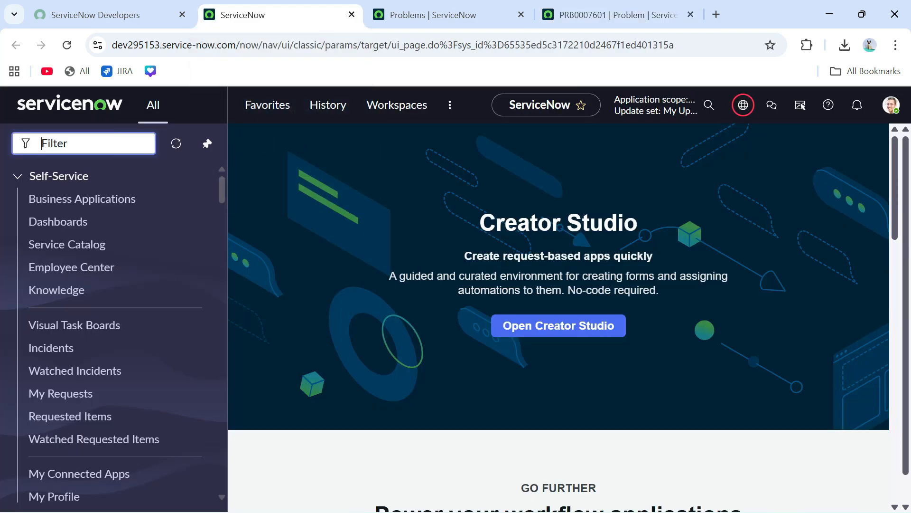
- Filter the navigator for 'tables' and open System Definition > Tables in a new tab
type("table")
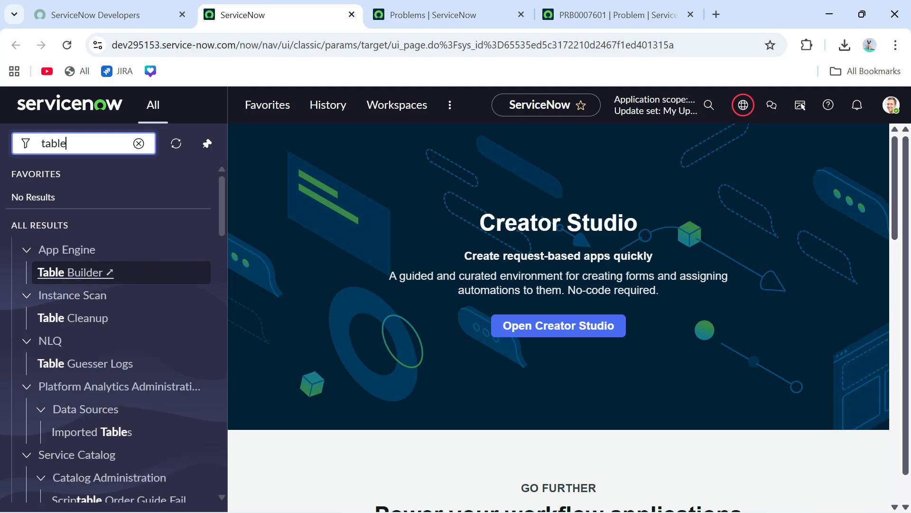
type("s")
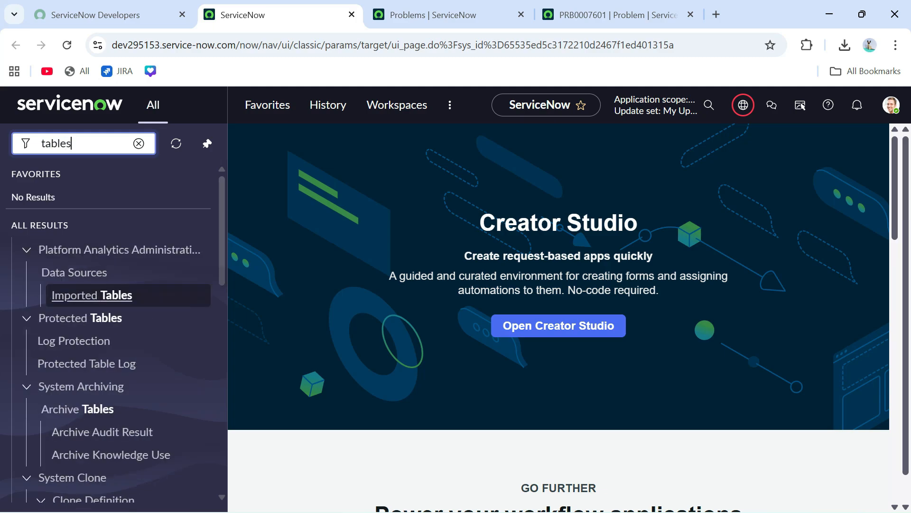
scroll(114, 332, "down", 4)
scroll(114, 263, "down", 1)
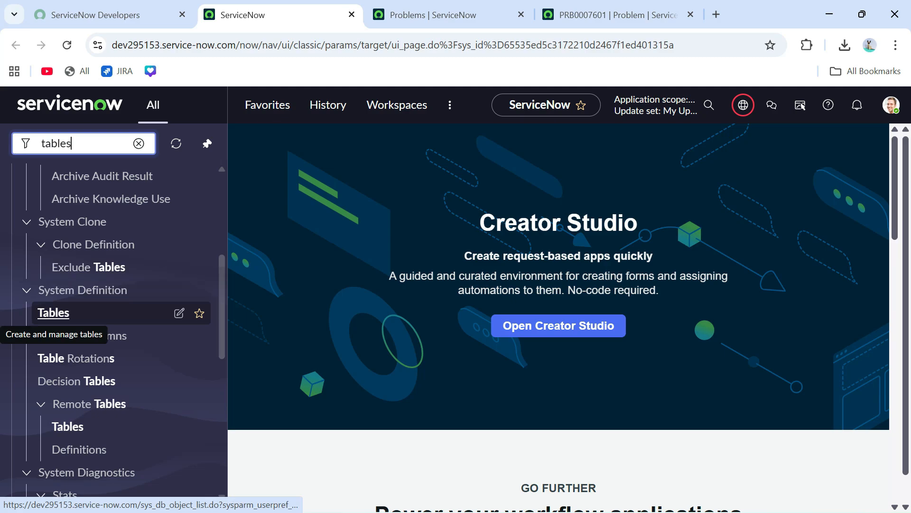
left_click(53, 312, "ctrl")
key("ctrl+Tab")
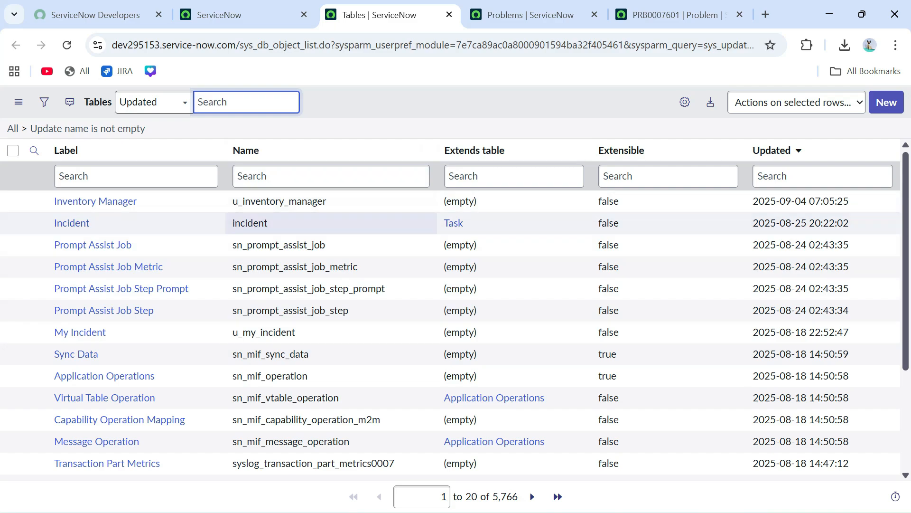
- Open sys_db_object.LIST from the navigator using the copied list name, and start a new table
left_click(408, 45)
double_click(319, 45)
key("ctrl+c")
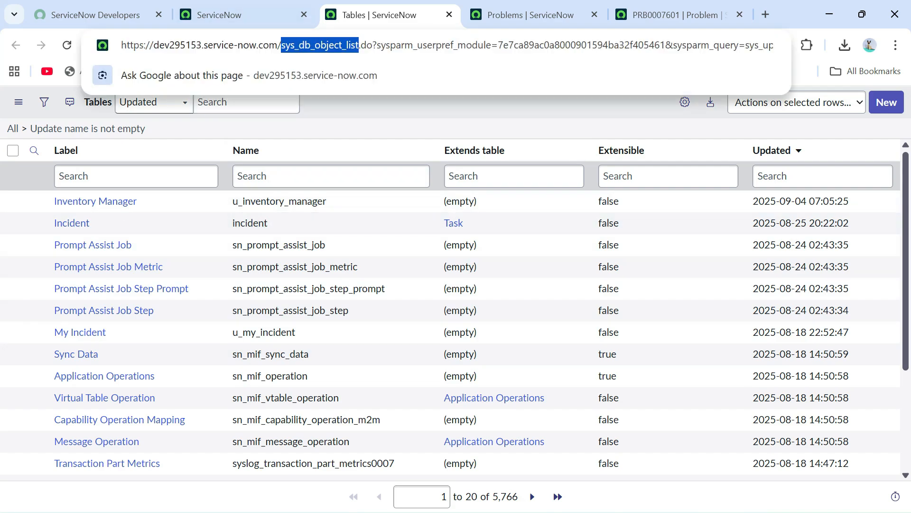
left_click(219, 15)
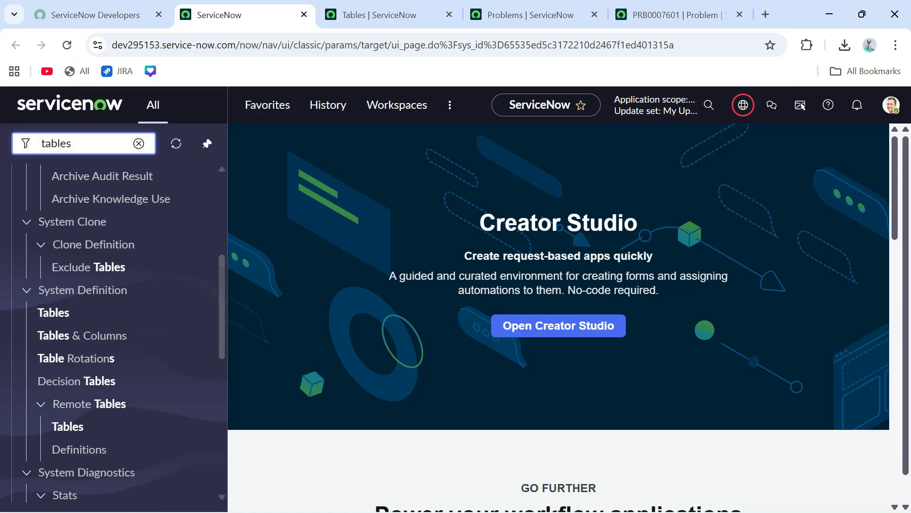
key("ctrl+a")
key("ctrl+v")
key("BackSpace")
key("BackSpace")
key("BackSpace")
key("BackSpace")
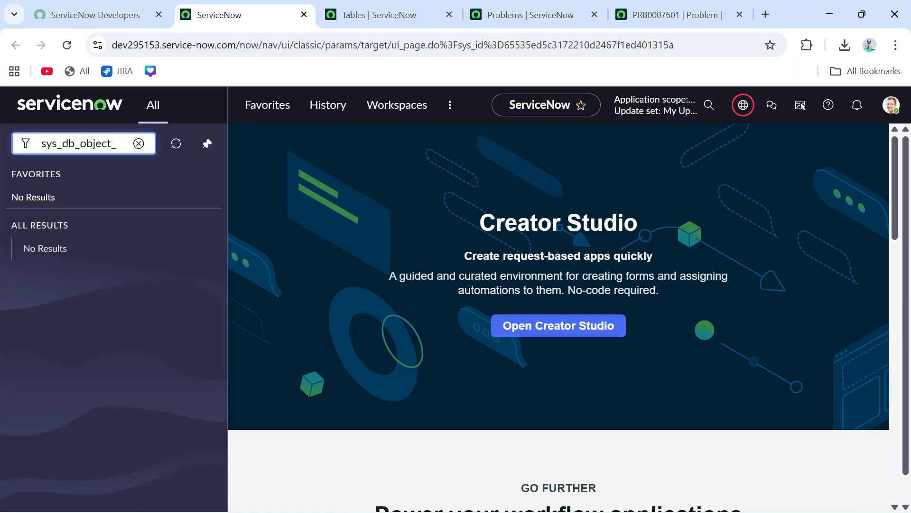
type(".LIST")
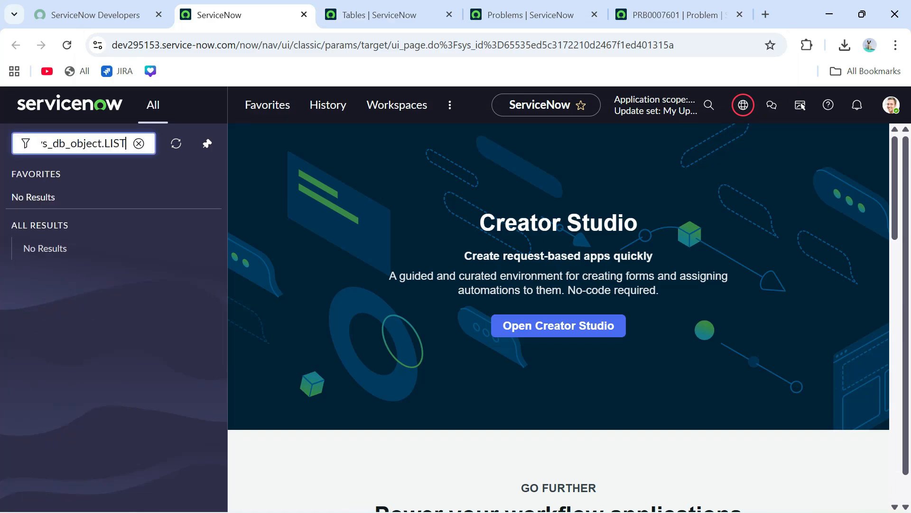
key("Return")
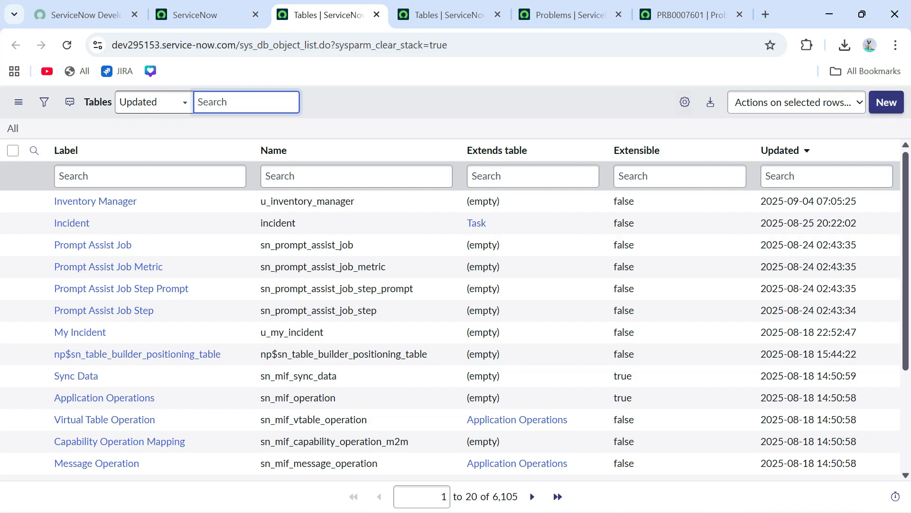
left_click(886, 102)
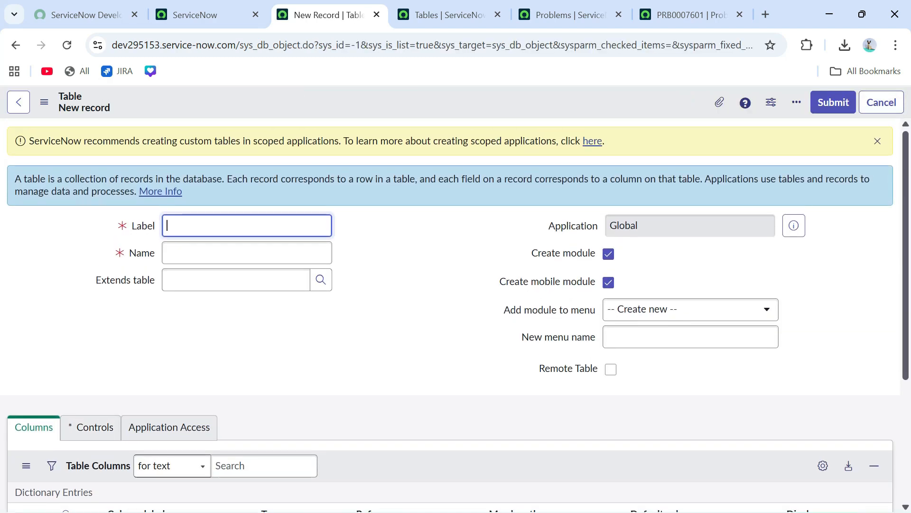
- Dismiss the scope notice and label the table 'Employee Record', auto-filling name u_employee_record
scroll(450, 315, "down", 1)
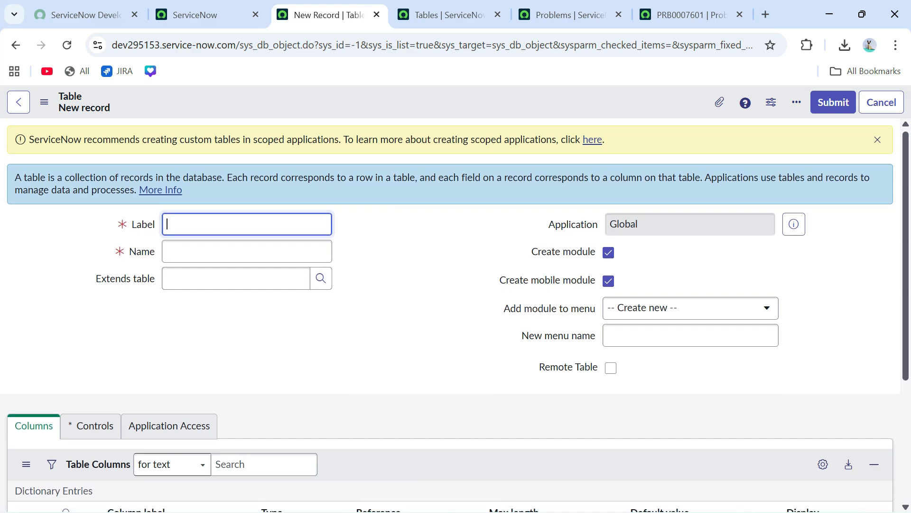
scroll(454, 315, "up", 1)
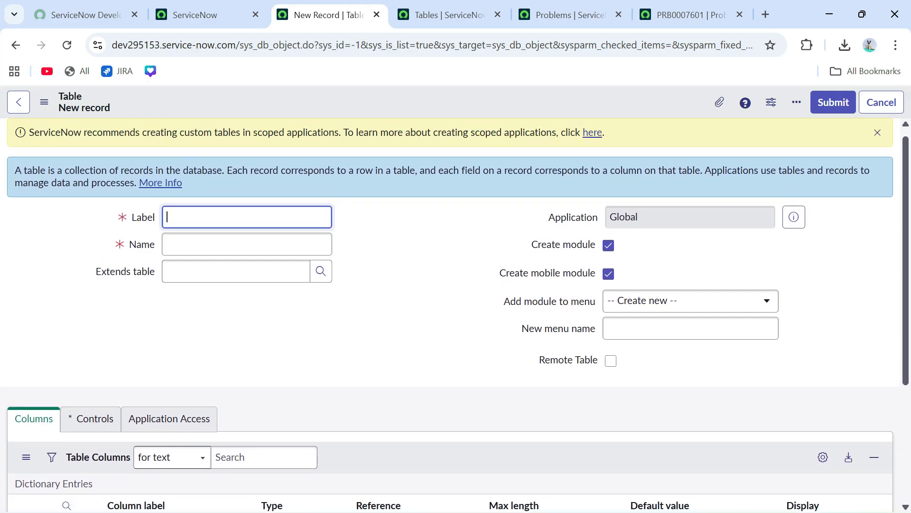
left_click(877, 141)
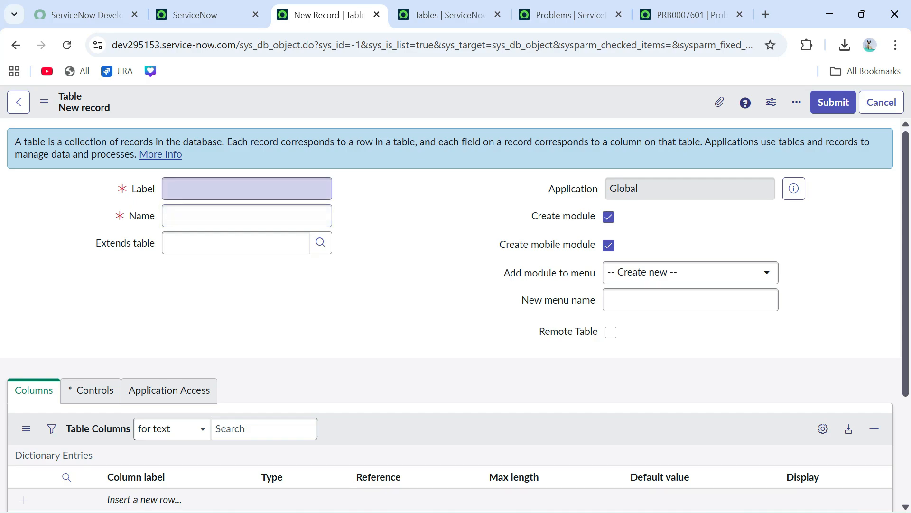
left_click(247, 189)
type("E")
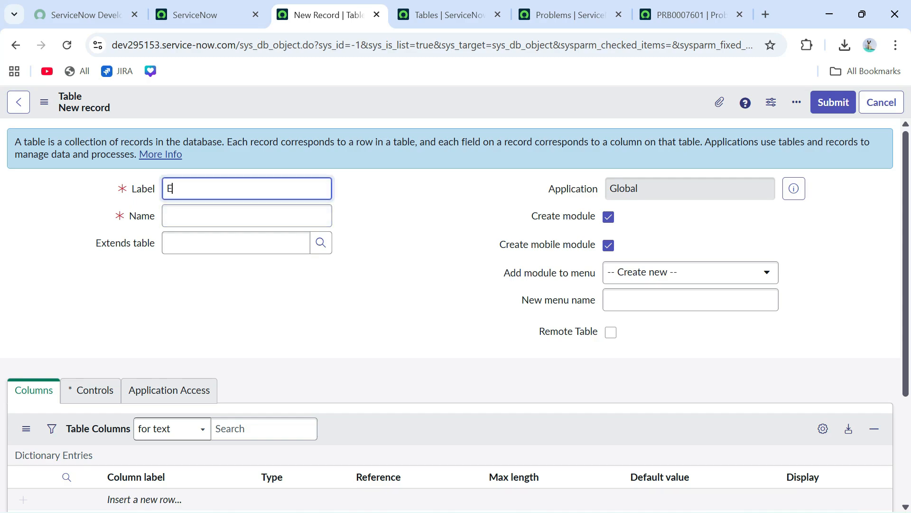
type("mployee Record")
key("Tab")
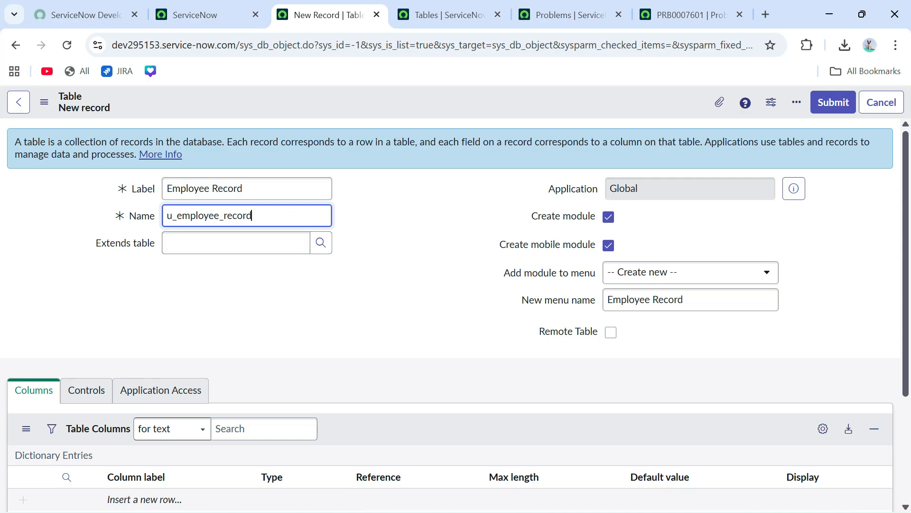
key("ctrl+a")
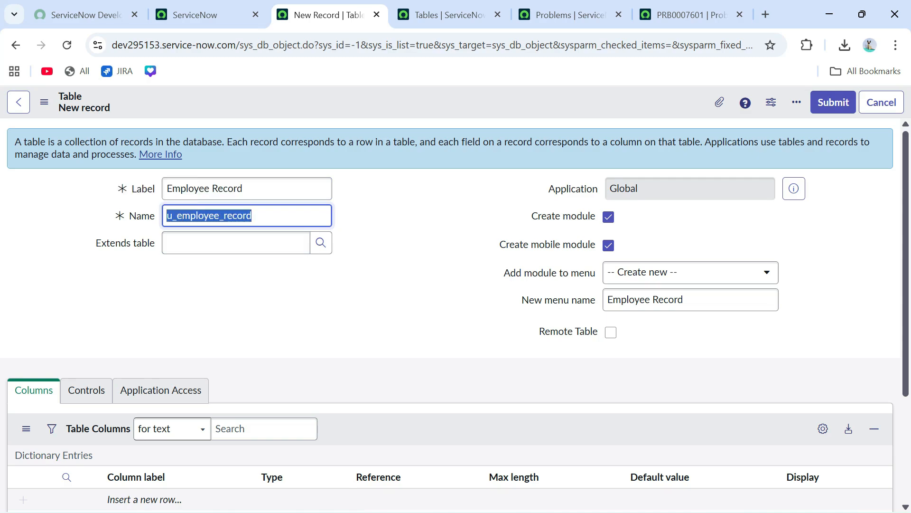
left_click(380, 285)
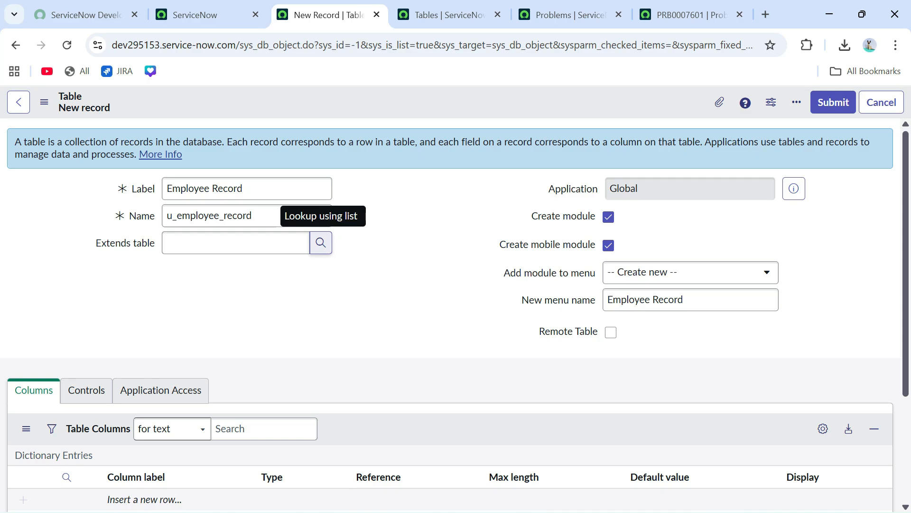
- Open the Extends table lookup and move the popup aside to browse it
left_click(321, 243)
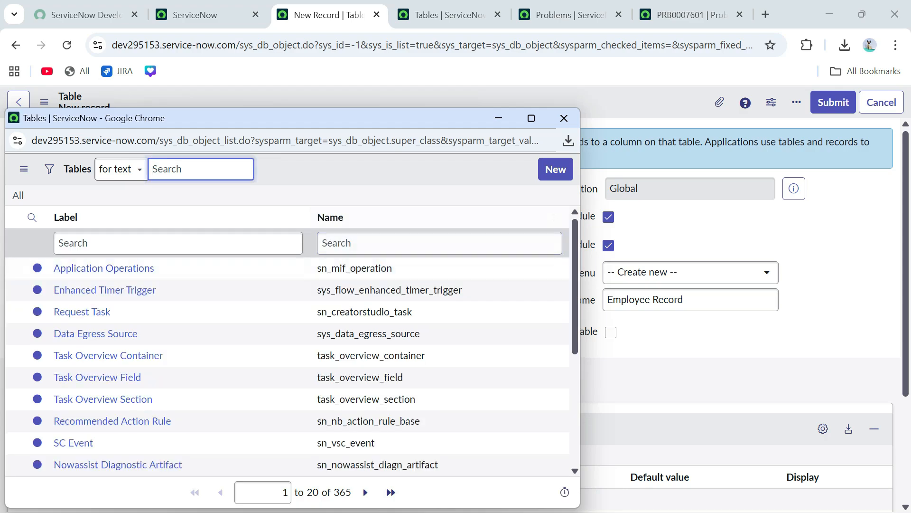
left_click_drag(347, 118, 388, 50)
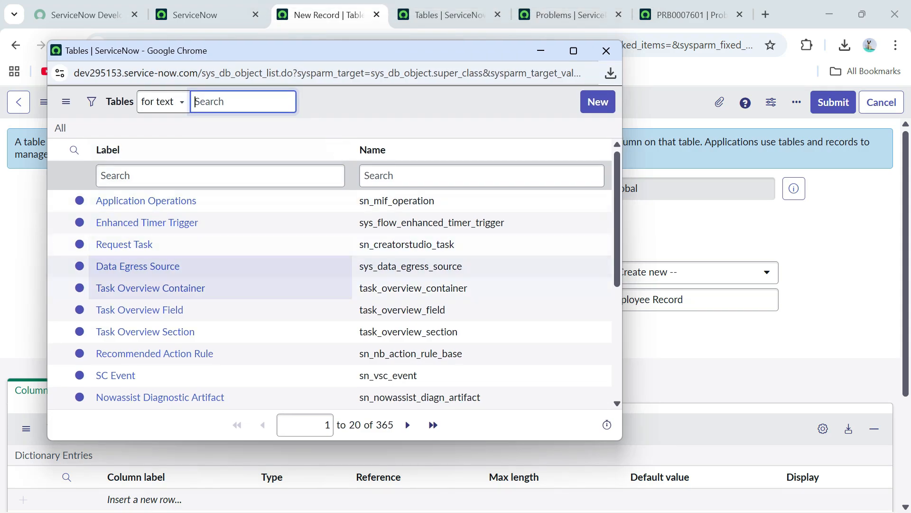
scroll(333, 287, "down", 1)
scroll(332, 288, "up", 1)
scroll(332, 287, "down", 3)
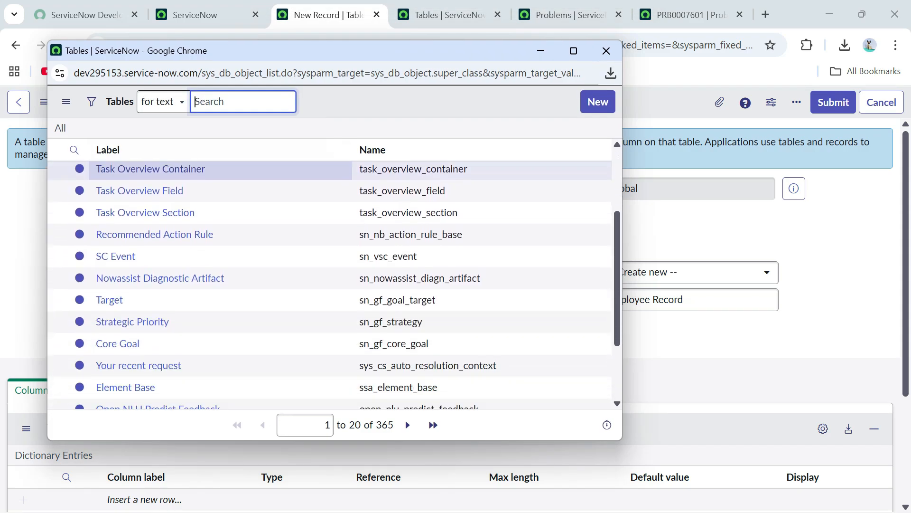
scroll(332, 287, "down", 2)
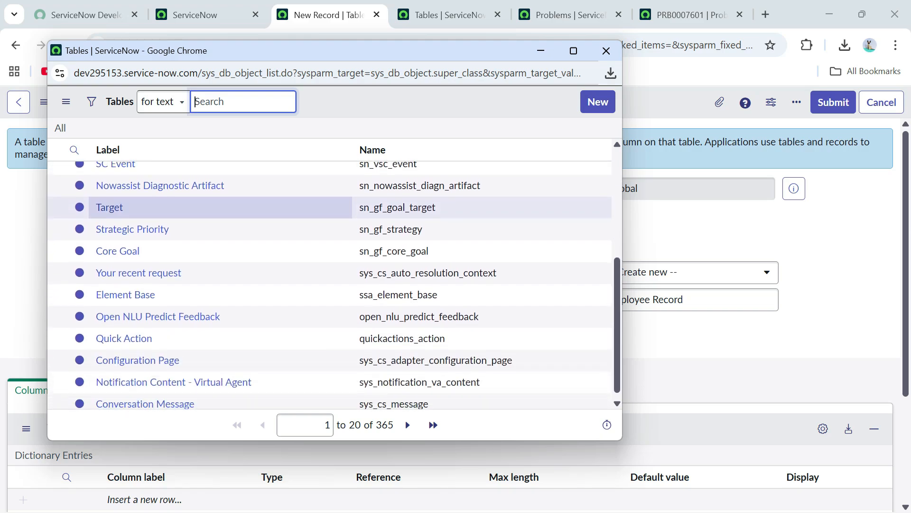
scroll(332, 287, "up", 5)
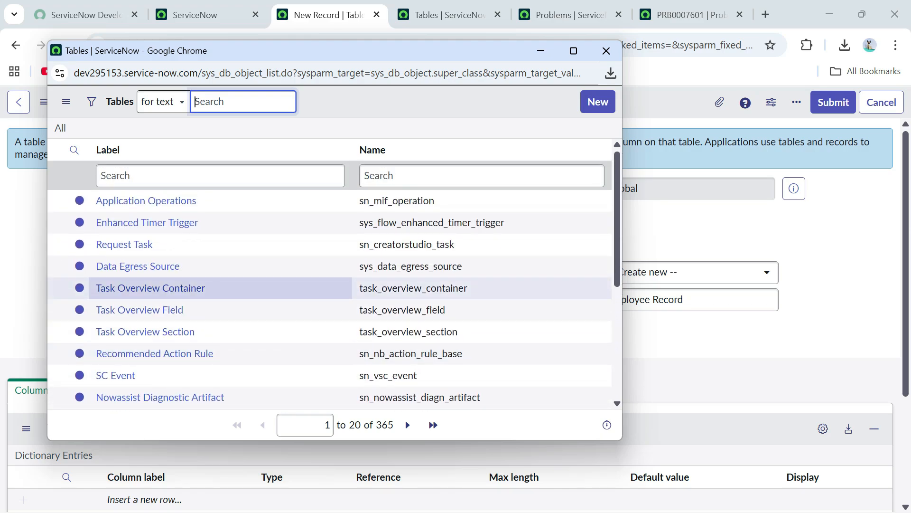
- Search the lookup for 'task', then 'cmdb_ci', and close it without choosing a parent
left_click(427, 176)
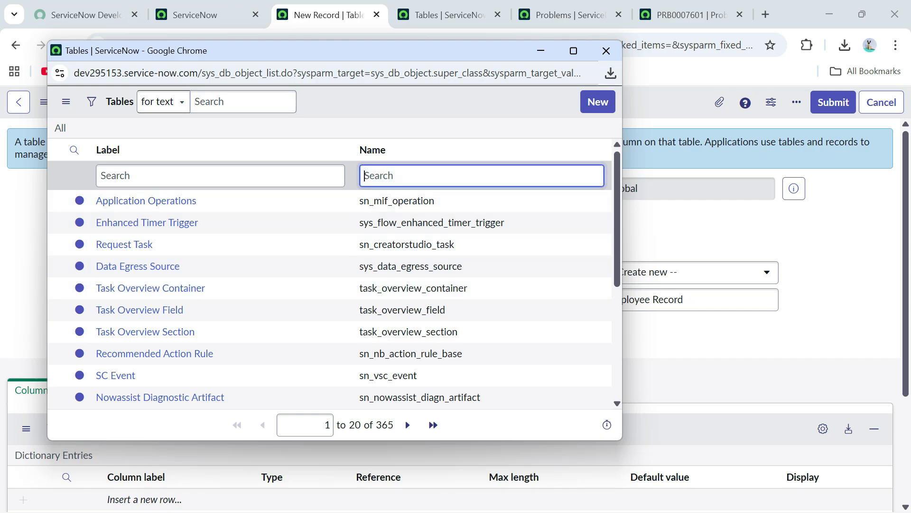
type("task")
key("Return")
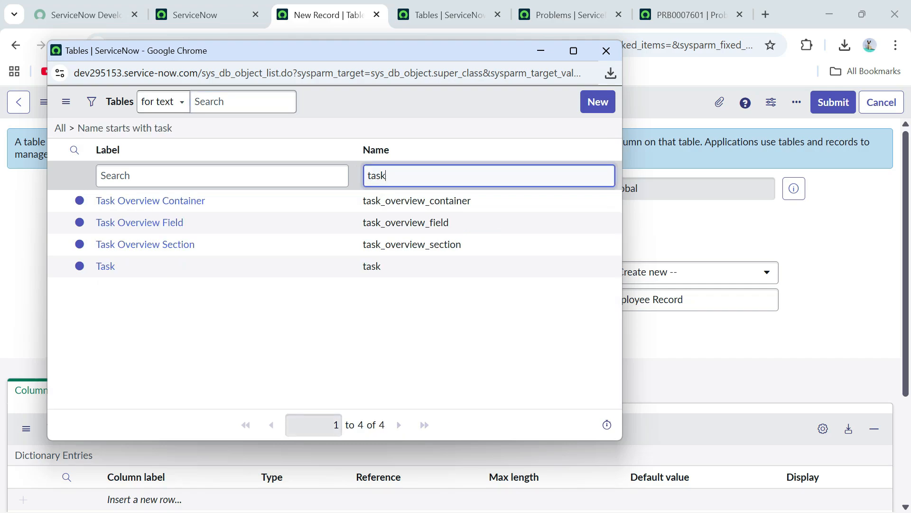
key("ctrl+a")
type("cmd")
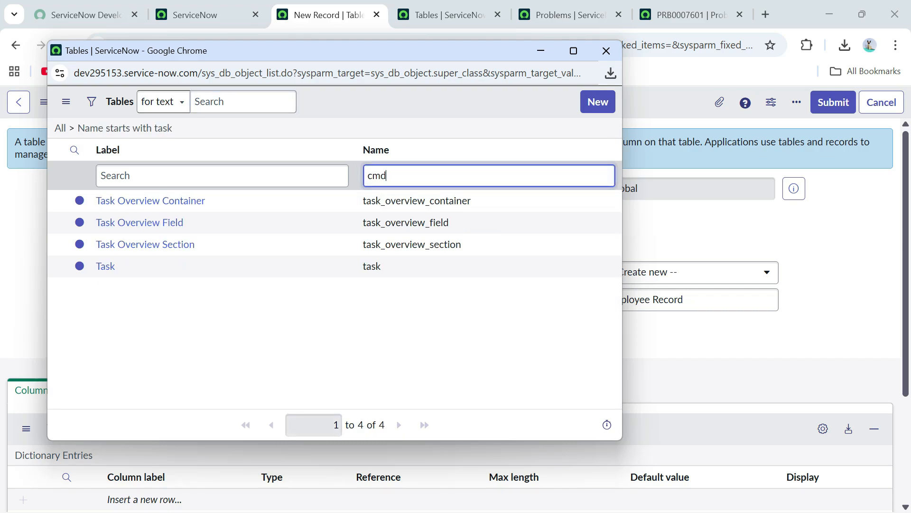
type("b_ci")
key("Return")
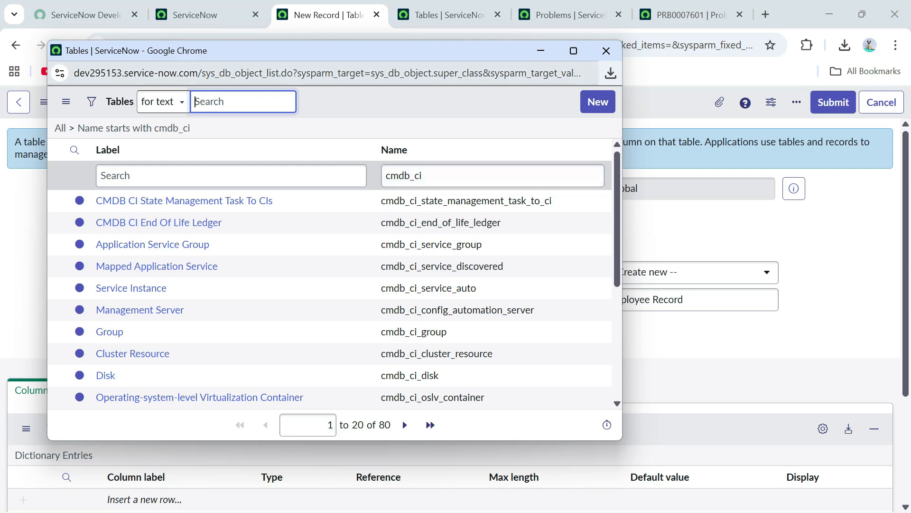
left_click(606, 51)
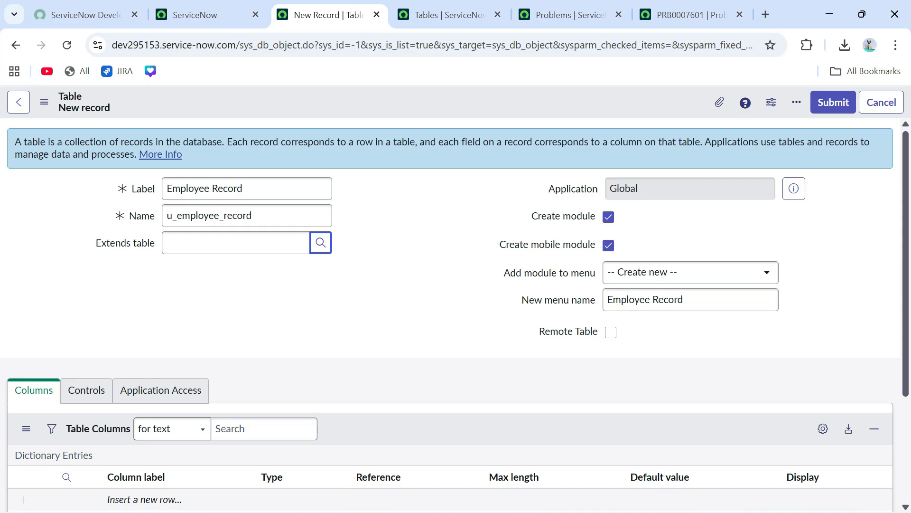
- Confirm the current application scope is Global from the home page's scope list
left_click(199, 15)
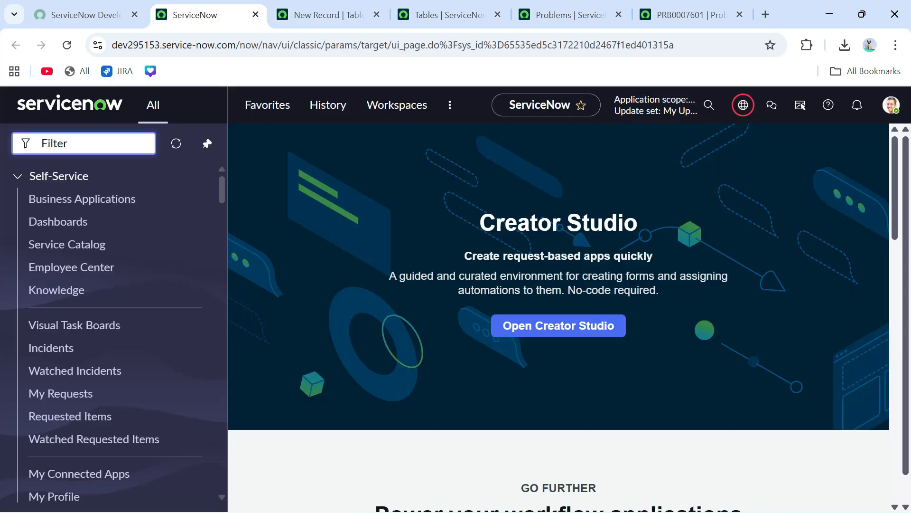
left_click(744, 104)
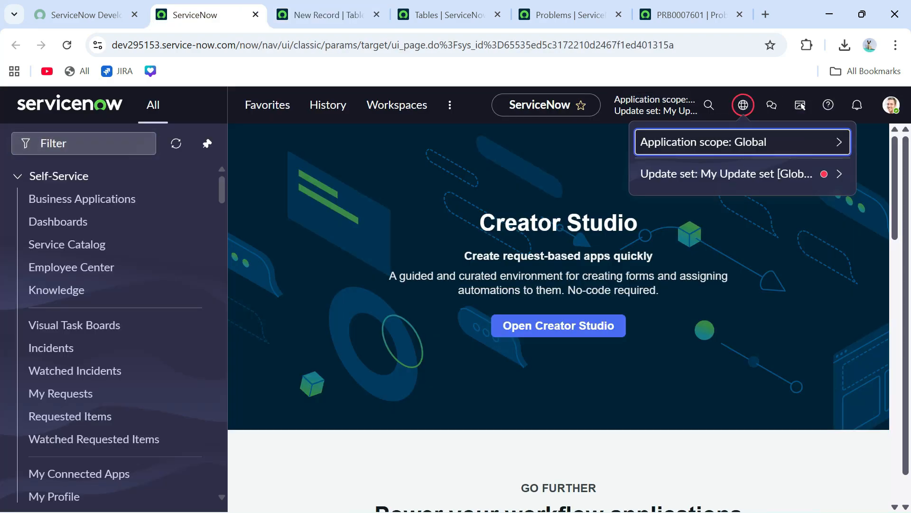
left_click(712, 141)
scroll(712, 256, "down", 5)
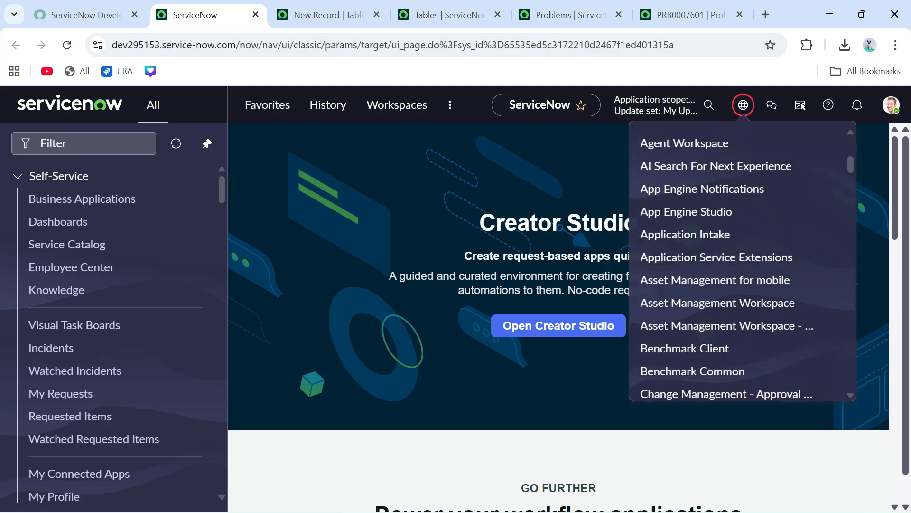
left_click(327, 15)
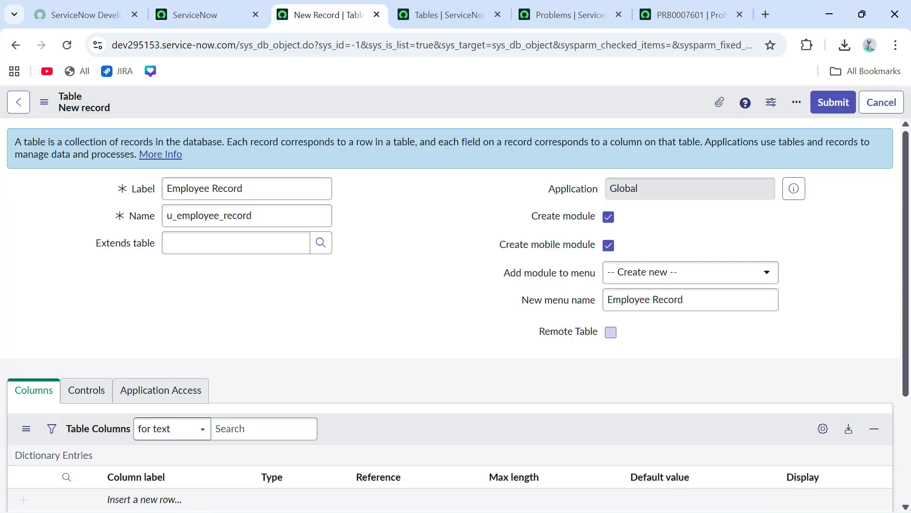
- Review the Add module to menu setting and Employee Record menu name, then save the table
left_click(611, 332)
left_click_drag(558, 273, 597, 272)
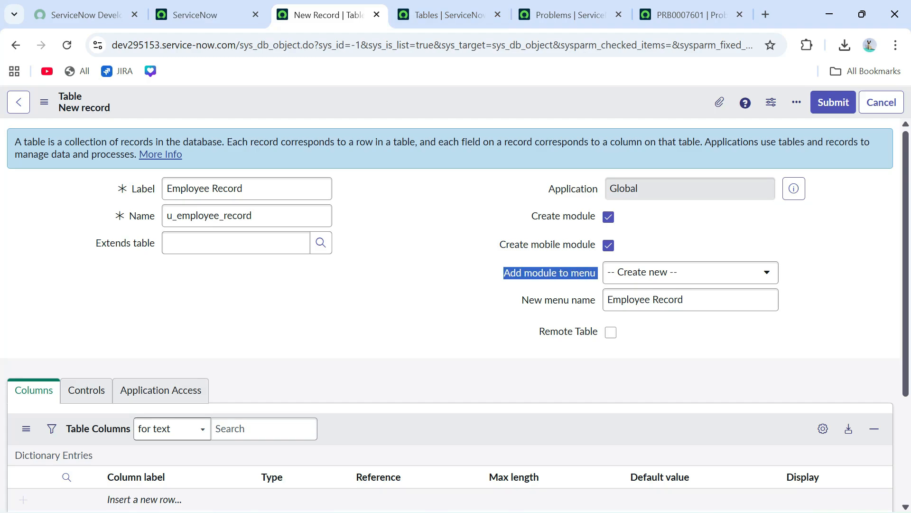
left_click(195, 15)
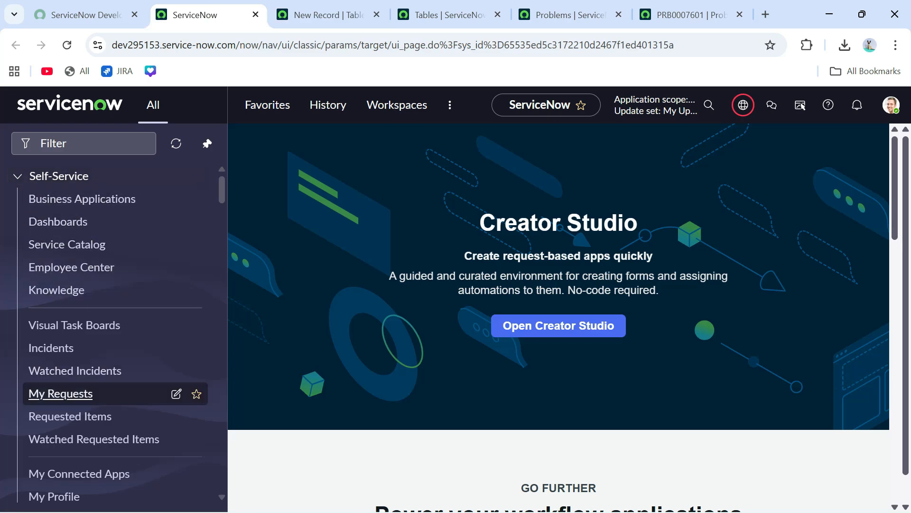
scroll(95, 337, "down", 5)
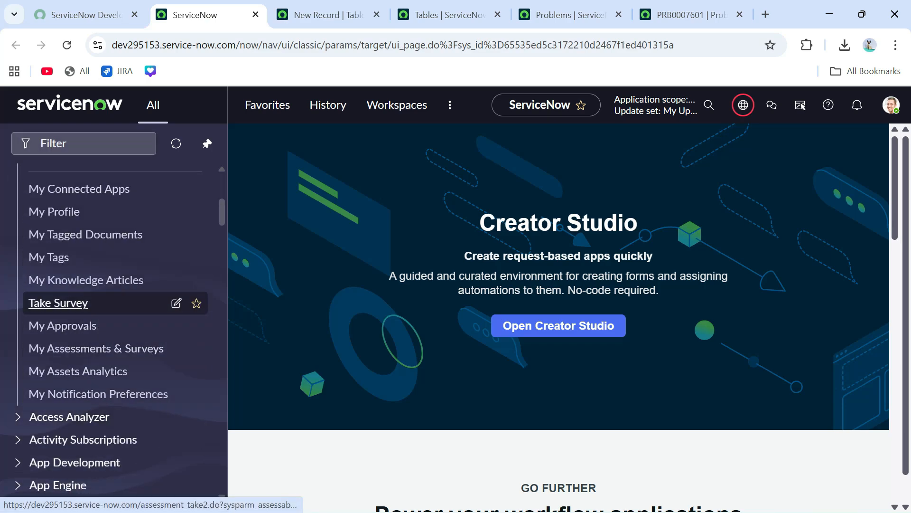
left_click(322, 15)
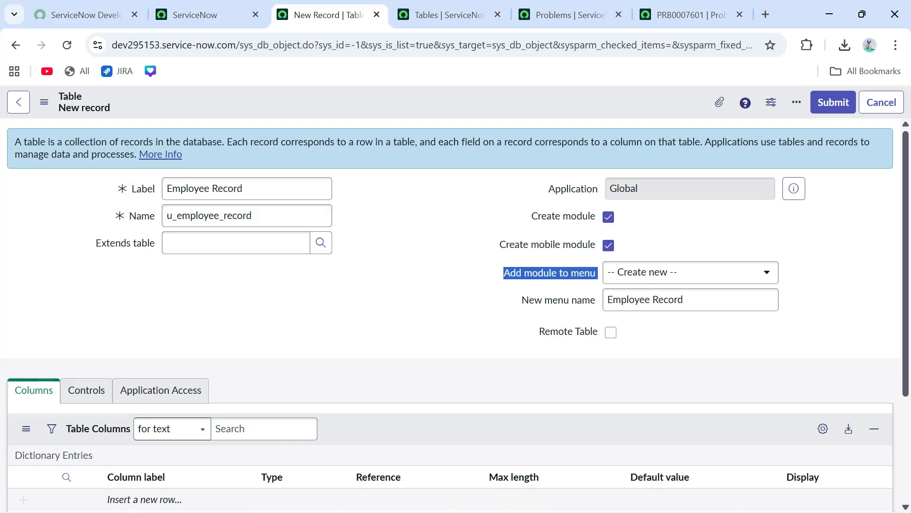
left_click(660, 334)
left_click_drag(686, 300, 607, 300)
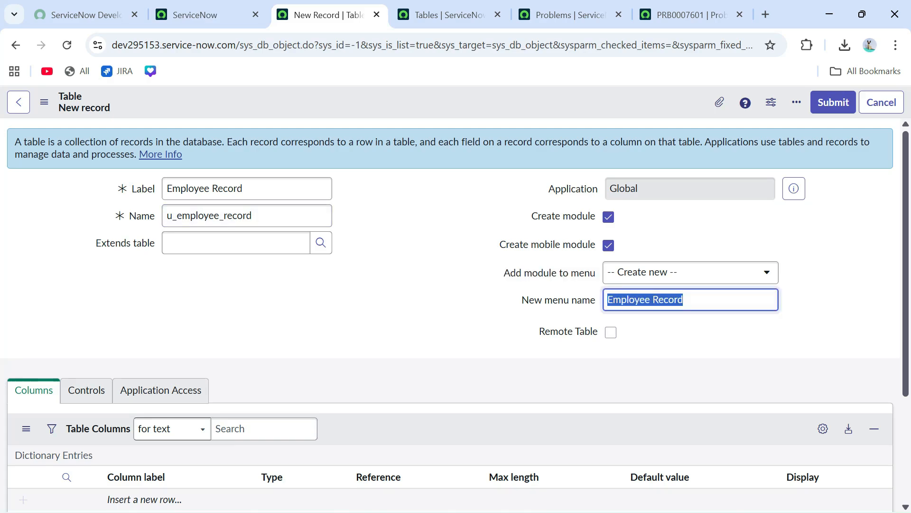
left_click(660, 334)
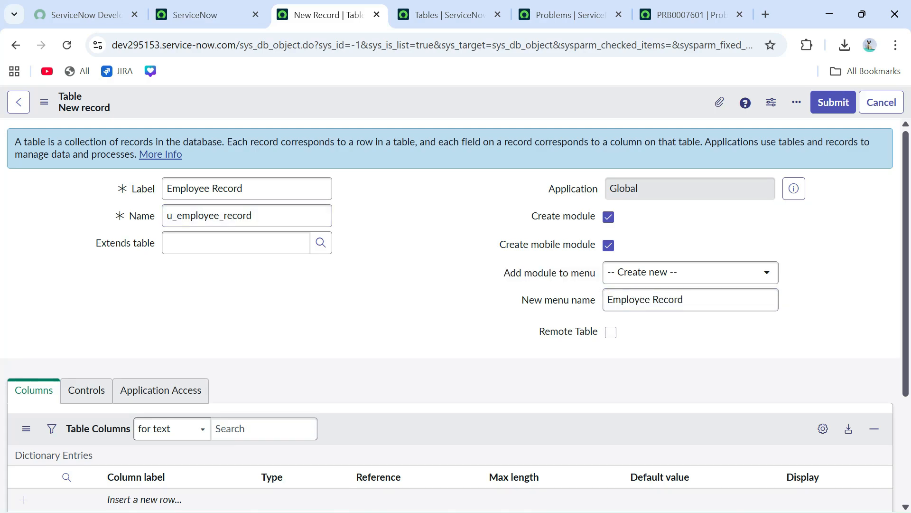
right_click(353, 106)
left_click(378, 115)
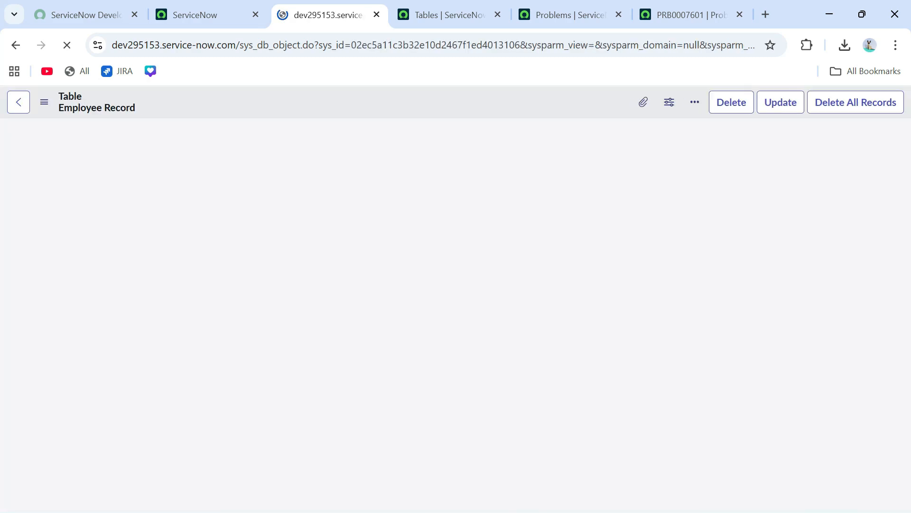
- Look over the six default columns such as Sys ID, then switch to the PRB0007601 tab
scroll(408, 245, "down", 2)
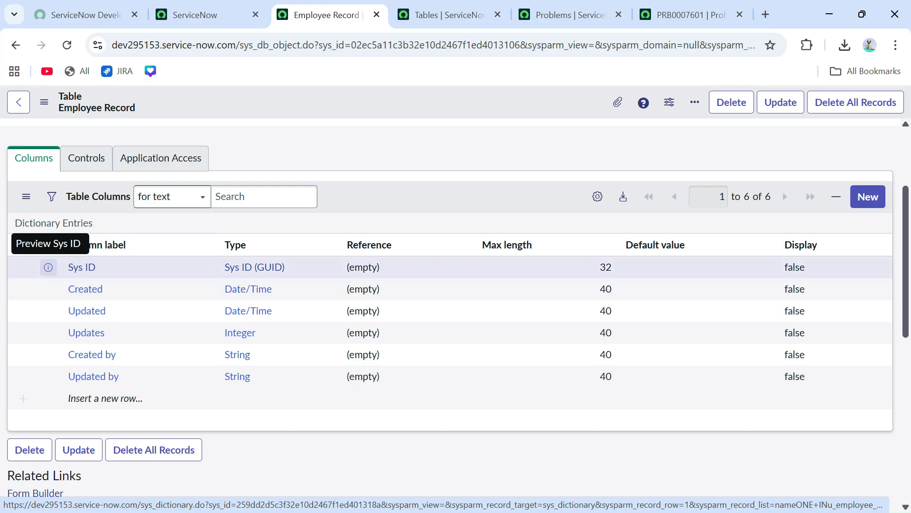
left_click_drag(105, 268, 69, 268)
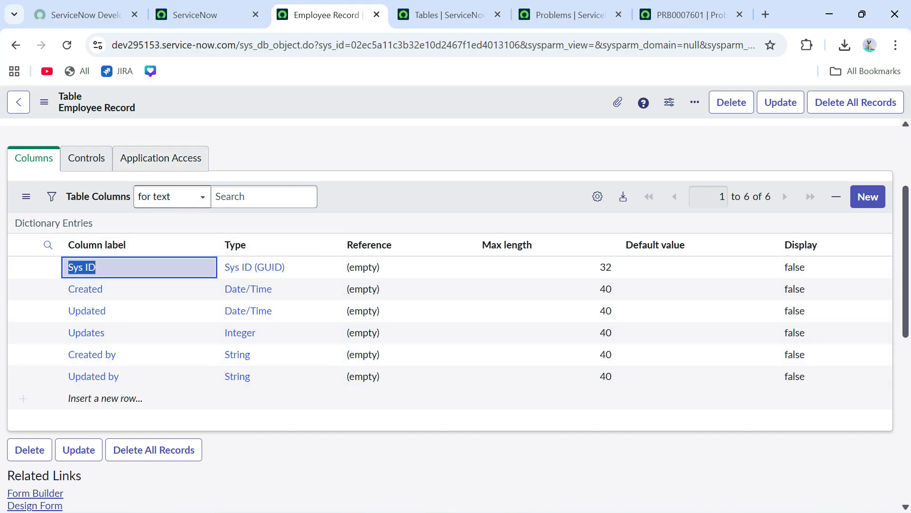
left_click(688, 14)
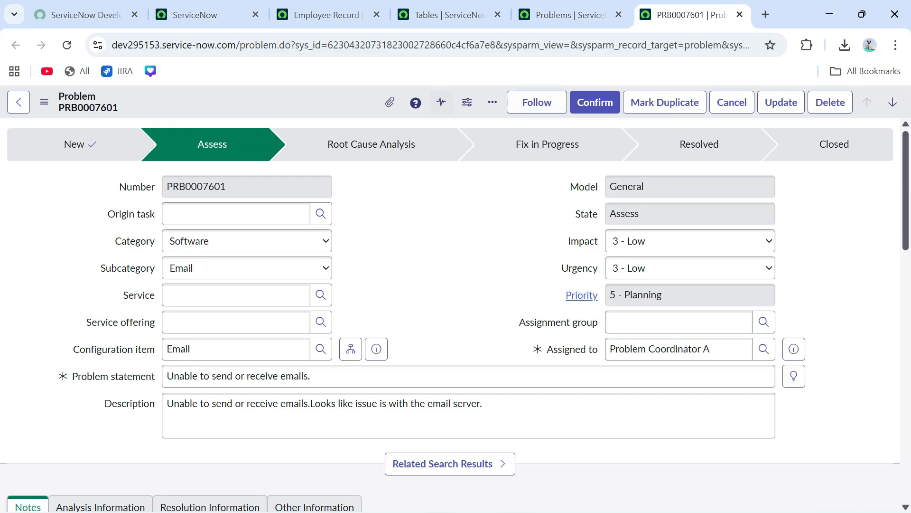
- Inspect the PRB0007601 web address, then switch back to the Employee Record table tab
double_click(440, 45)
left_click(442, 213)
left_click(328, 15)
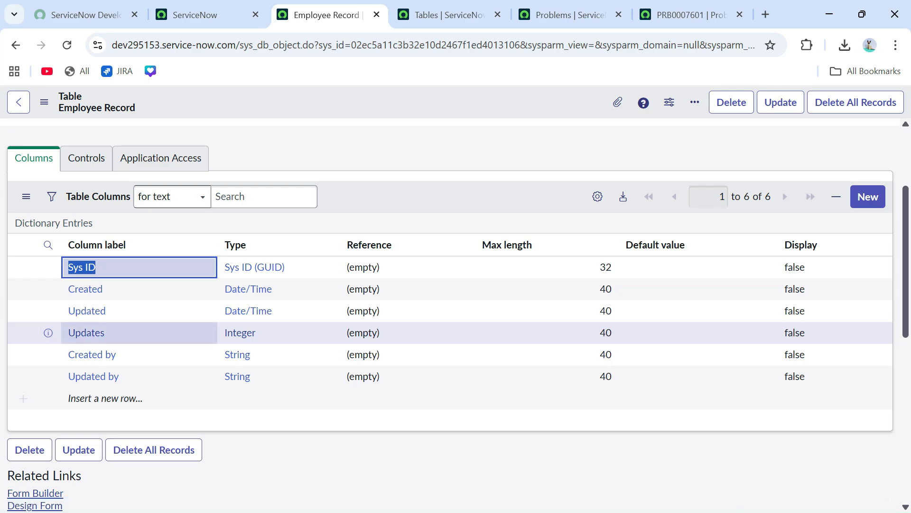
- Point out the Updates, Created by and Updated by default columns
left_click_drag(113, 333, 69, 333)
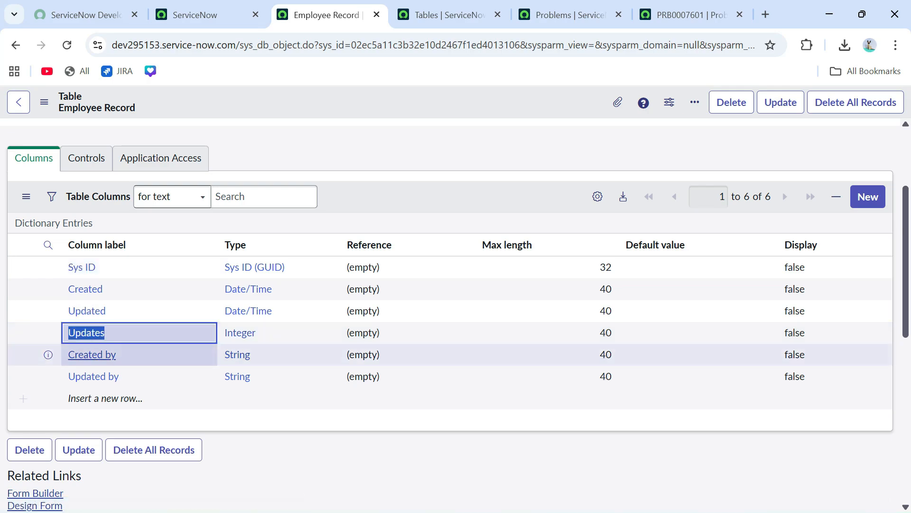
left_click_drag(116, 355, 69, 355)
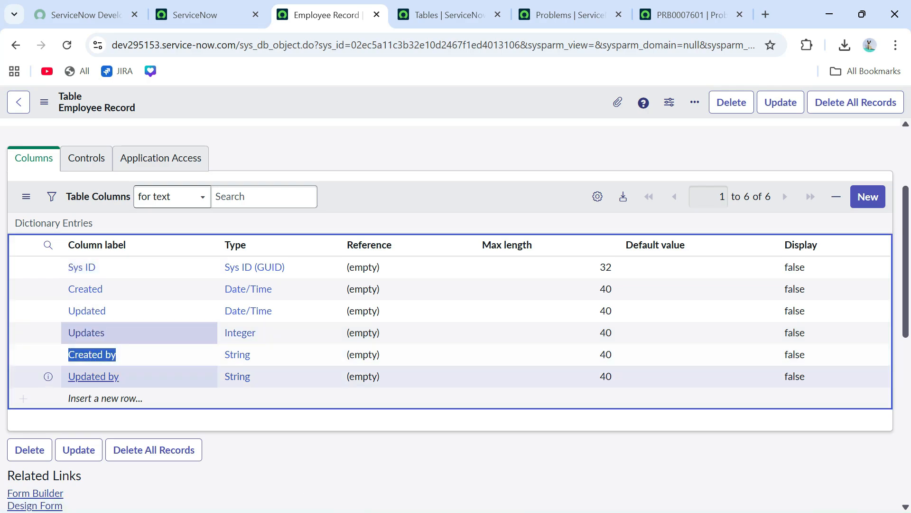
left_click_drag(118, 376, 68, 376)
left_click(304, 456)
- Show the Employee Record table's Controls settings, focusing the Extensible option
scroll(450, 313, "down", 1)
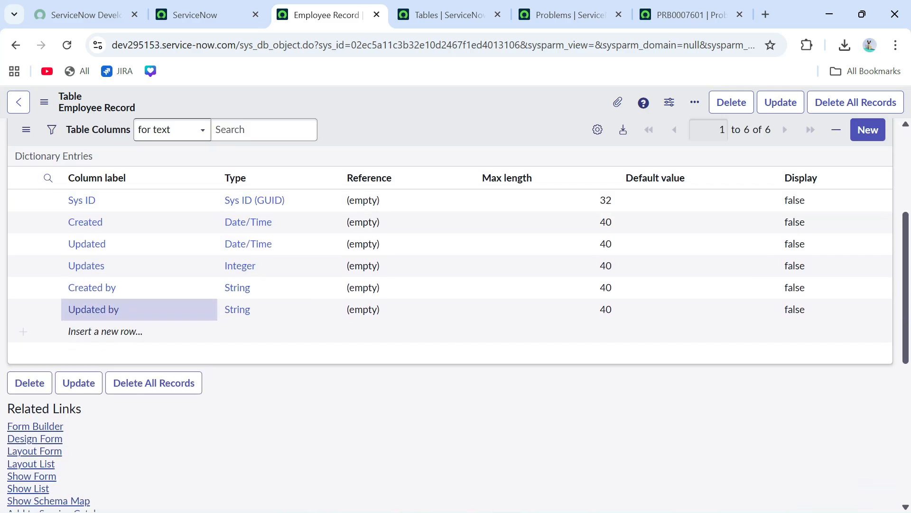
scroll(450, 313, "up", 1)
scroll(450, 313, "up", 1)
scroll(450, 313, "down", 1)
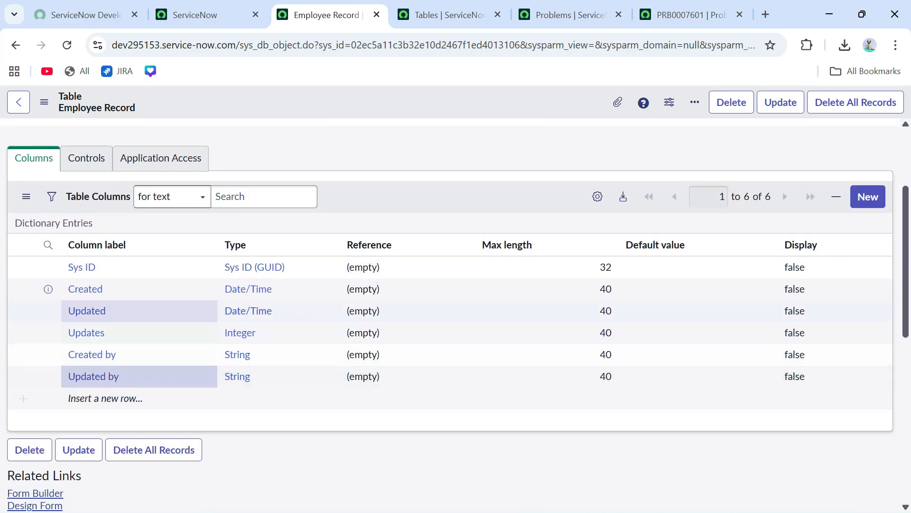
left_click(86, 159)
key("Tab")
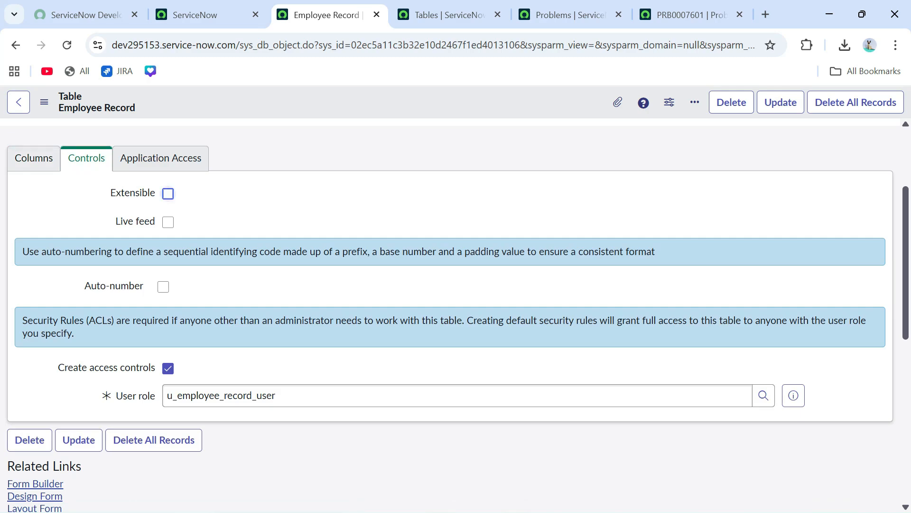
- Point out the Extensible, Live feed and Auto-number options on the Controls settings
left_click_drag(110, 193, 155, 194)
left_click(285, 204)
left_click_drag(116, 221, 157, 222)
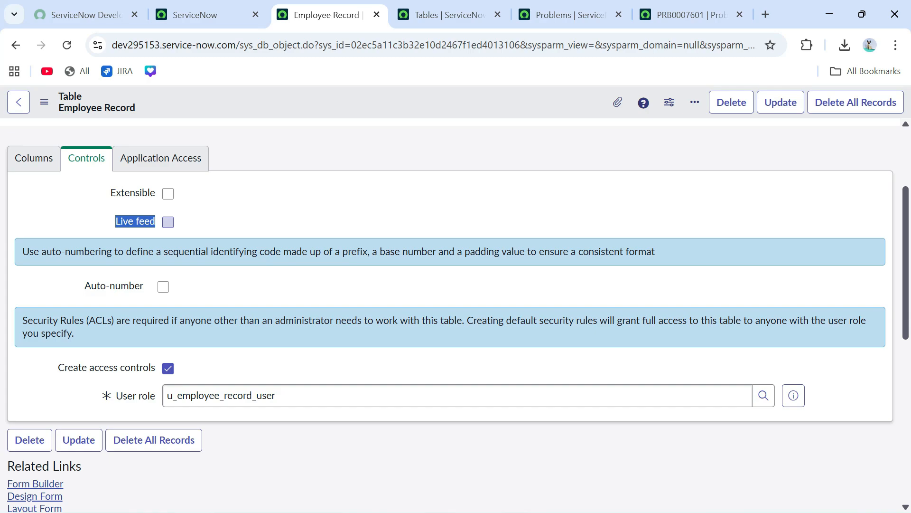
left_click(135, 221)
left_click_drag(115, 221, 156, 221)
left_click(135, 221)
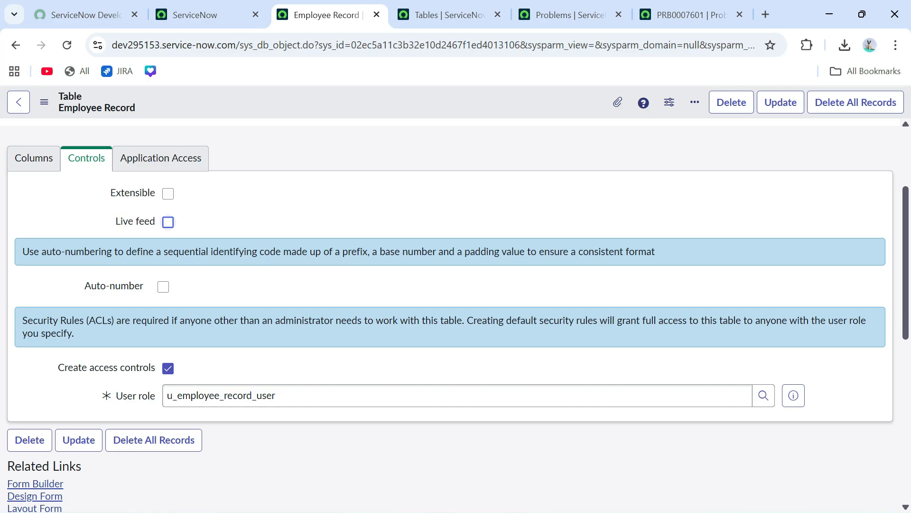
left_click_drag(84, 285, 143, 286)
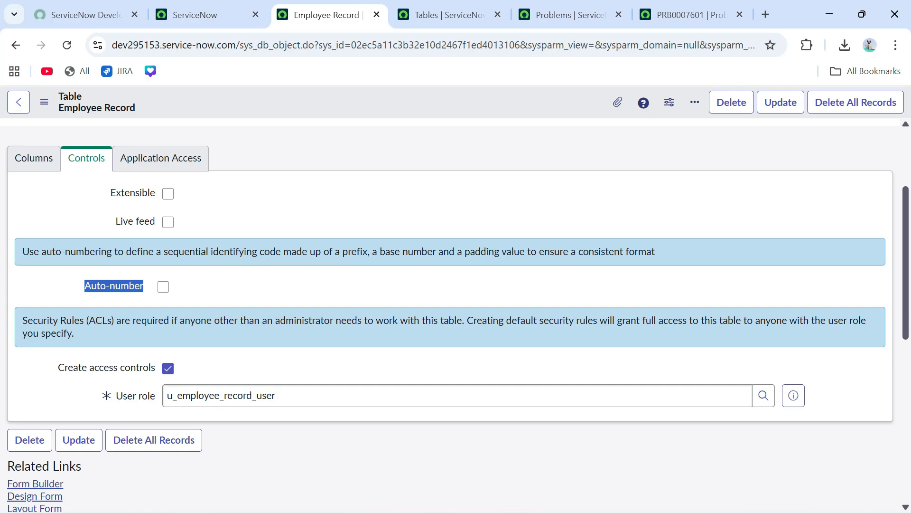
left_click(142, 286)
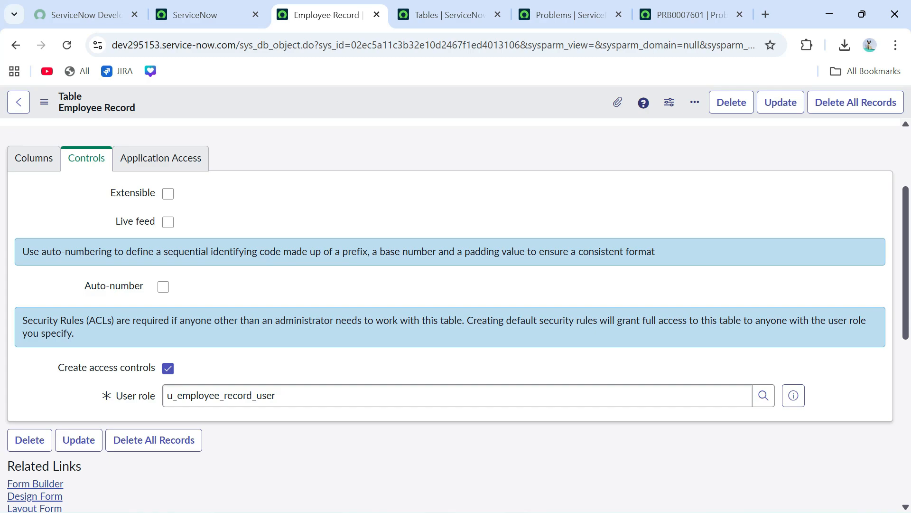
- Check how PRB0007601 is numbered, then return and turn on Auto-number for Employee Record
left_click(691, 15)
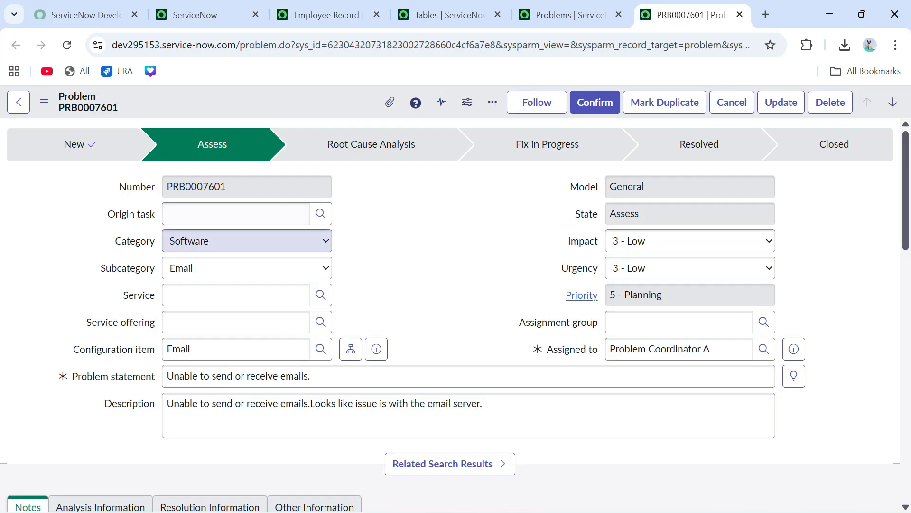
double_click(200, 187)
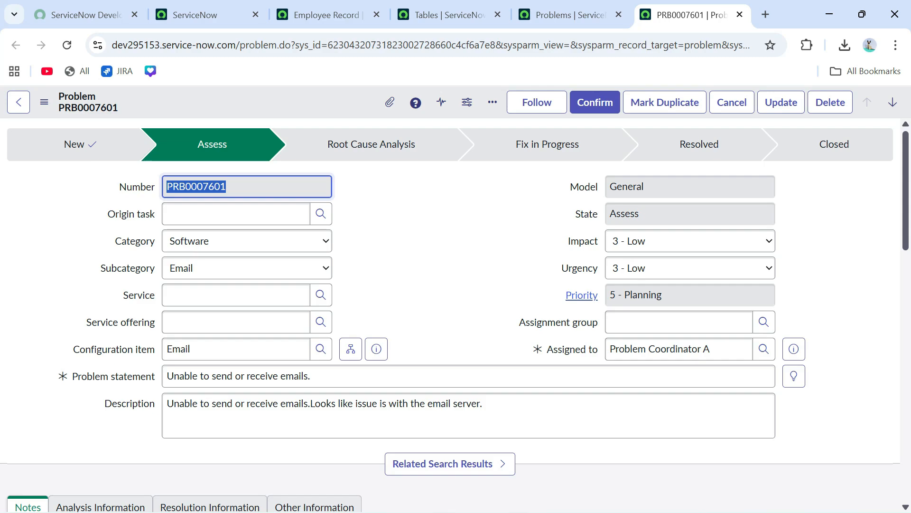
left_click(213, 186)
left_click(328, 15)
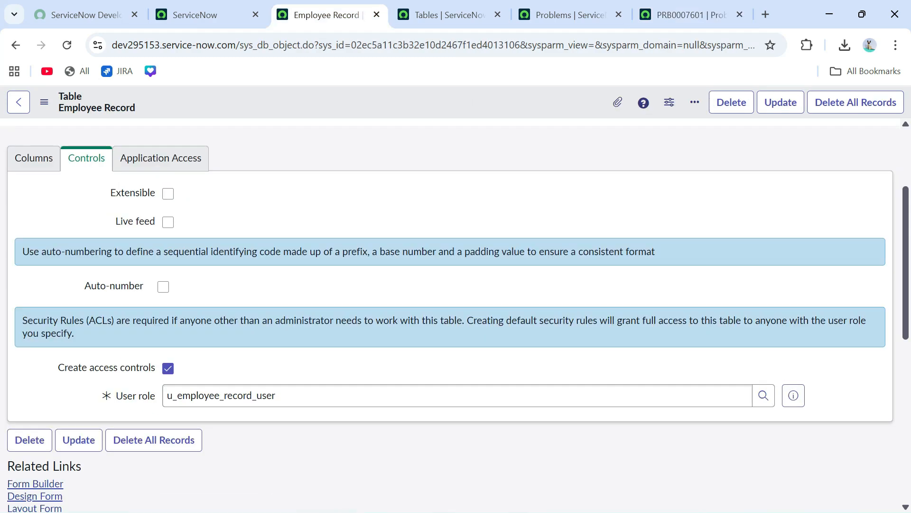
left_click(163, 286)
- Review the auto-number prefix EMP, starting number 1000 and 7 digits, then the access control settings
key("Tab")
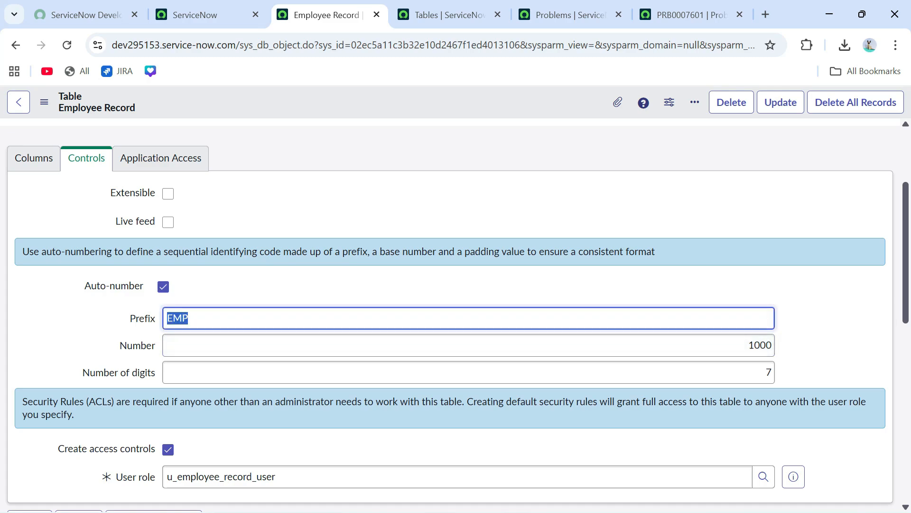
left_click(188, 318)
double_click(768, 372)
double_click(752, 345)
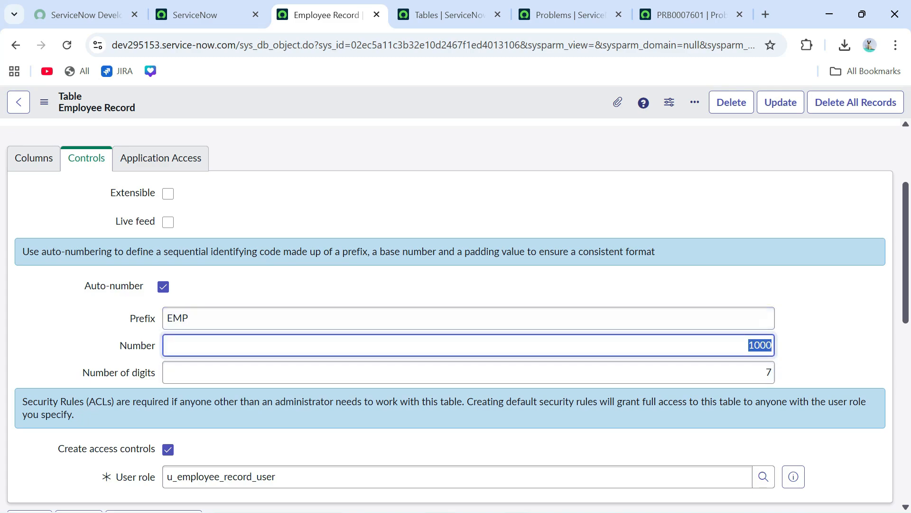
left_click(188, 318)
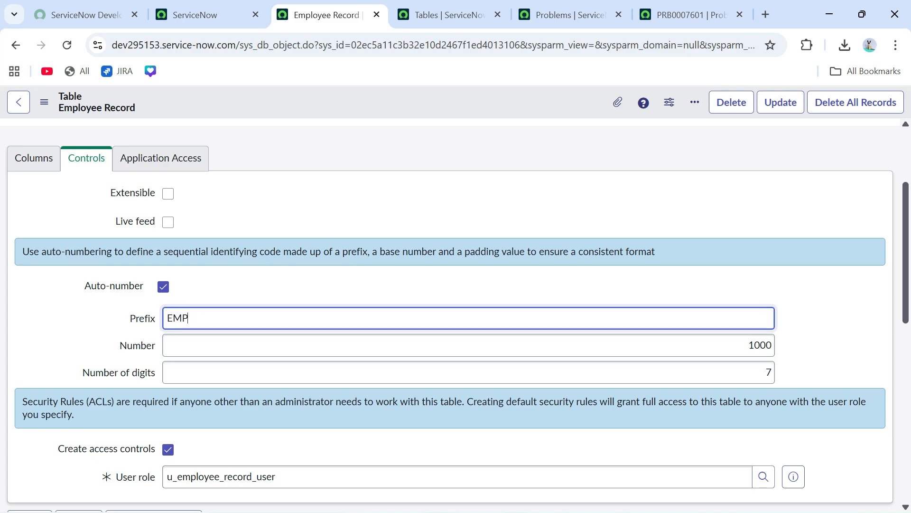
scroll(189, 318, "down", 2)
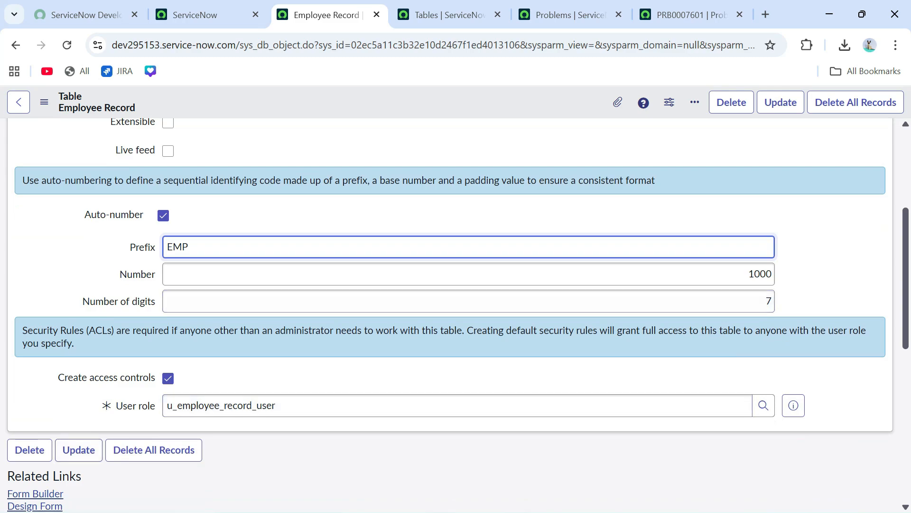
scroll(188, 318, "down", 1)
left_click_drag(276, 335, 167, 334)
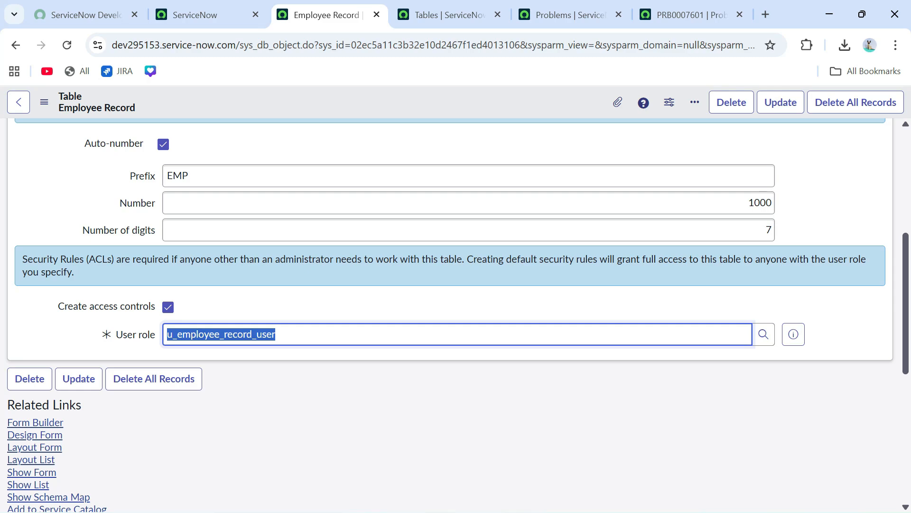
left_click(457, 403)
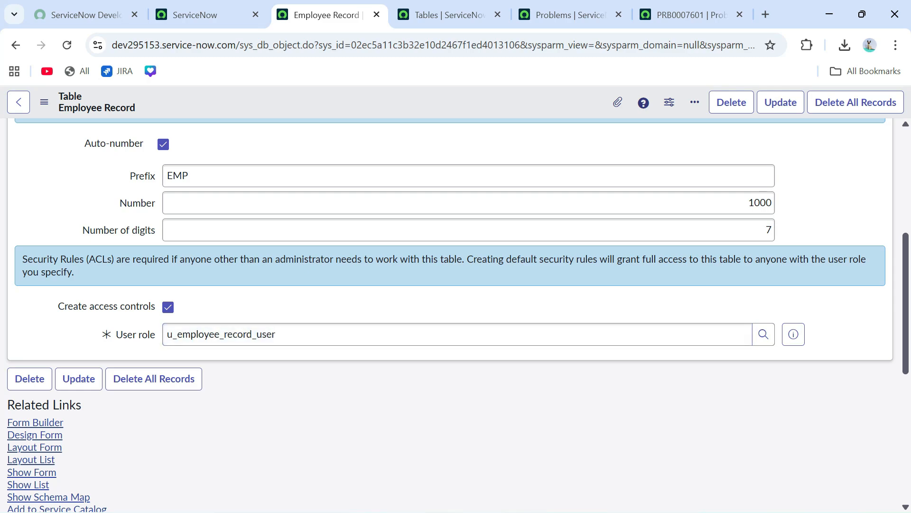
left_click_drag(276, 334, 166, 334)
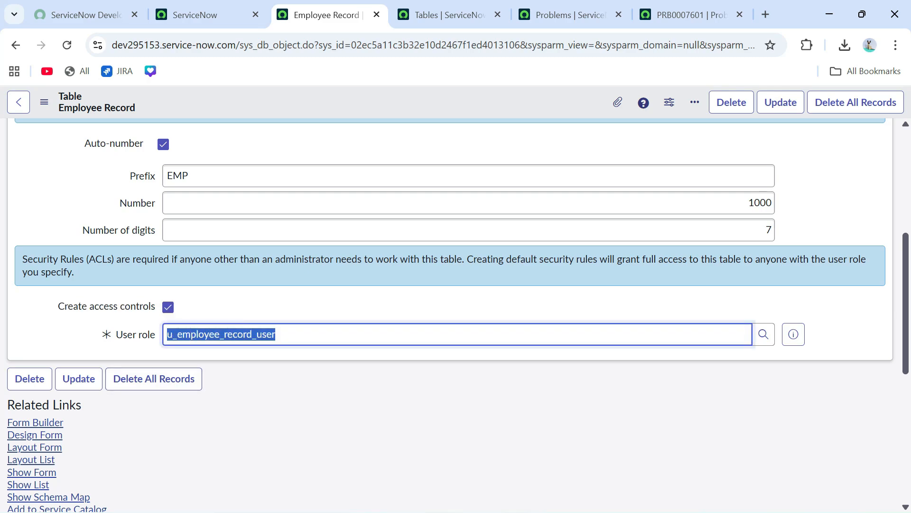
left_click(275, 334)
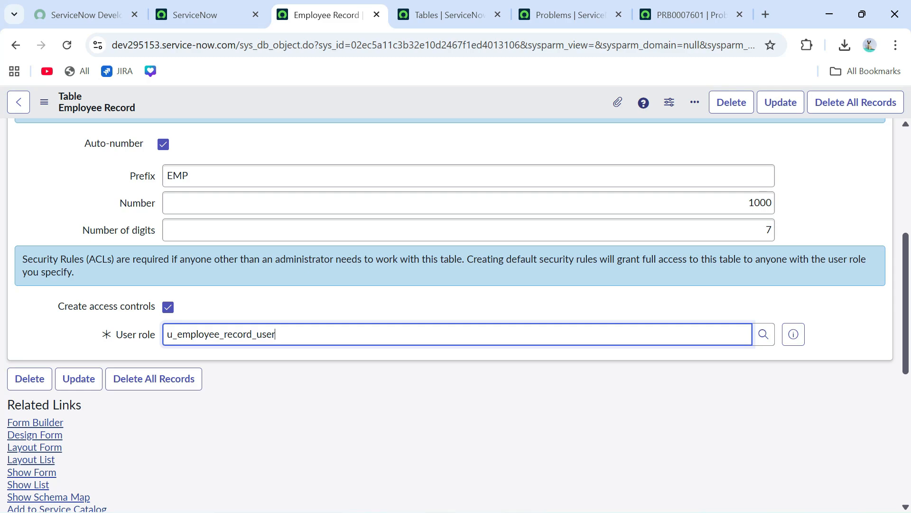
scroll(71, 299, "down", 6)
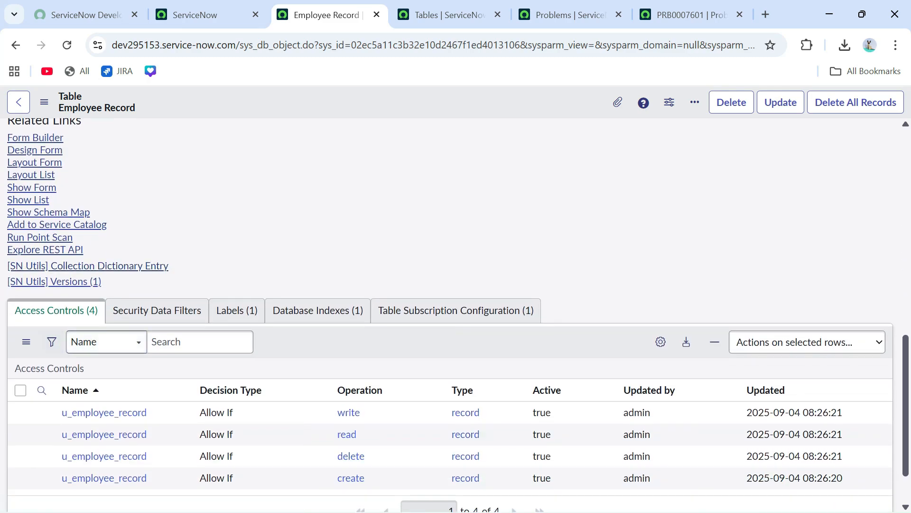
scroll(451, 333, "down", 2)
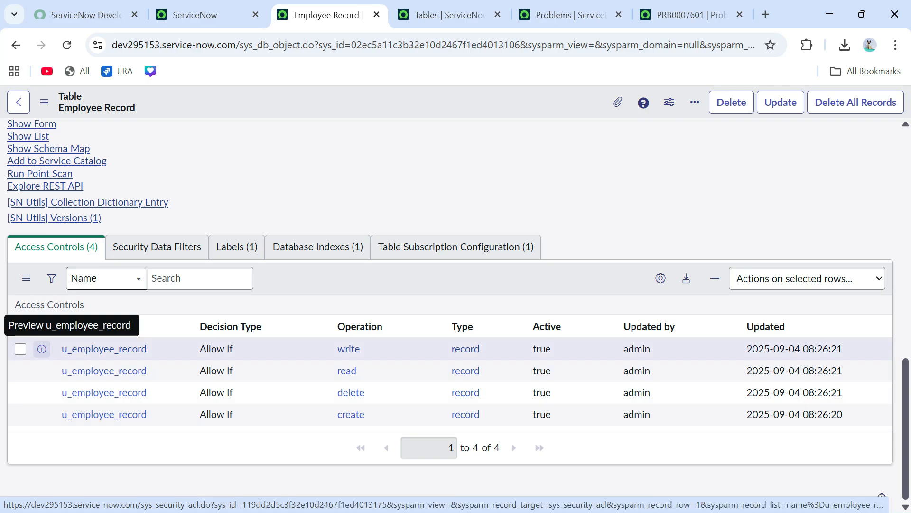
scroll(456, 308, "up", 5)
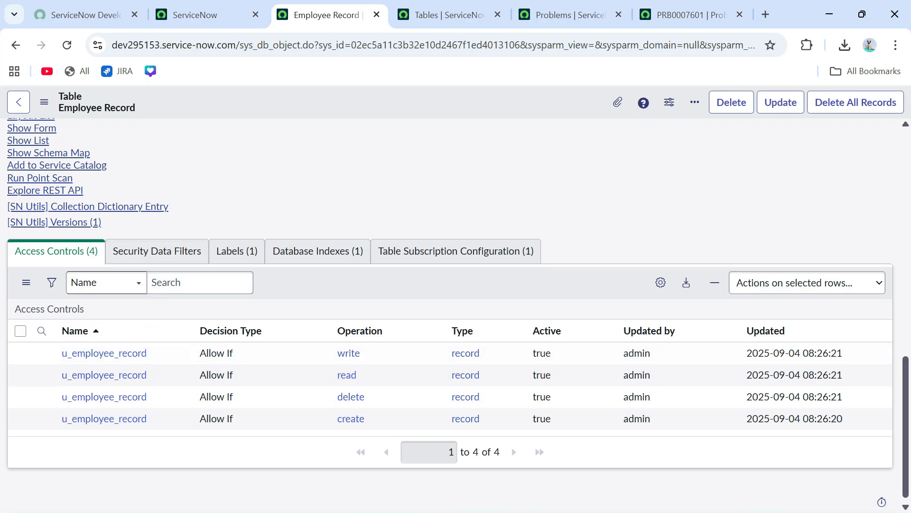
scroll(455, 308, "up", 6)
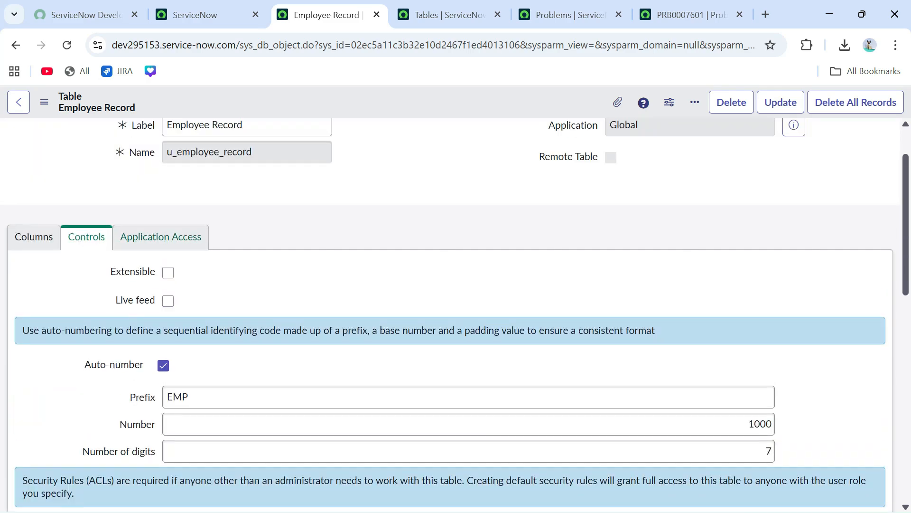
left_click(161, 237)
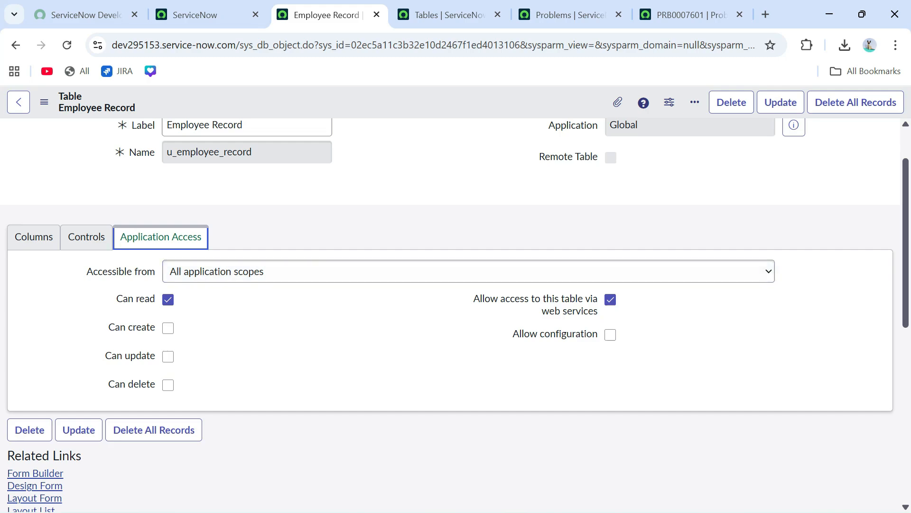
- Set the Employee Record table's Accessible from option to This application scope only
left_click_drag(86, 271, 156, 271)
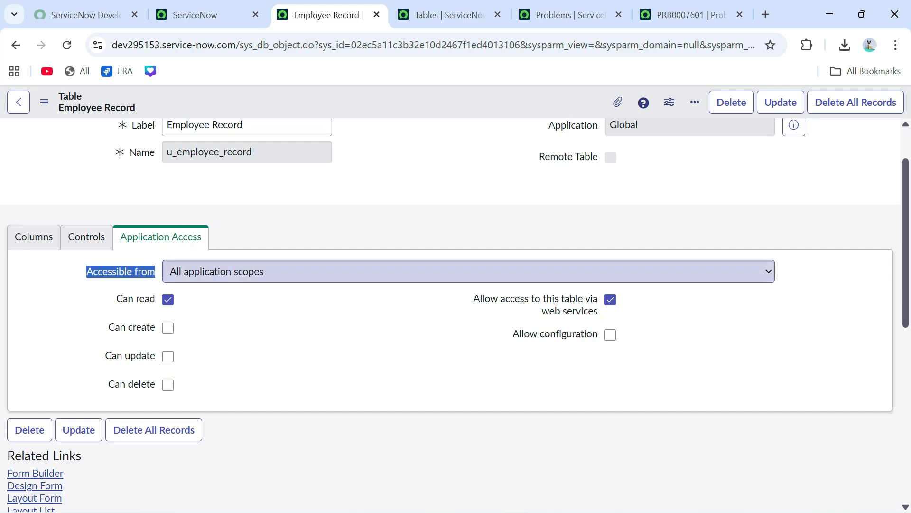
left_click(469, 271)
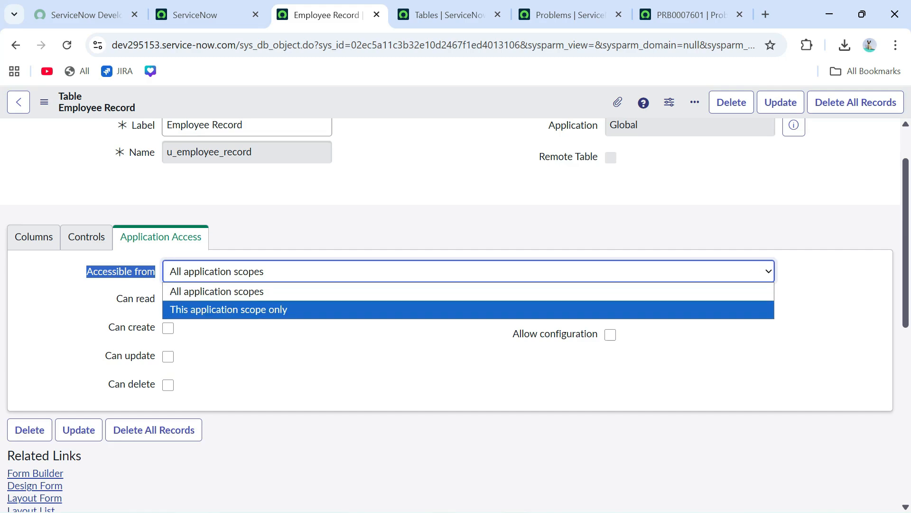
key("Return")
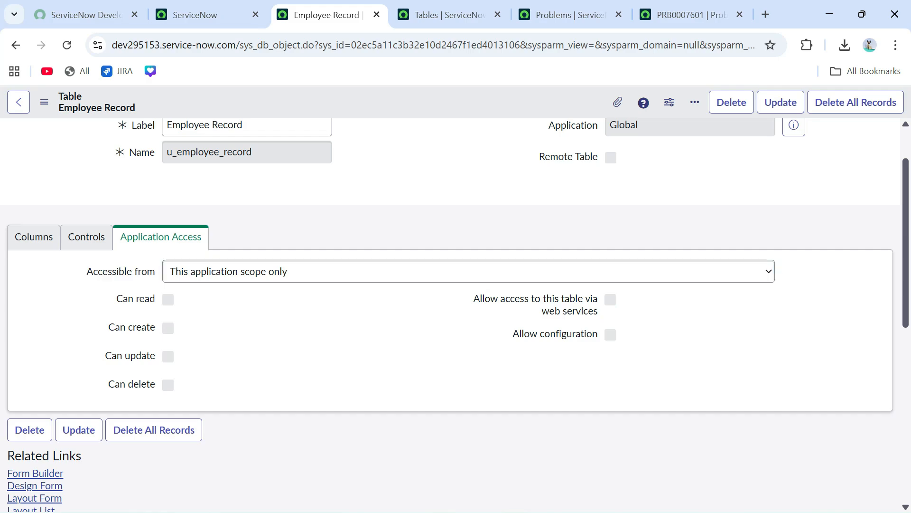
left_click(205, 14)
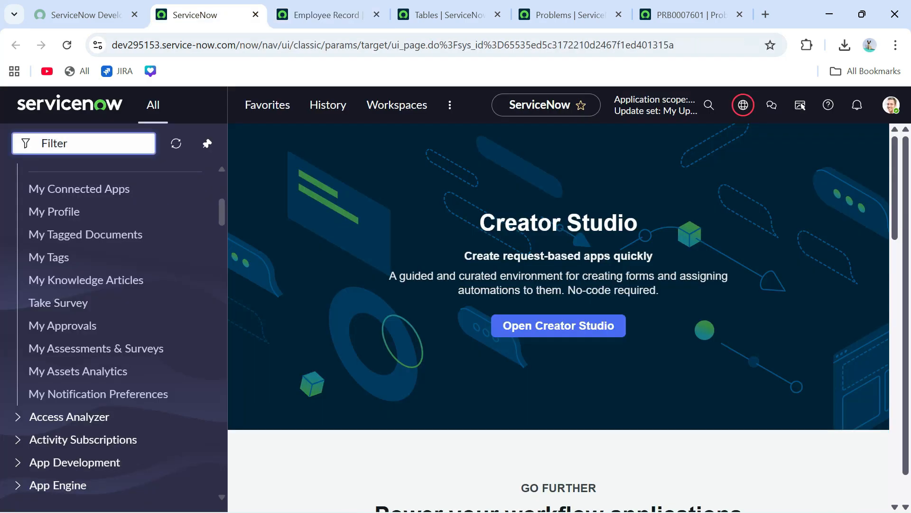
type("cross scope")
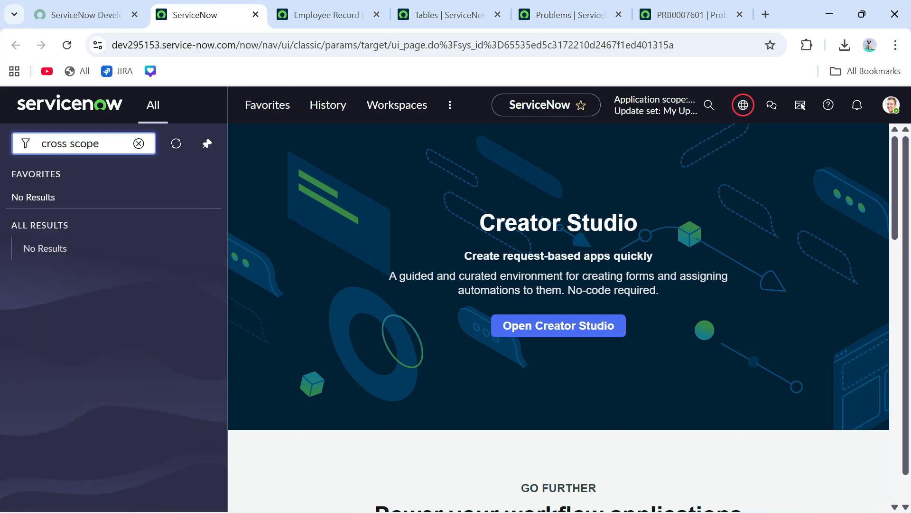
key("BackSpace")
key("BackSpace")
key("BackSpace")
key("BackSpace")
key("BackSpace")
key("BackSpace")
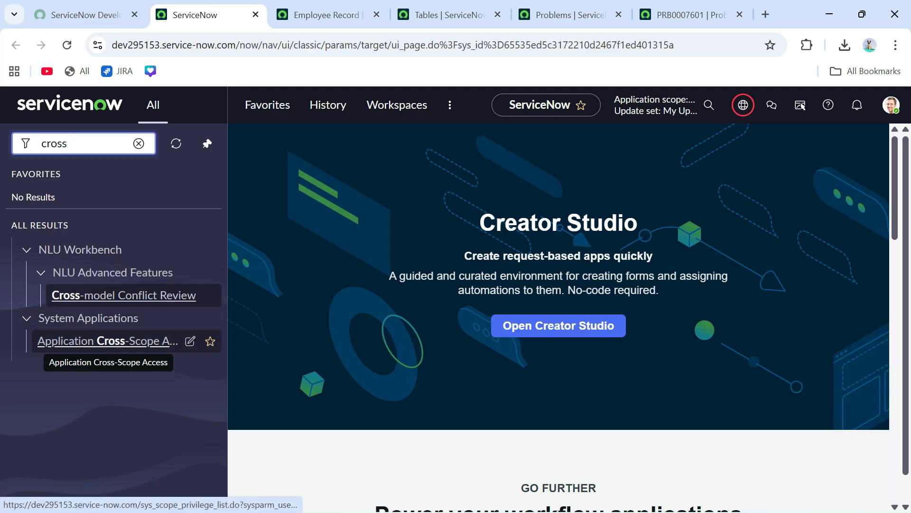
left_click(327, 15)
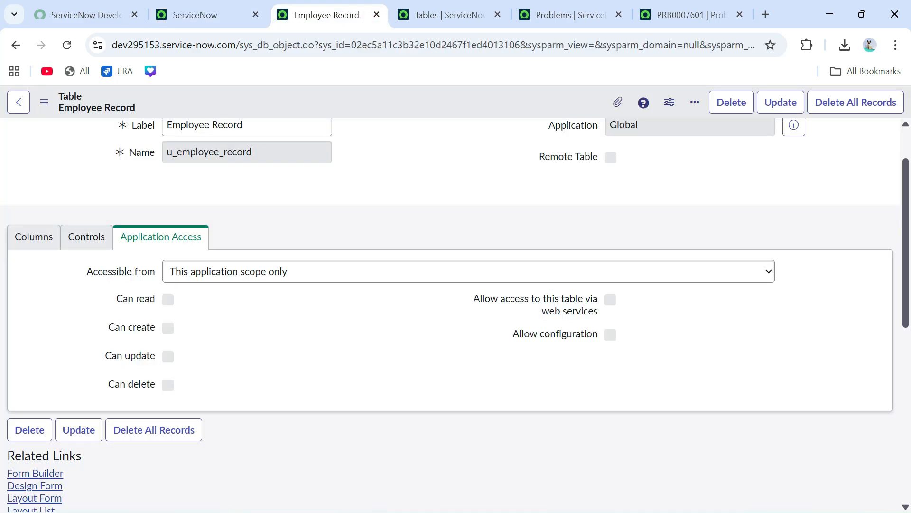
- Switch Accessible from back to All application scopes and review the Can read permission
left_click(468, 271)
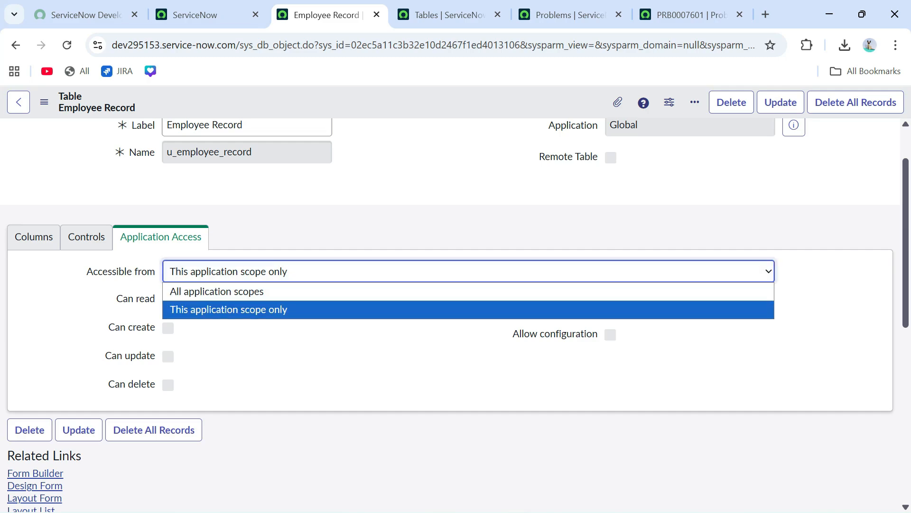
left_click(468, 291)
left_click(360, 347)
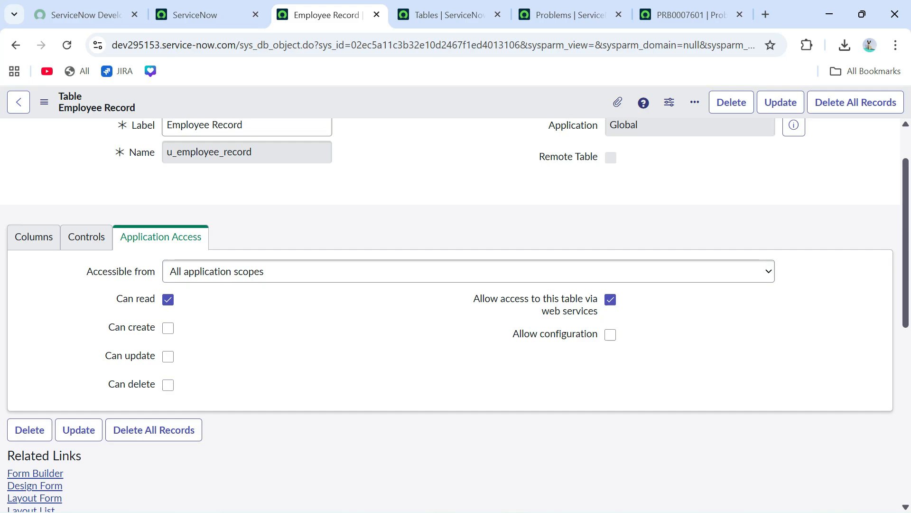
left_click_drag(117, 298, 164, 300)
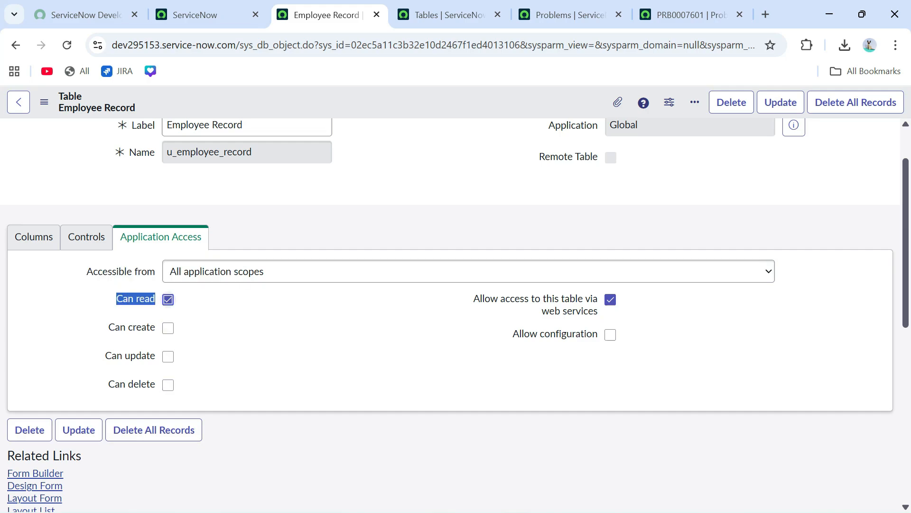
left_click(118, 299)
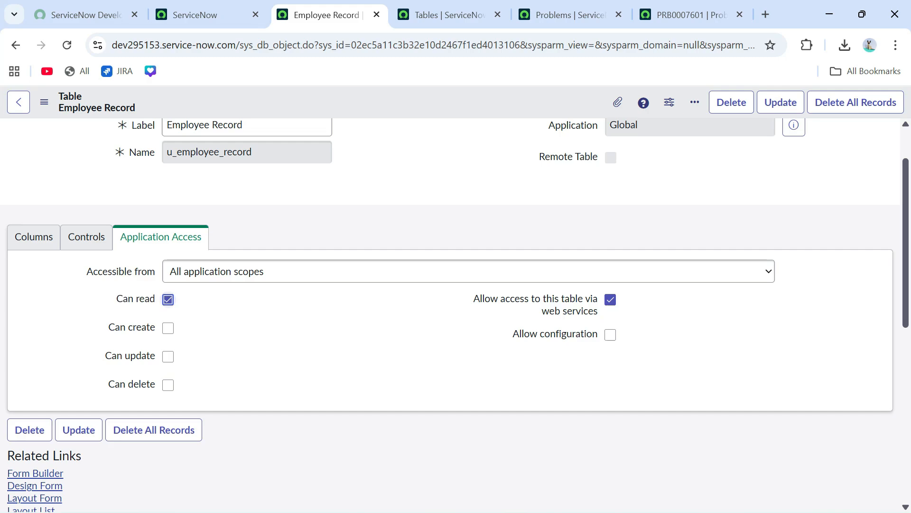
left_click_drag(116, 299, 156, 299)
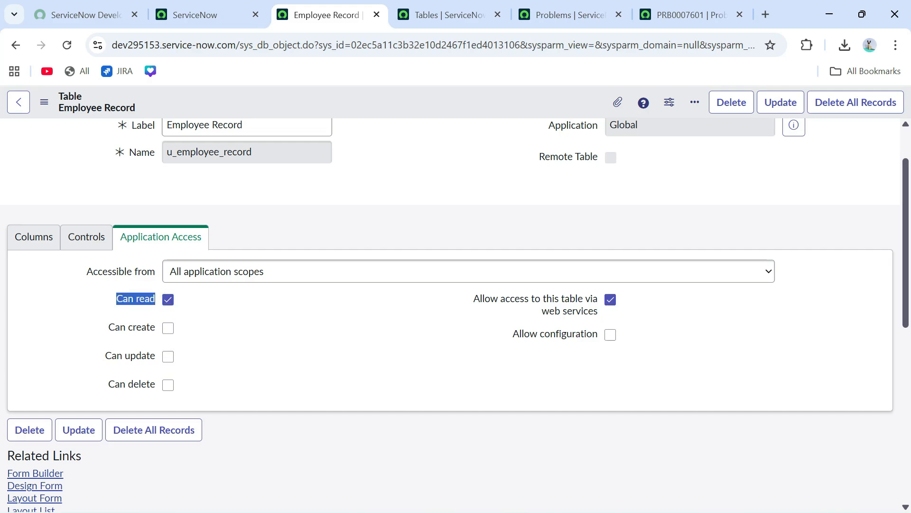
left_click(247, 335)
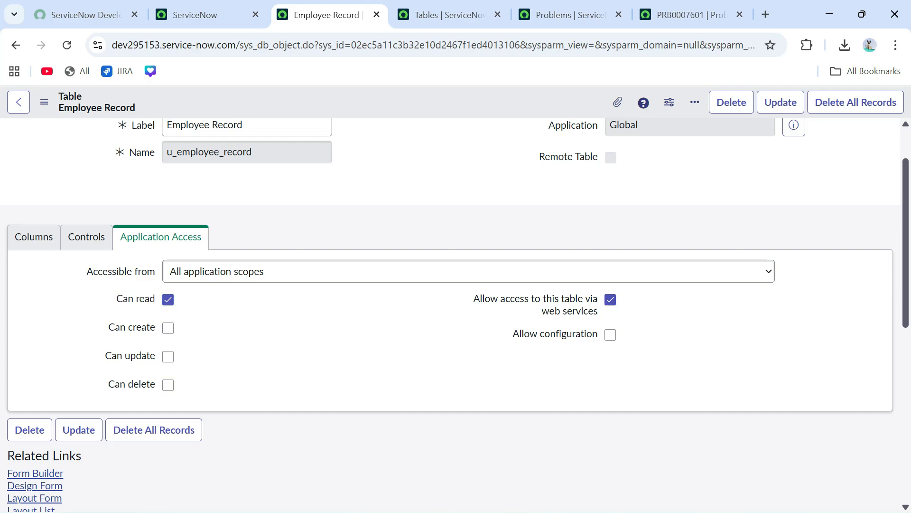
- Save the Employee Record table definition from the form header's menu
scroll(247, 335, "up", 1)
right_click(396, 95)
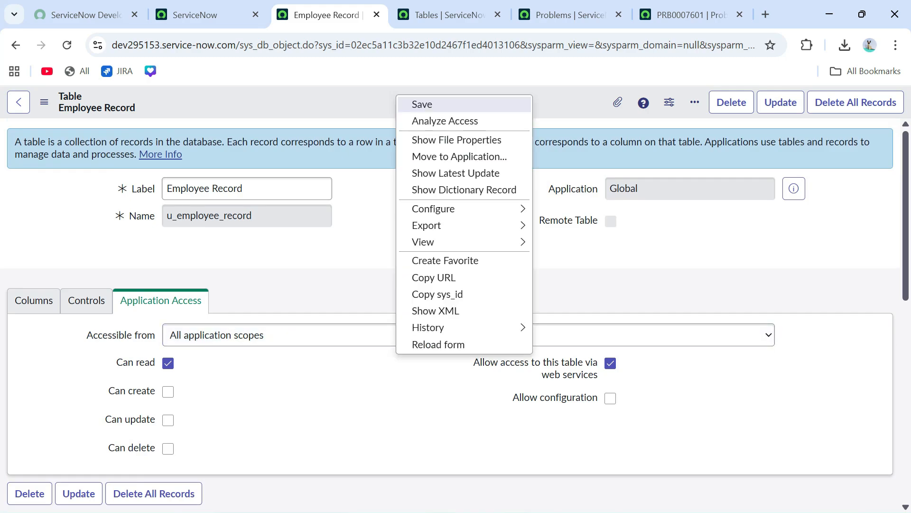
left_click(421, 104)
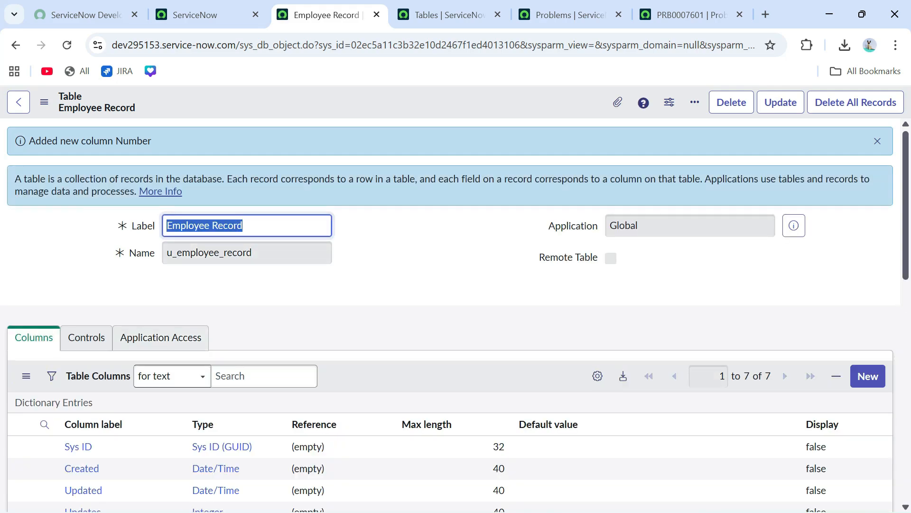
scroll(85, 325, "down", 3)
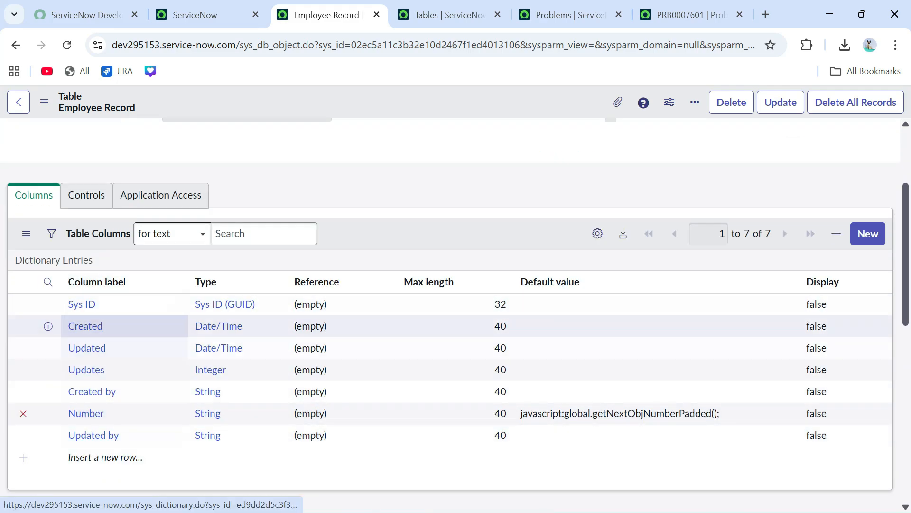
scroll(92, 395, "up", 3)
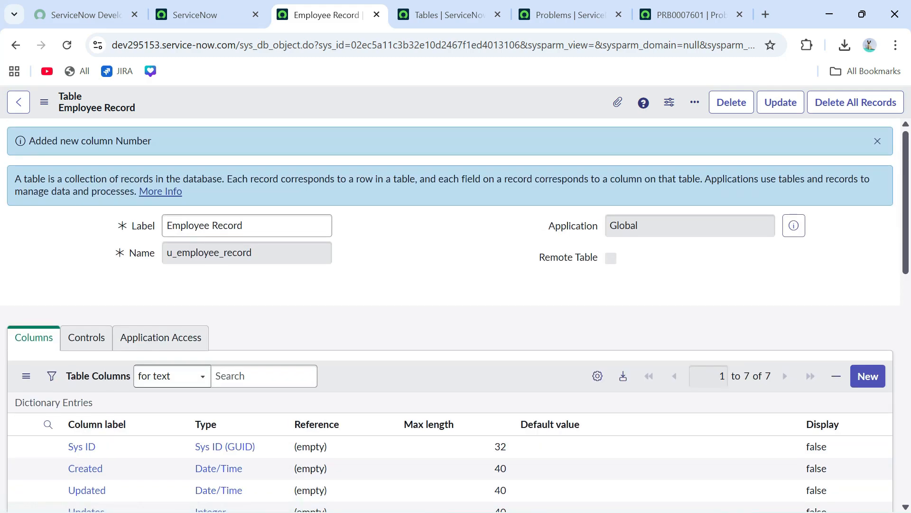
double_click(209, 252)
key("ctrl+c")
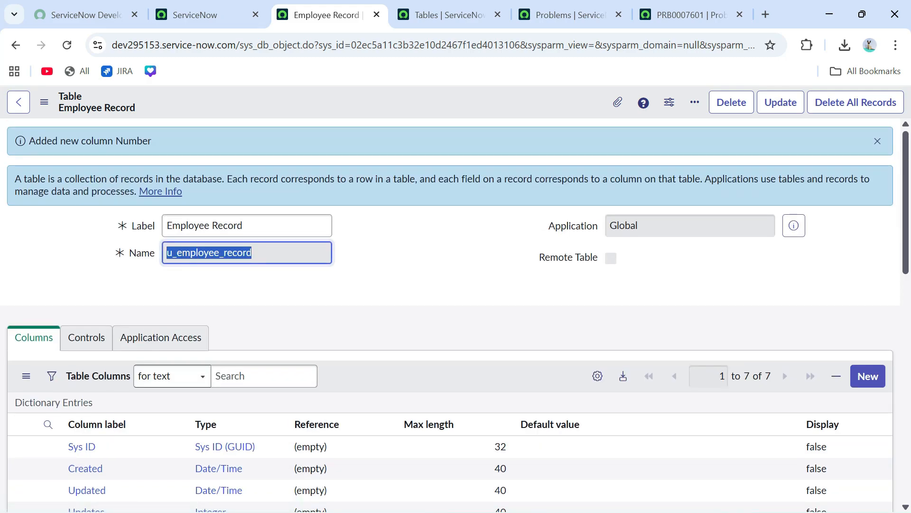
left_click(204, 15)
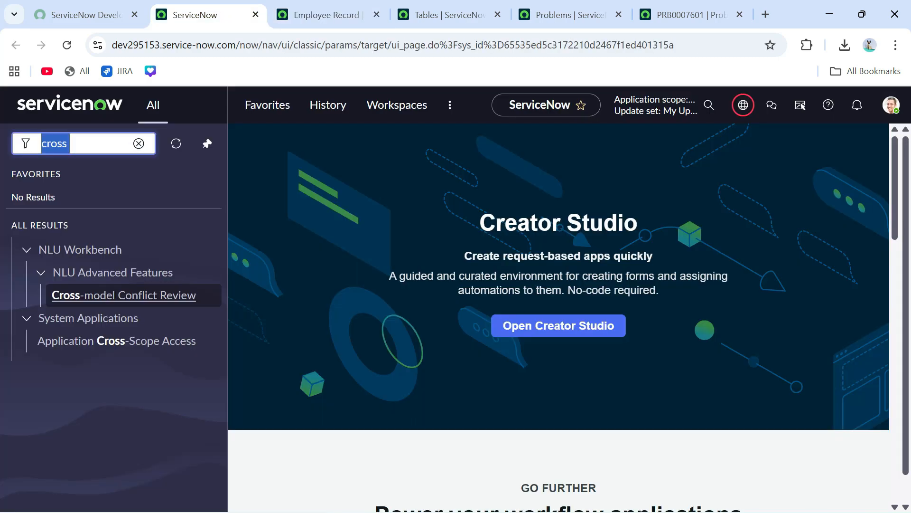
- Open the empty employee_record.LIST view and start a new Employee Record
key("ctrl+v")
type(".LIST")
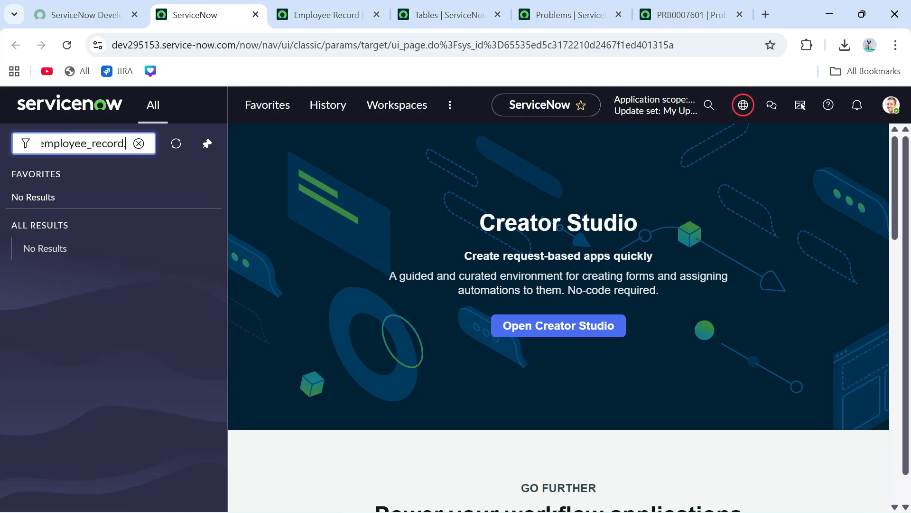
key("Return")
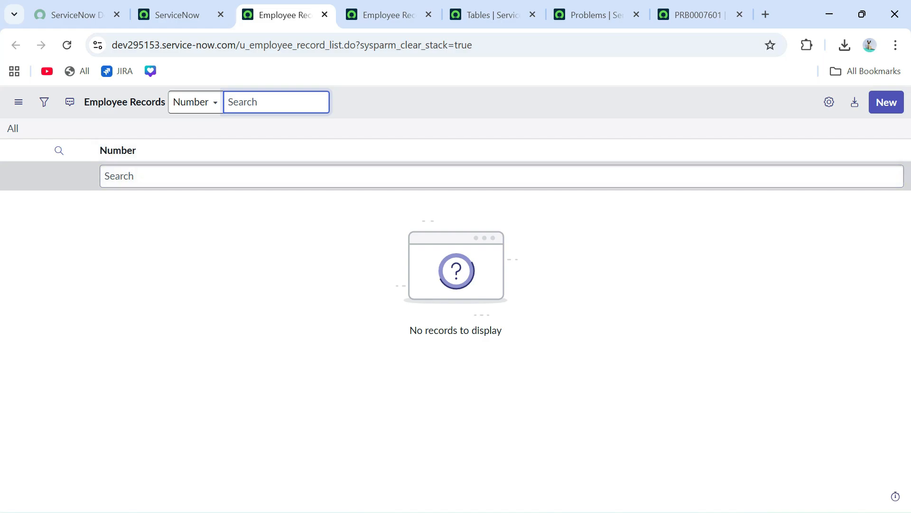
left_click(886, 103)
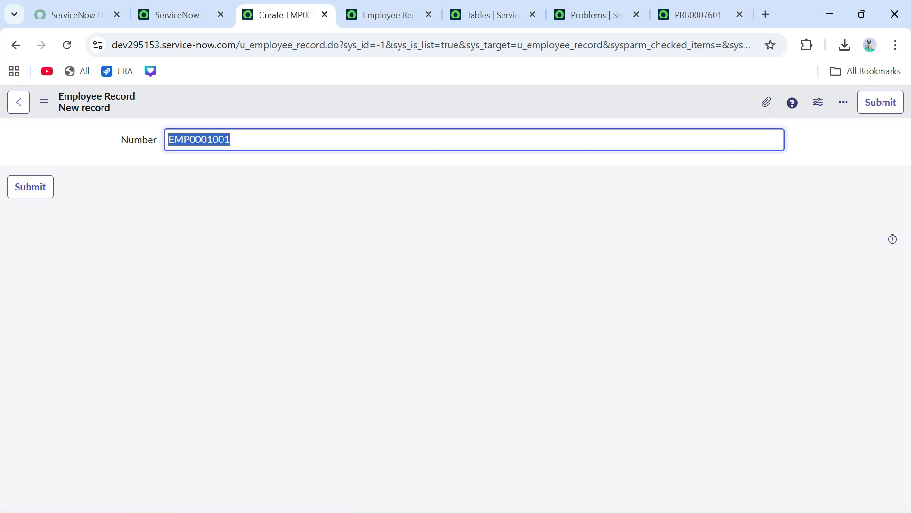
- Check that the new record's Number is auto-filled as EMP0001001
left_click(230, 139)
left_click_drag(230, 139, 169, 140)
left_click(285, 247)
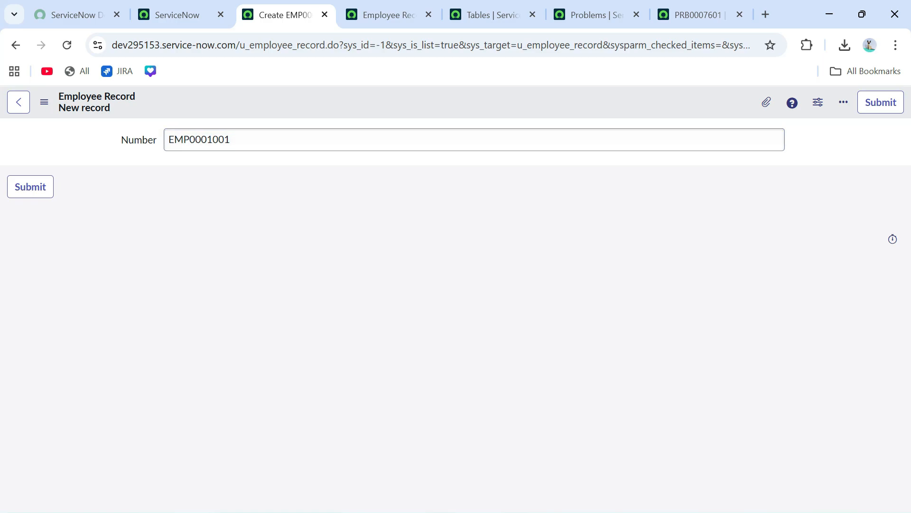
left_click_drag(230, 140, 168, 140)
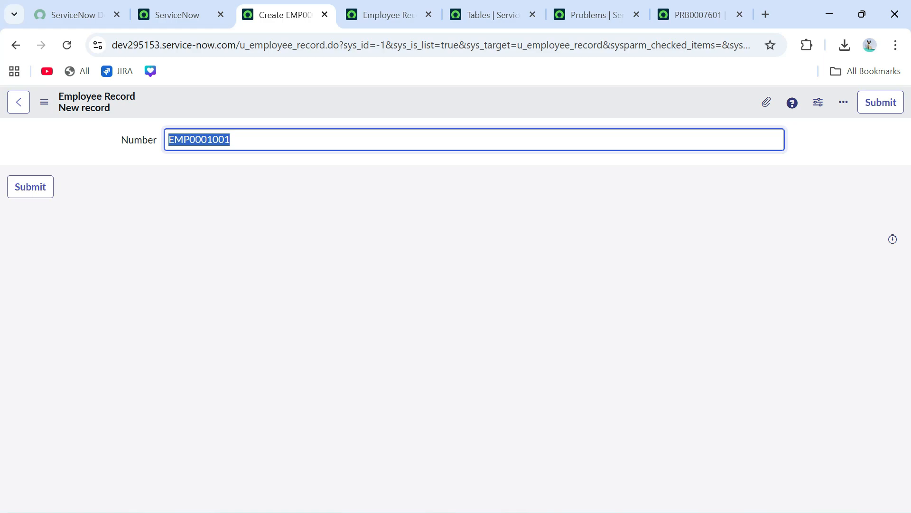
left_click(294, 252)
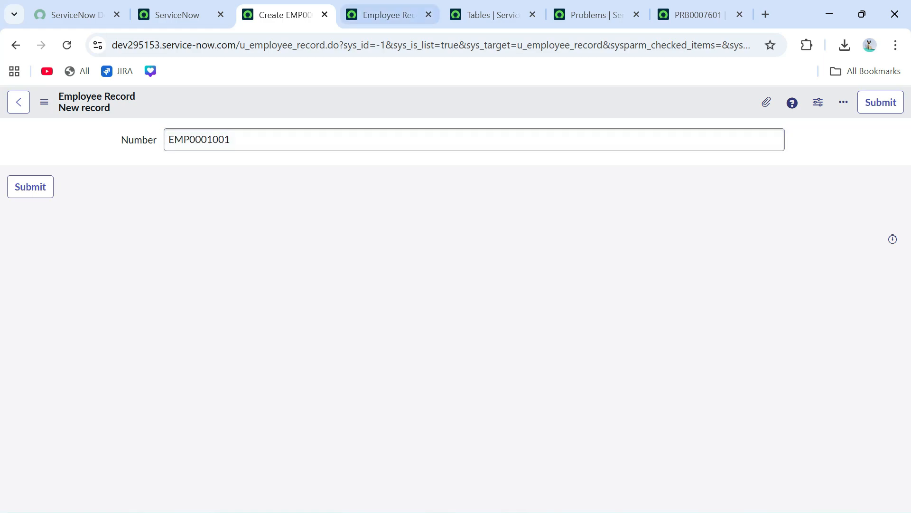
- Return to the Employee Record table definition and start a new column
left_click(387, 15)
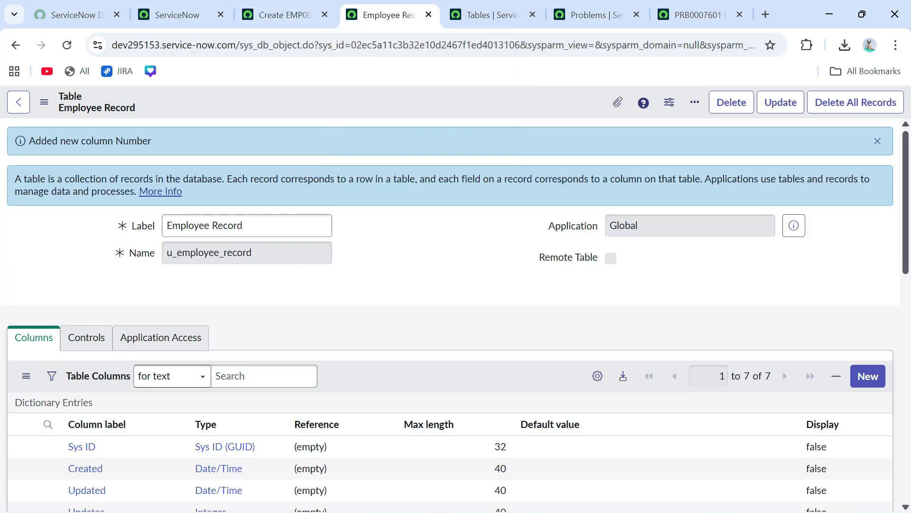
scroll(456, 285, "down", 3)
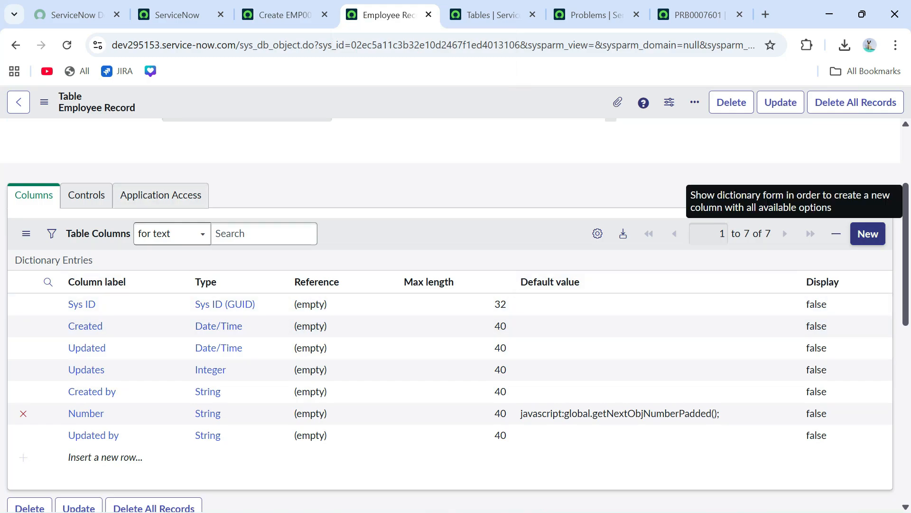
left_click(867, 233)
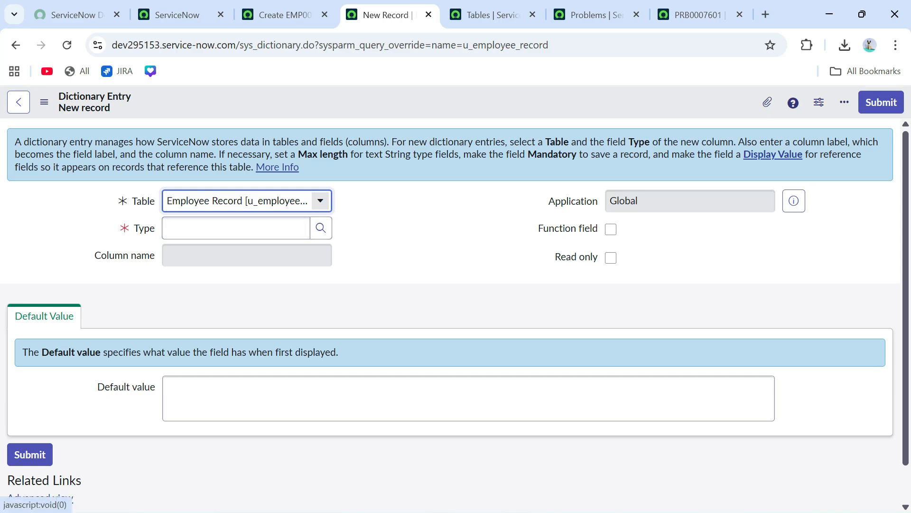
- Set the column type to String and its label to 'Employee Name'
left_click(236, 229)
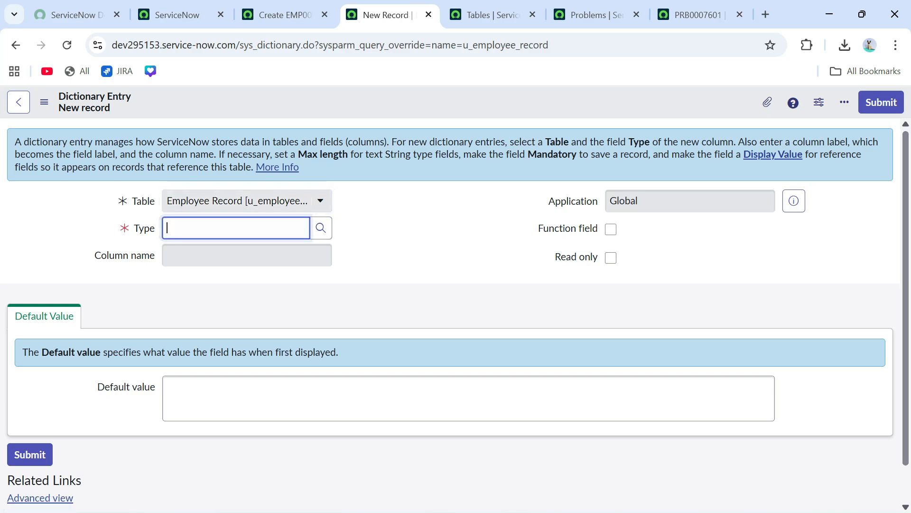
type("String")
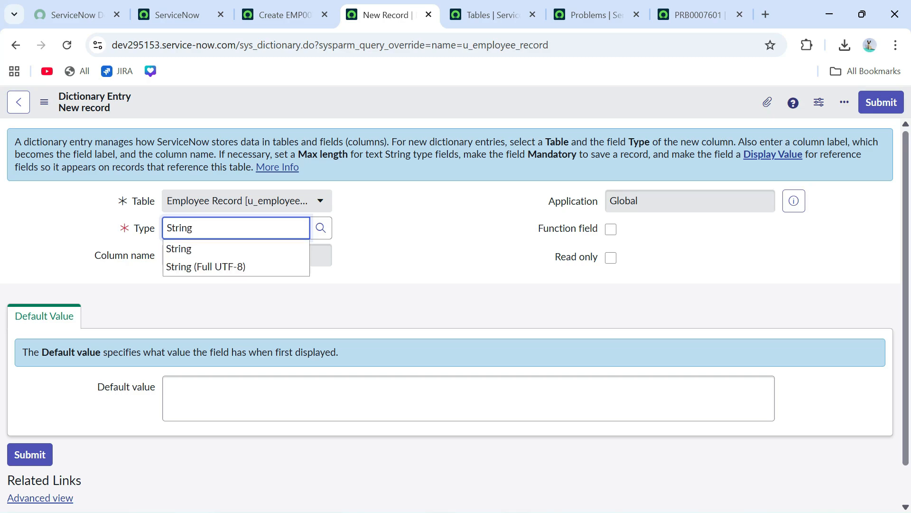
key("Down")
key("Return")
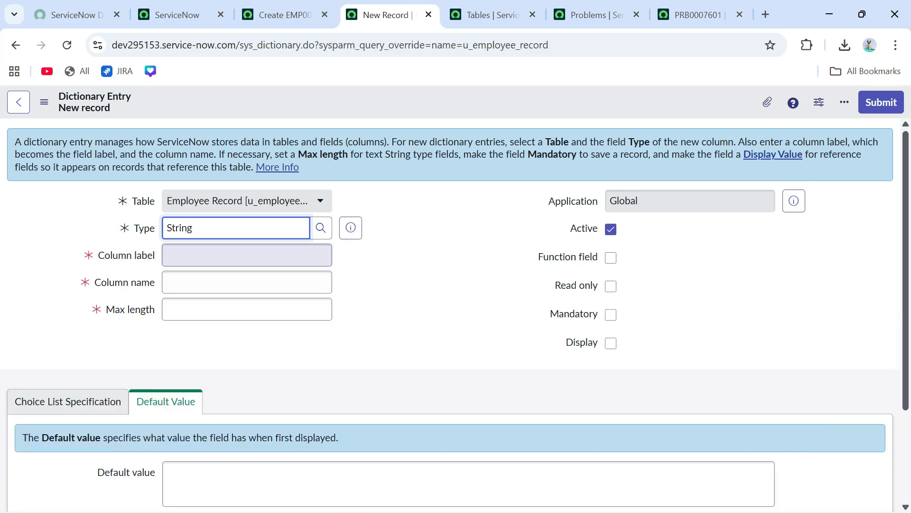
left_click(246, 255)
type("Em")
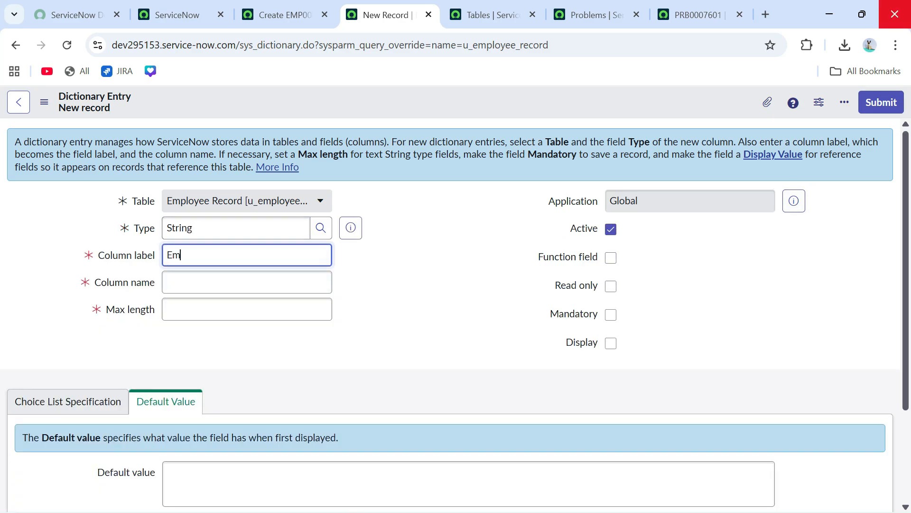
type("ployee nam")
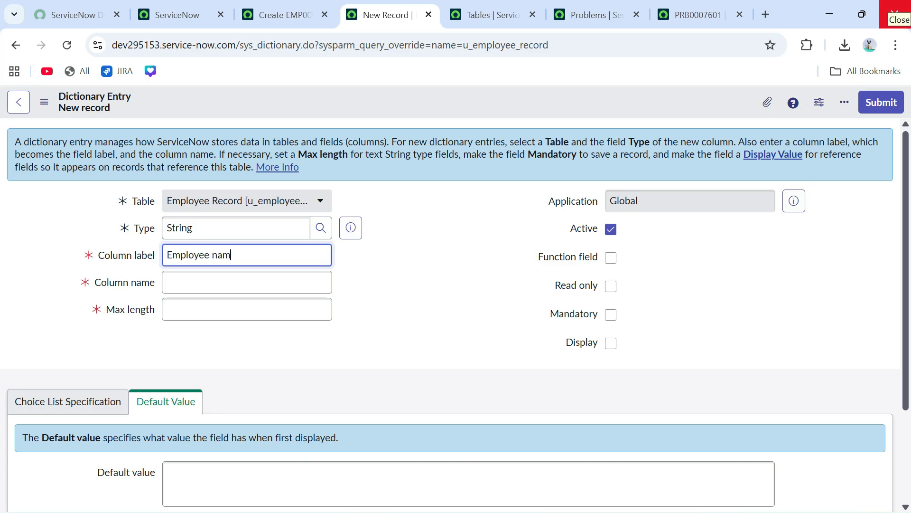
type("e")
key("Tab")
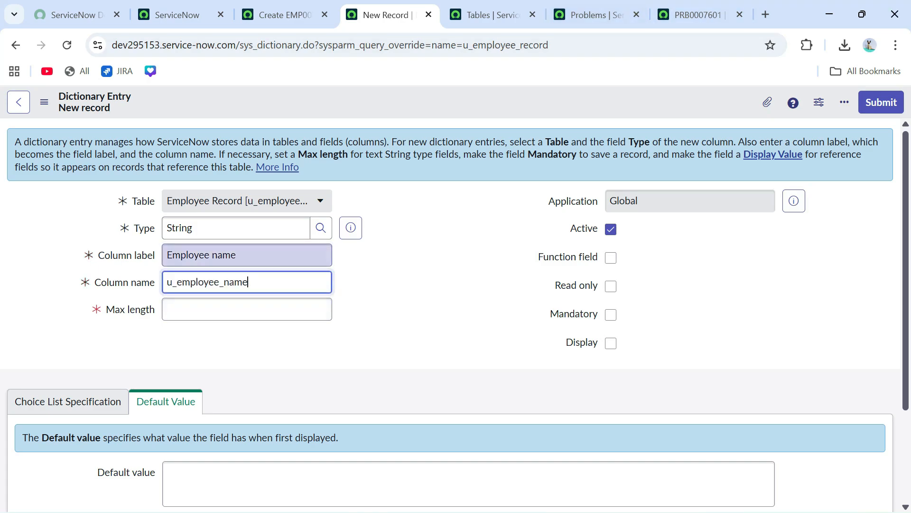
left_click(217, 255)
key("BackSpace")
type("N")
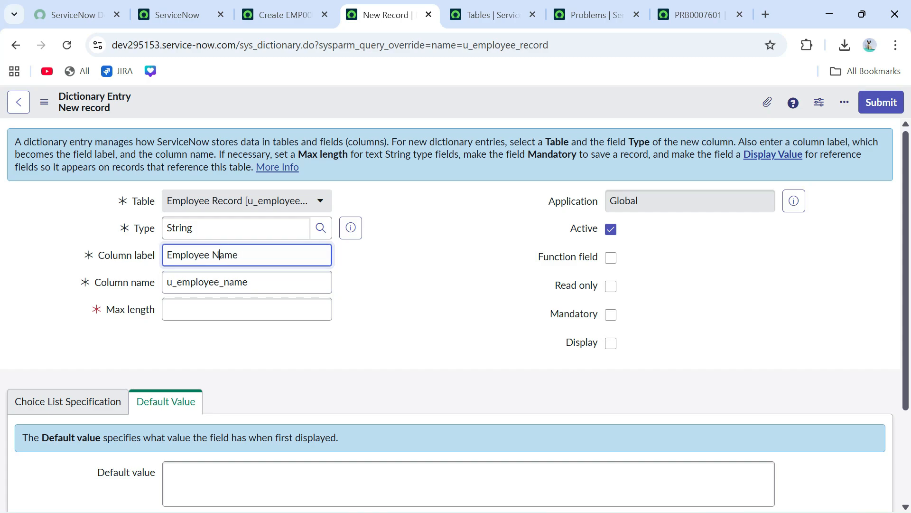
key("Tab")
key("Tab")
key("Tab")
- Give the column a max length of 40, save it, and submit the entry
left_click(248, 309)
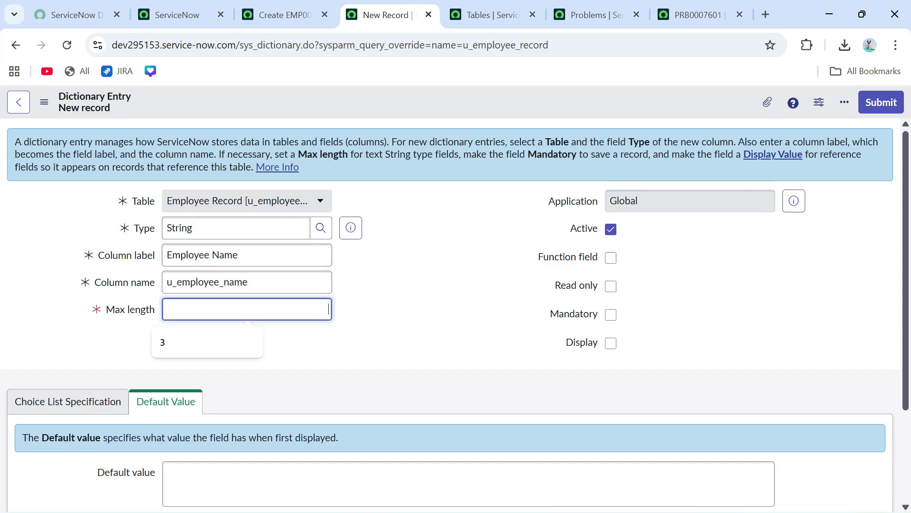
type("40")
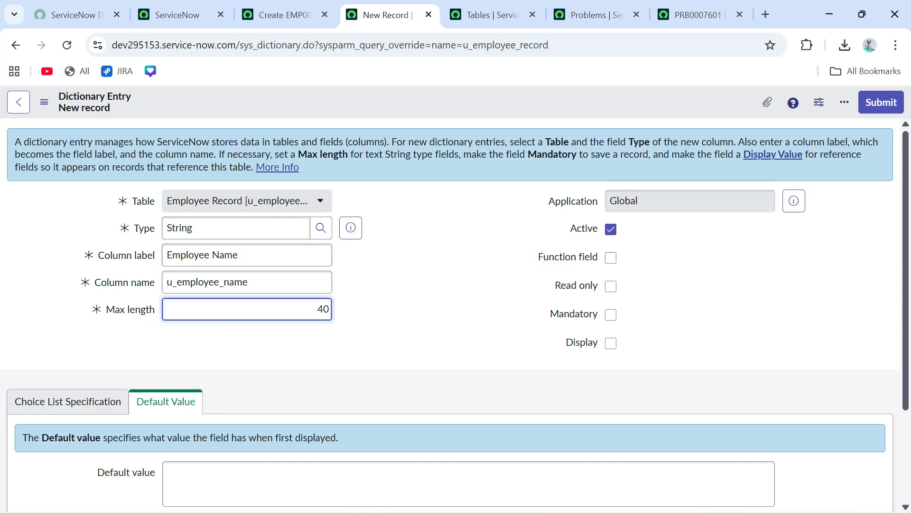
key("Tab")
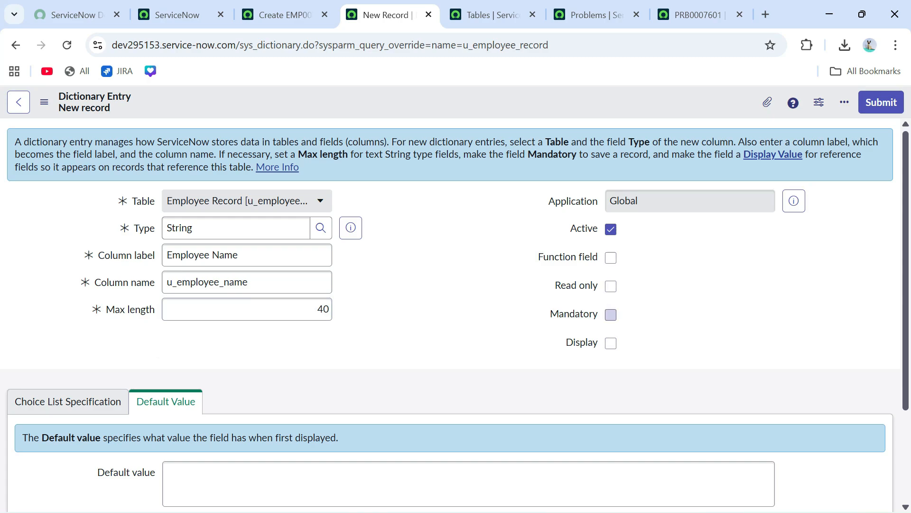
scroll(450, 313, "down", 3)
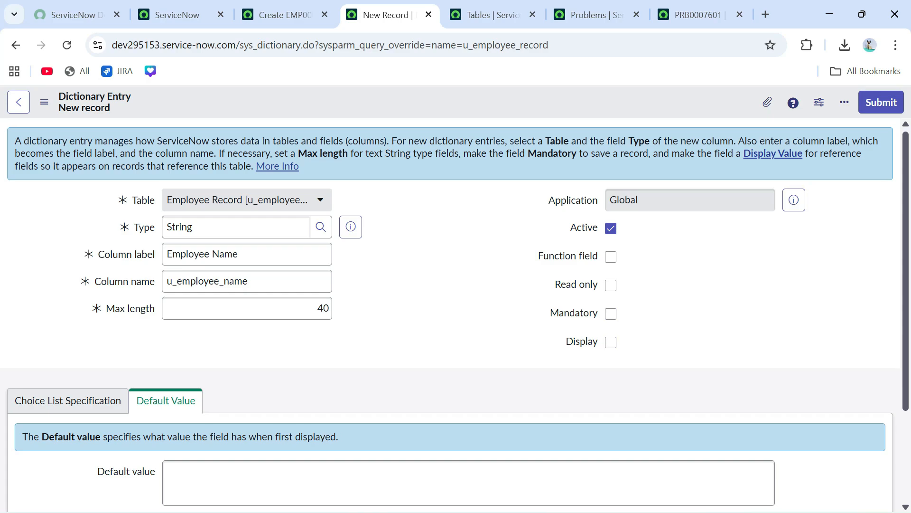
left_click(67, 275)
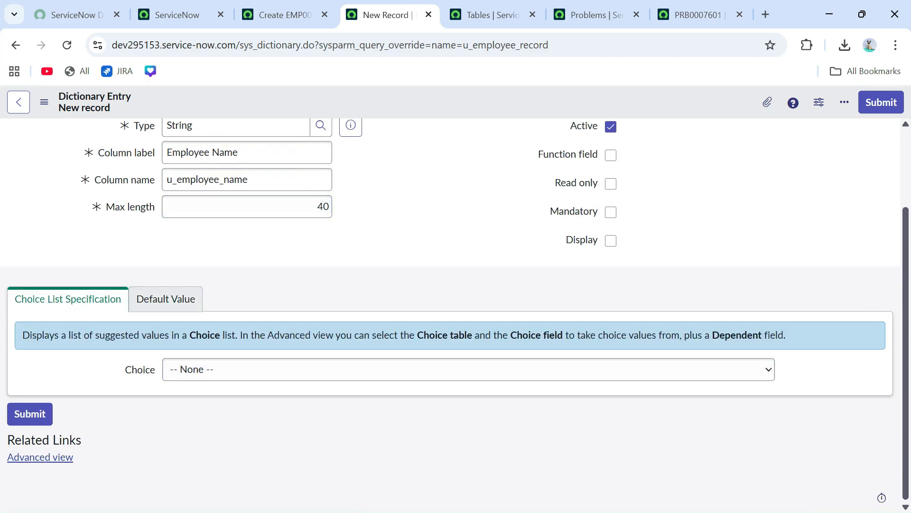
right_click(446, 108)
left_click(471, 117)
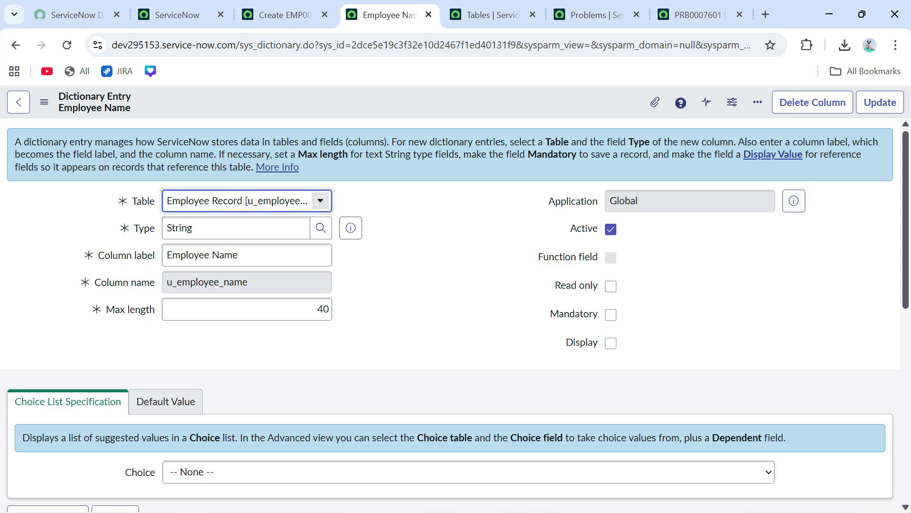
left_click(880, 102)
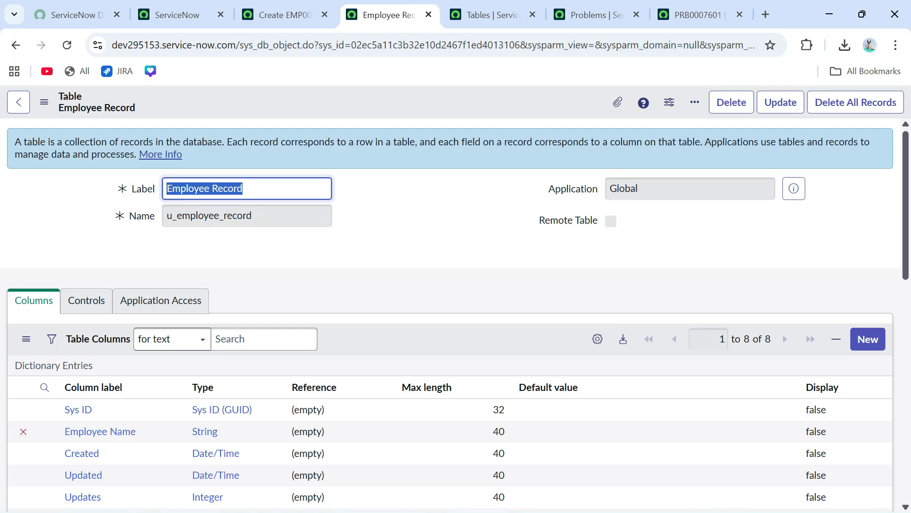
- Reload the new Employee Record form so it shows Employee Name and number EMP0001002
left_click(285, 15)
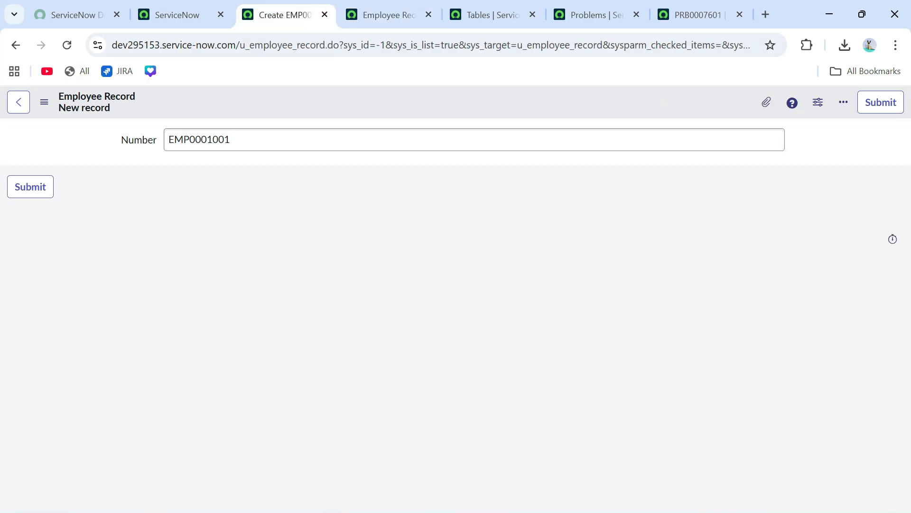
key("F5")
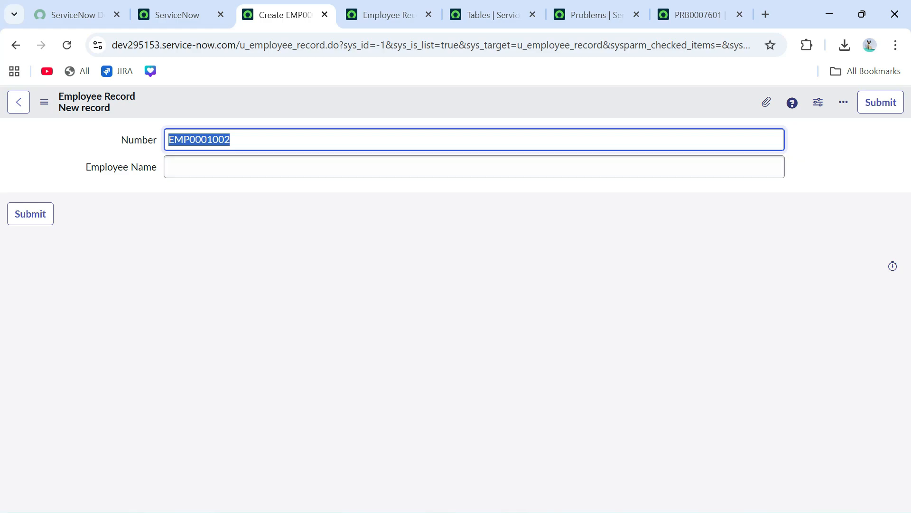
right_click(429, 106)
- Open Configure > Form Layout for the Employee Record form, declining the Form Builder suggestion
mouse_move(465, 132)
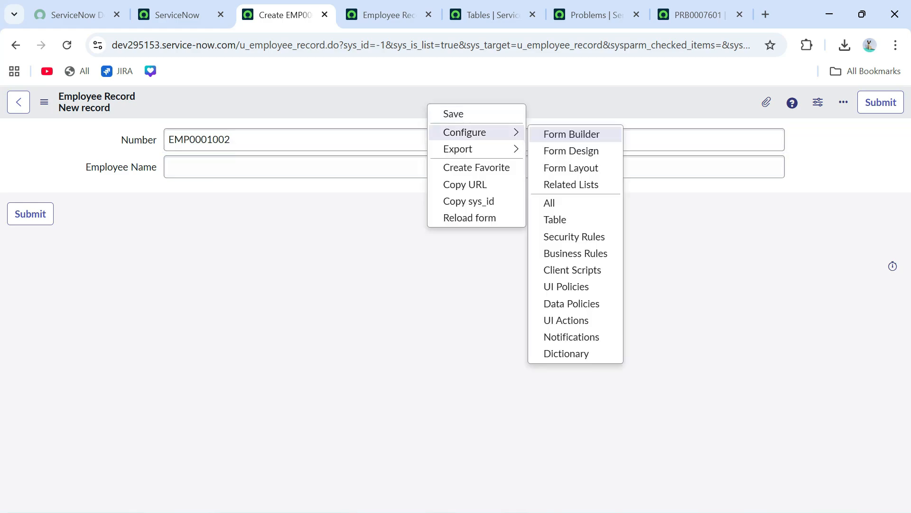
right_click(409, 101)
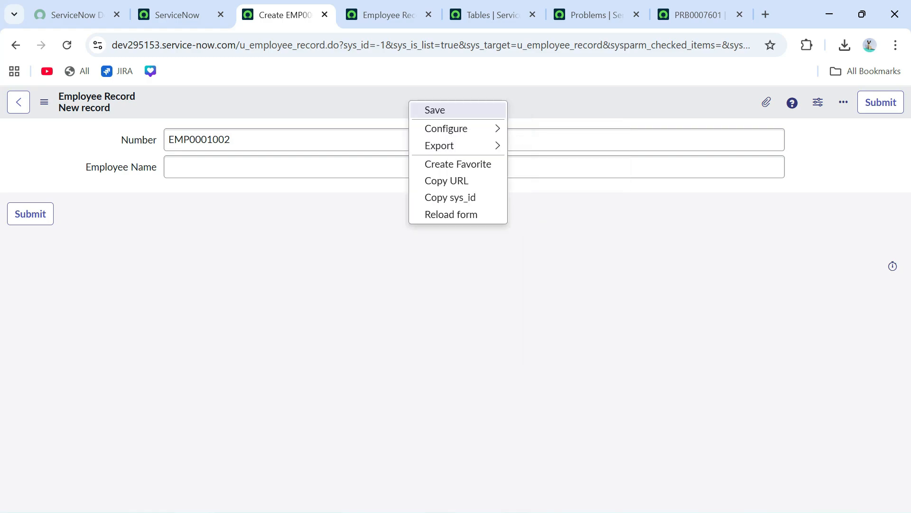
mouse_move(446, 128)
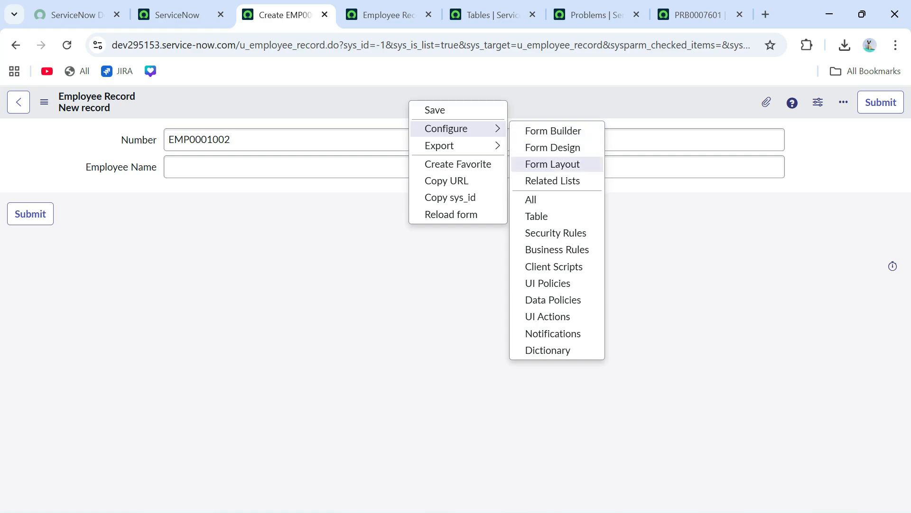
left_click(552, 164)
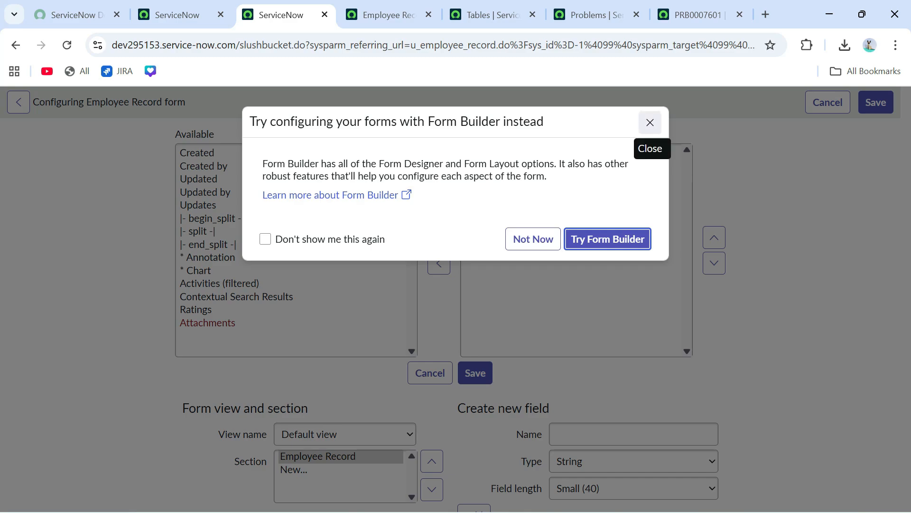
left_click(533, 238)
- Create a new 'Employee ID' field on the Employee Record form layout
scroll(18, 102, "down", 1)
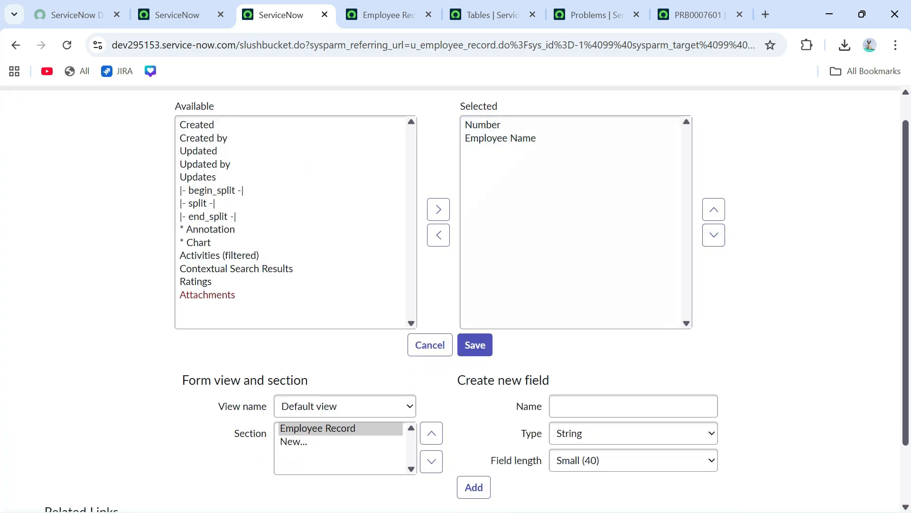
left_click(634, 363)
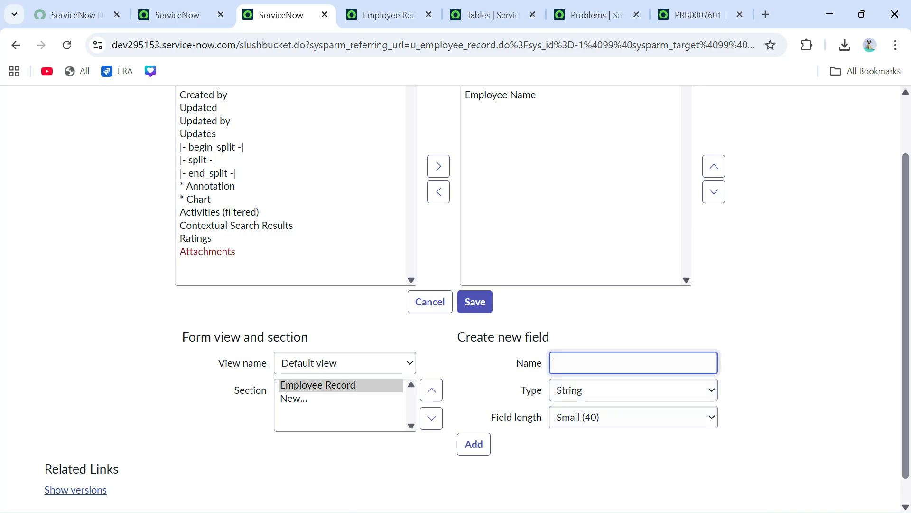
type("Employee ID")
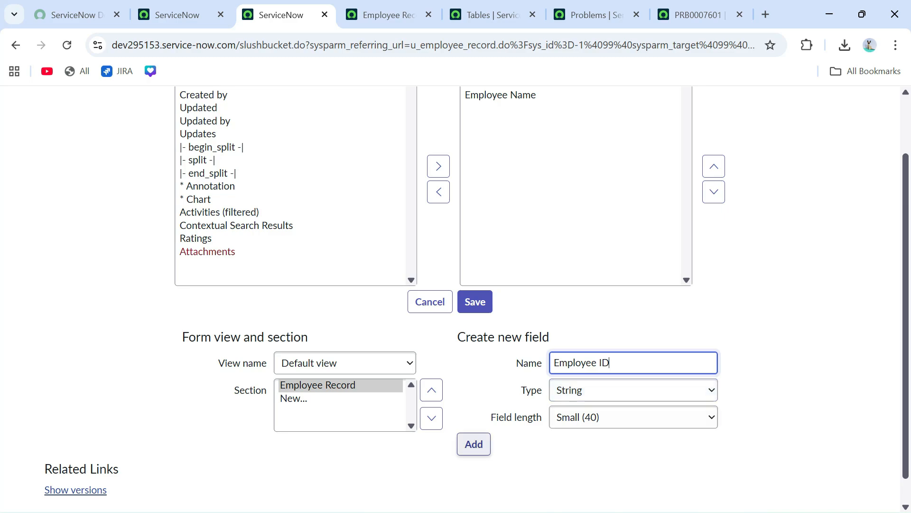
left_click(473, 444)
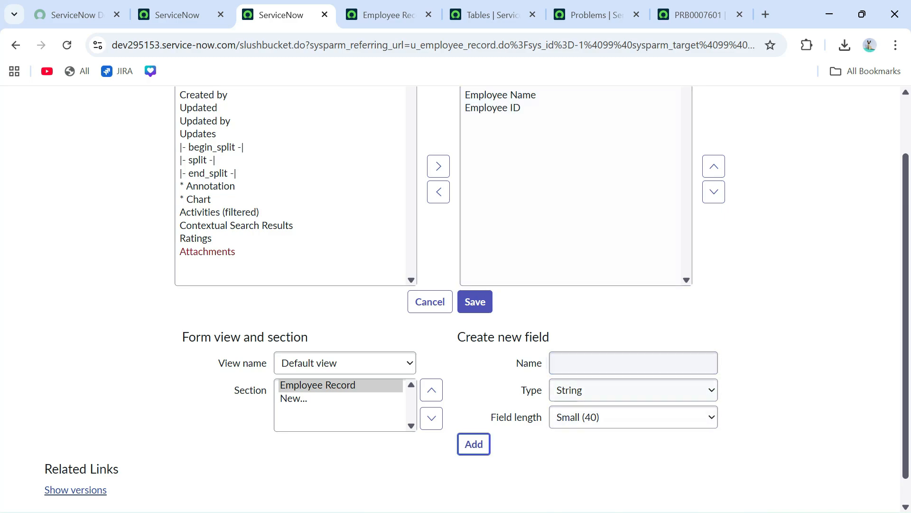
- Move Employee ID above Employee Name in the field list and save the layout
scroll(598, 227, "up", 1)
left_click(714, 238)
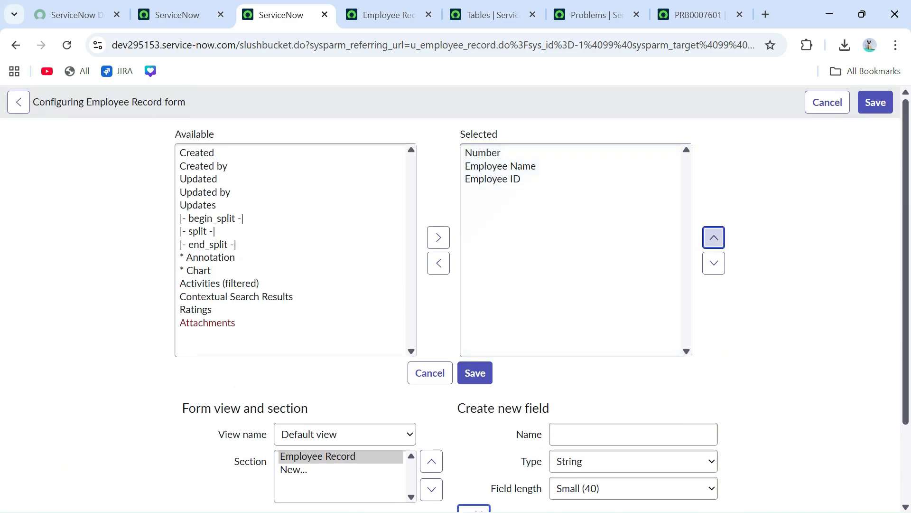
left_click(493, 179)
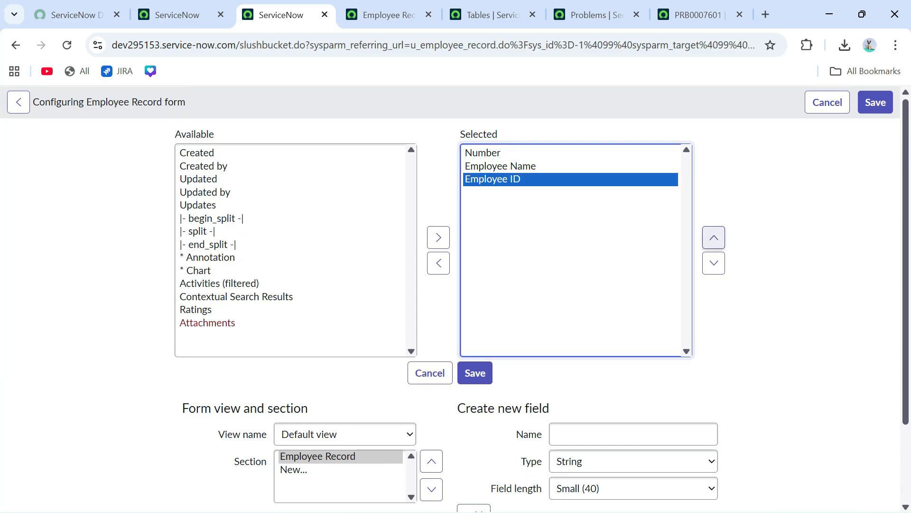
left_click(714, 237)
left_click(712, 318)
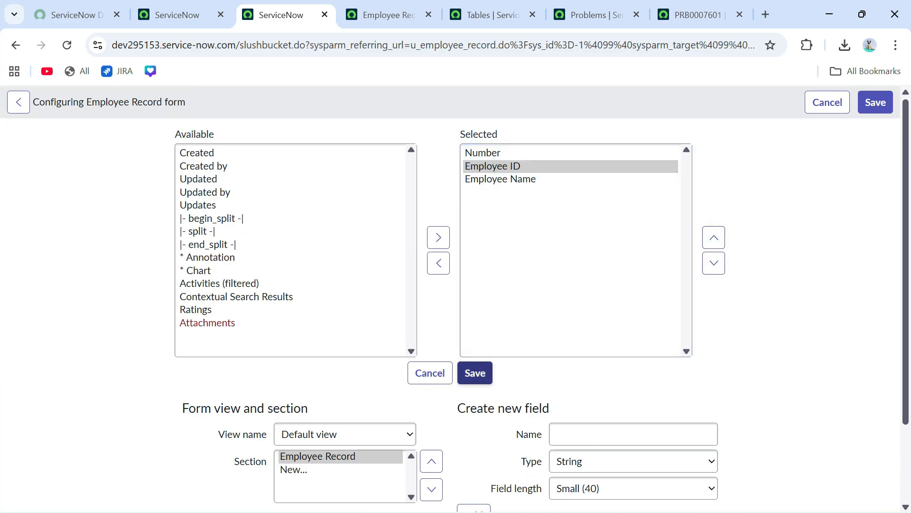
left_click(475, 373)
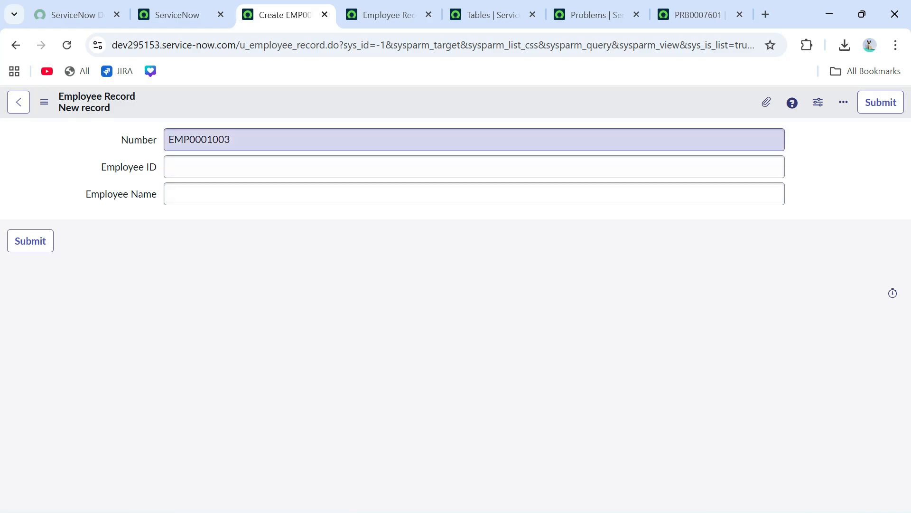
- Review the empty Employee ID and Employee Name fields on form EMP0001003 and bring up its options menu
left_click_drag(122, 140, 157, 195)
left_click(199, 270)
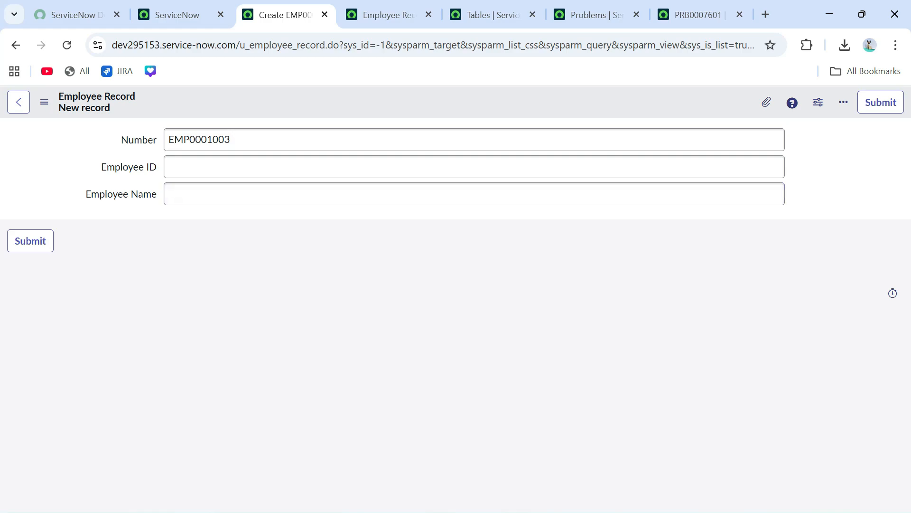
right_click(366, 105)
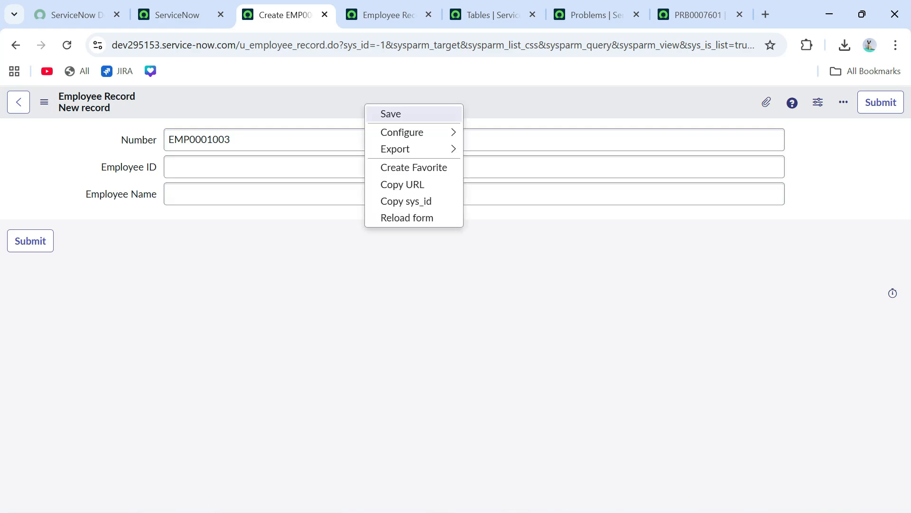
- Open Form Design for the Employee Record form and filter Field Types by 'ref'
mouse_move(417, 132)
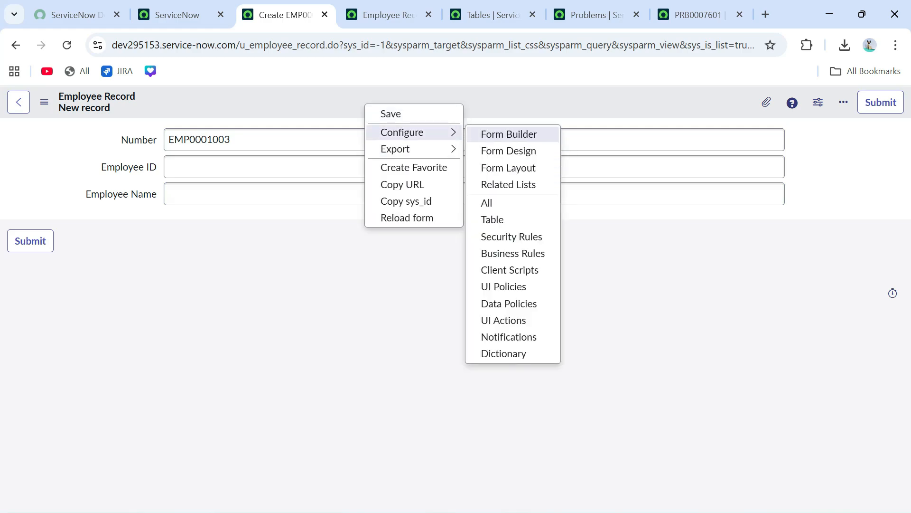
left_click(508, 150)
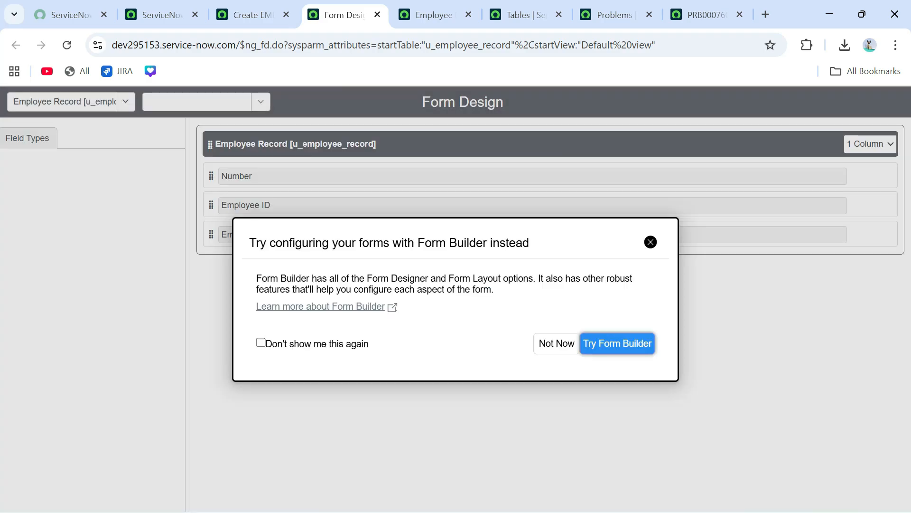
left_click(556, 343)
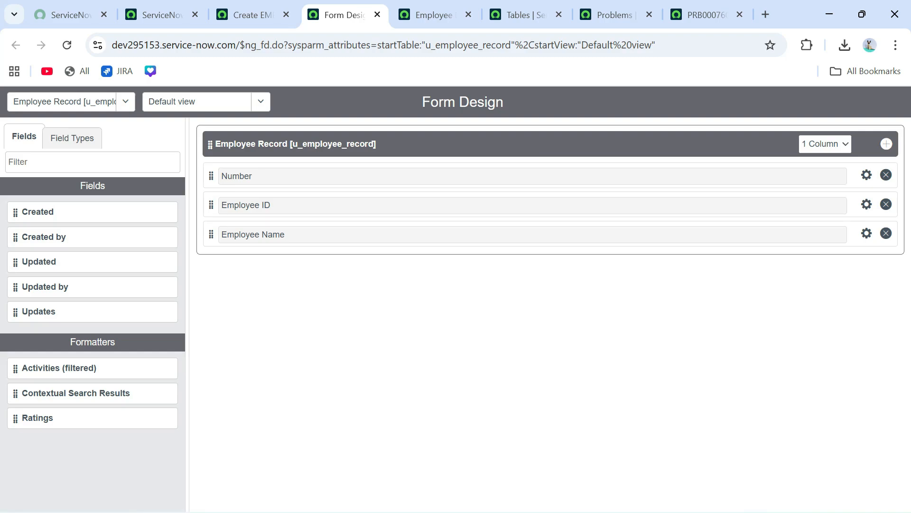
left_click(72, 138)
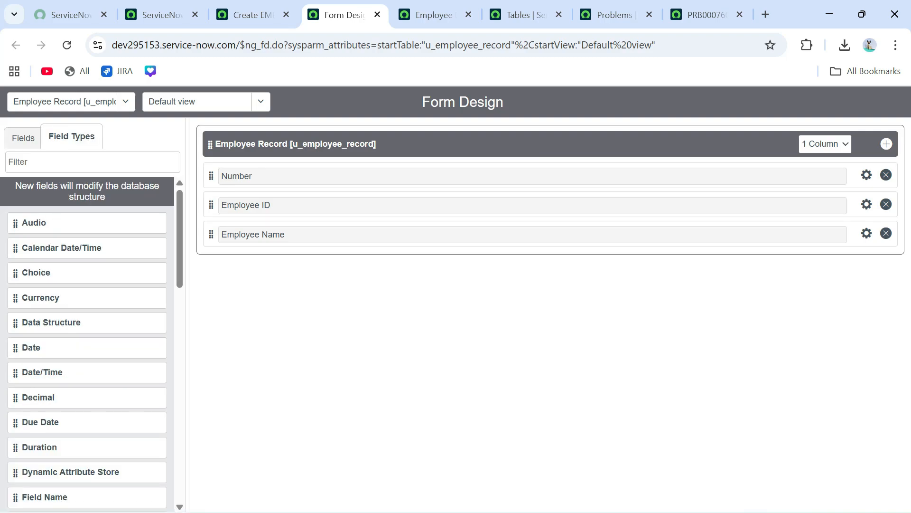
left_click(92, 162)
type("ref")
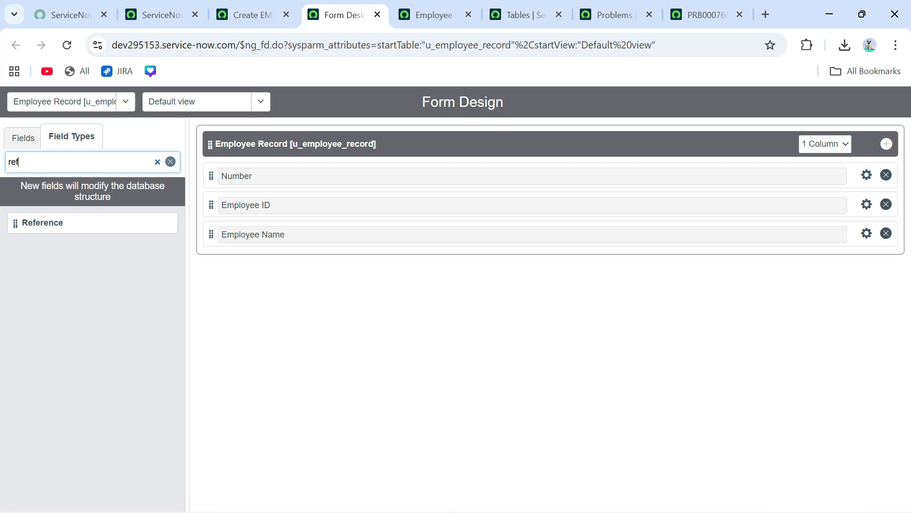
- Add a reference field below Employee Name, labelled Address and named u_address
left_click_drag(42, 222, 261, 263)
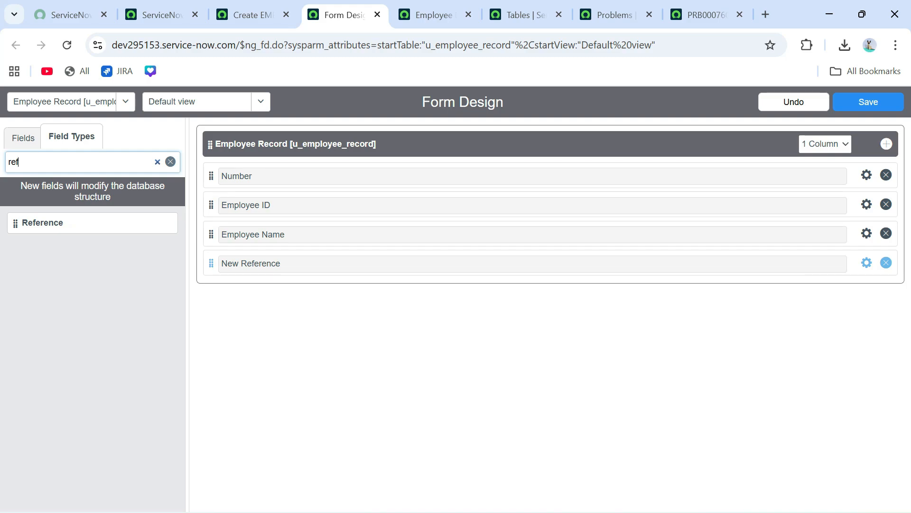
left_click(867, 263)
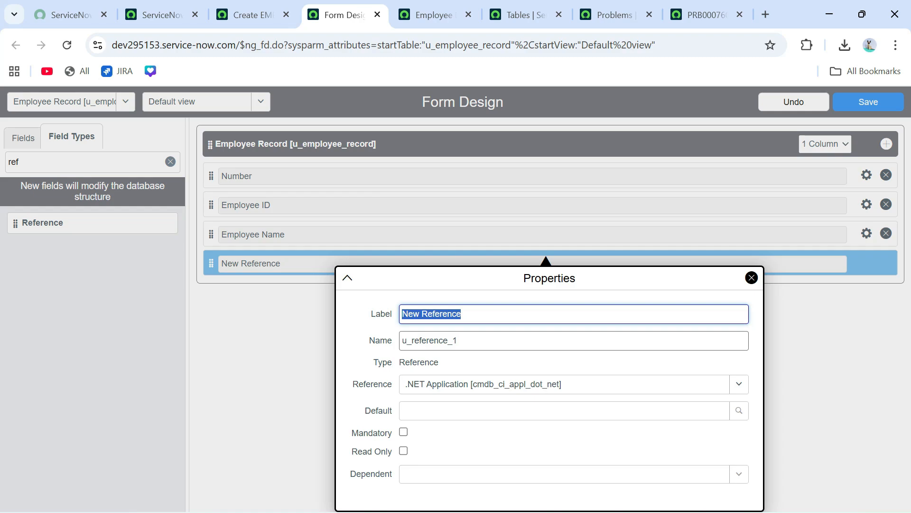
type("A")
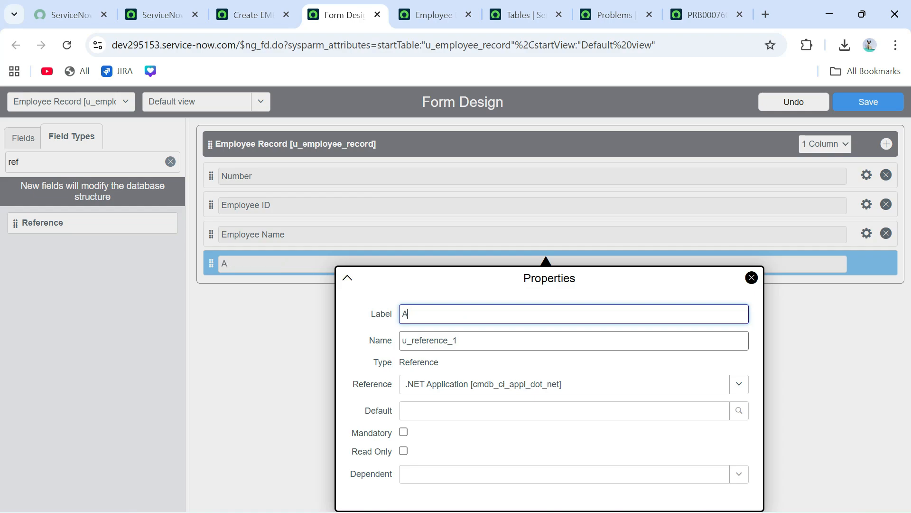
type("ddress")
key("Tab")
type("u")
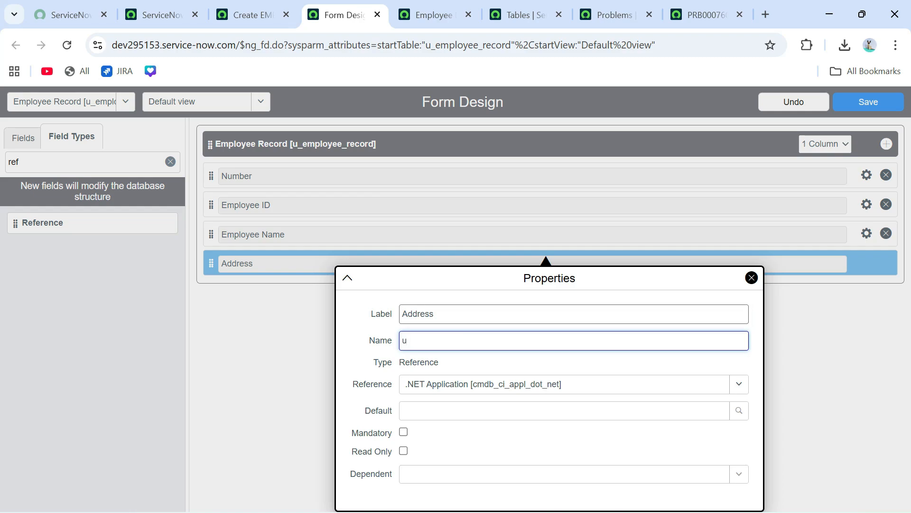
type("_address")
- Point Address at the Location (cmn_location) table, make it mandatory, and save the layout
left_click(574, 383)
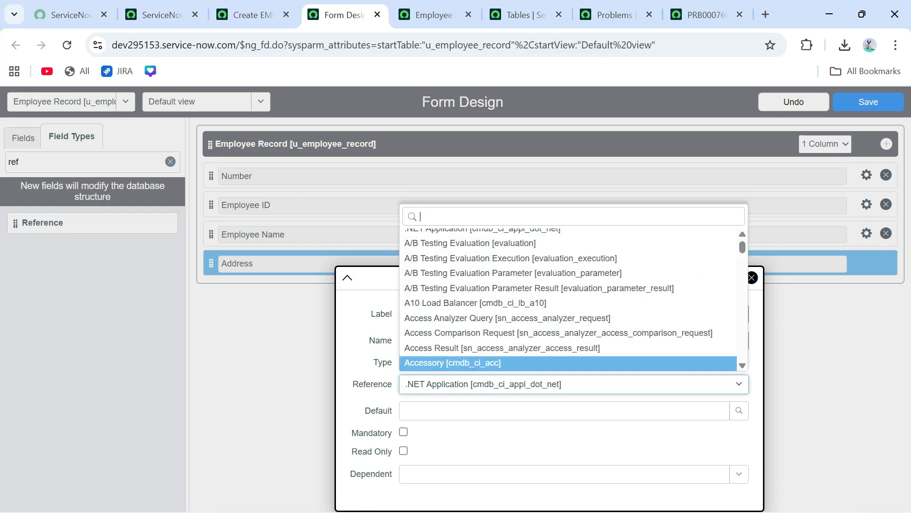
type("cmn_location")
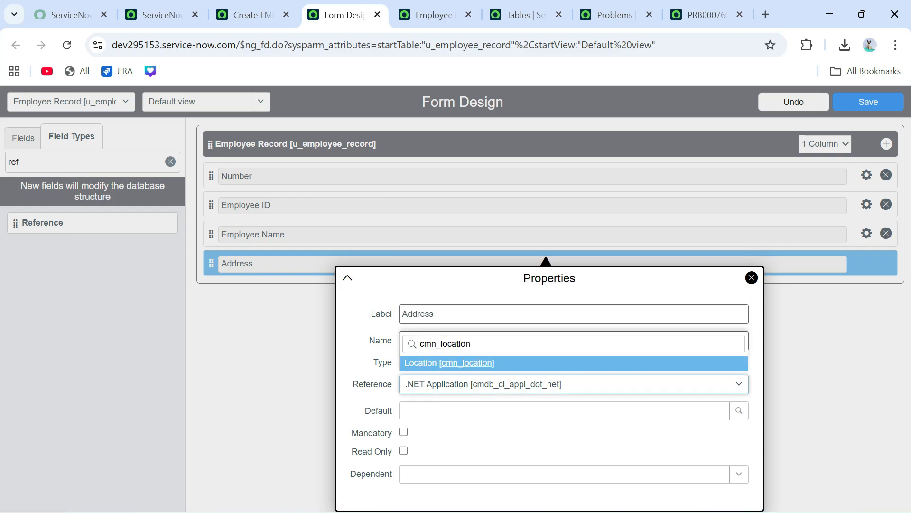
key("Return")
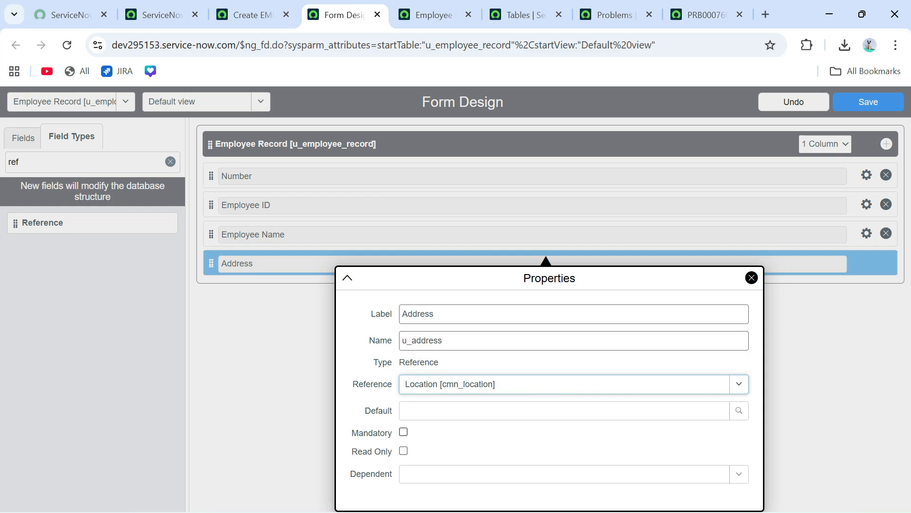
left_click(404, 432)
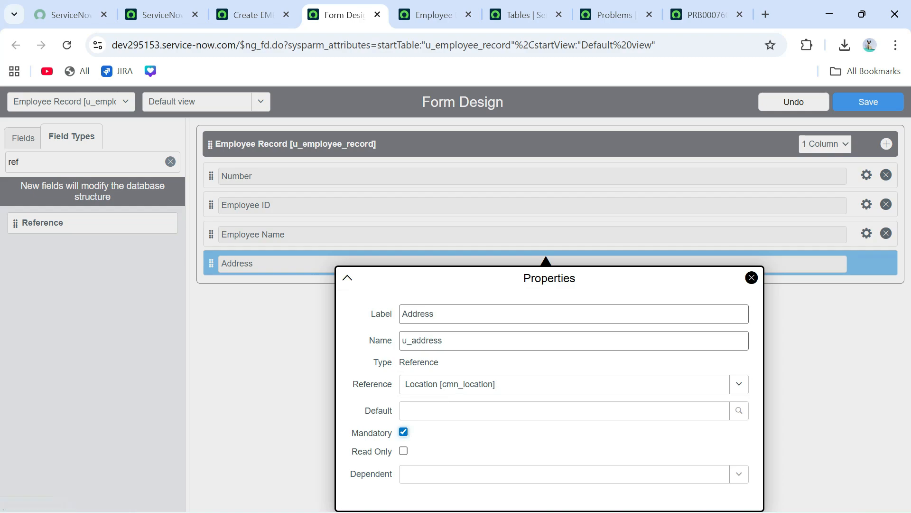
left_click(752, 277)
left_click(869, 102)
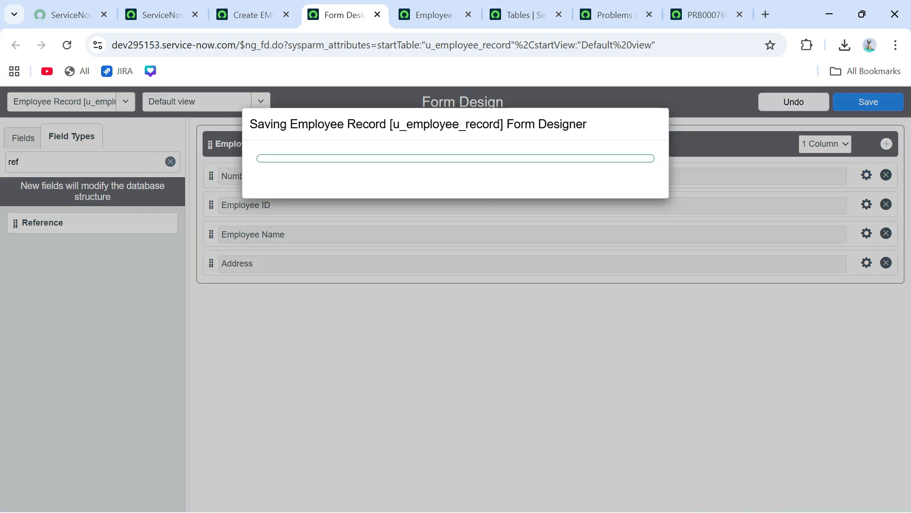
left_click(251, 15)
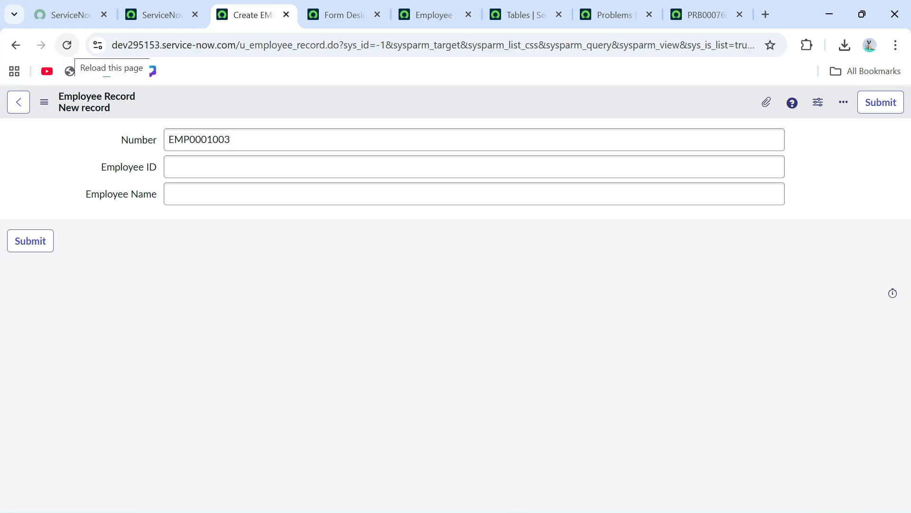
left_click(67, 45)
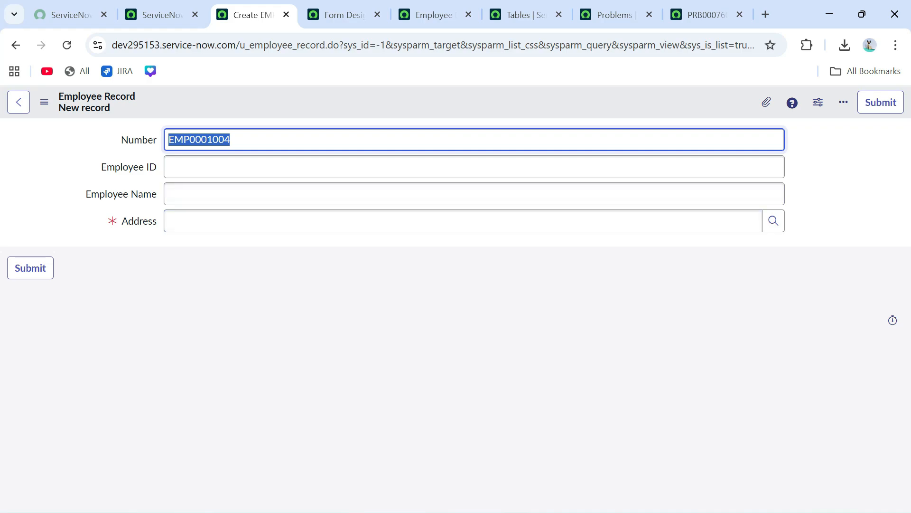
left_click(185, 221)
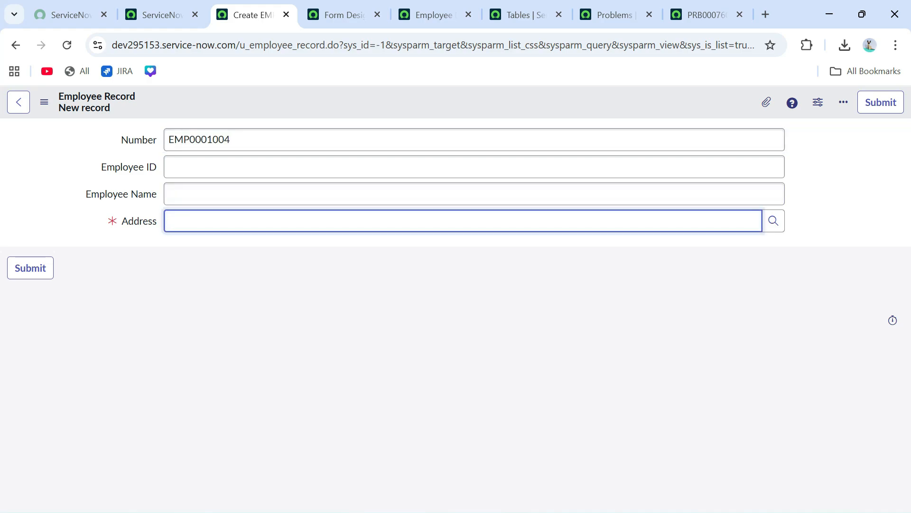
type("123")
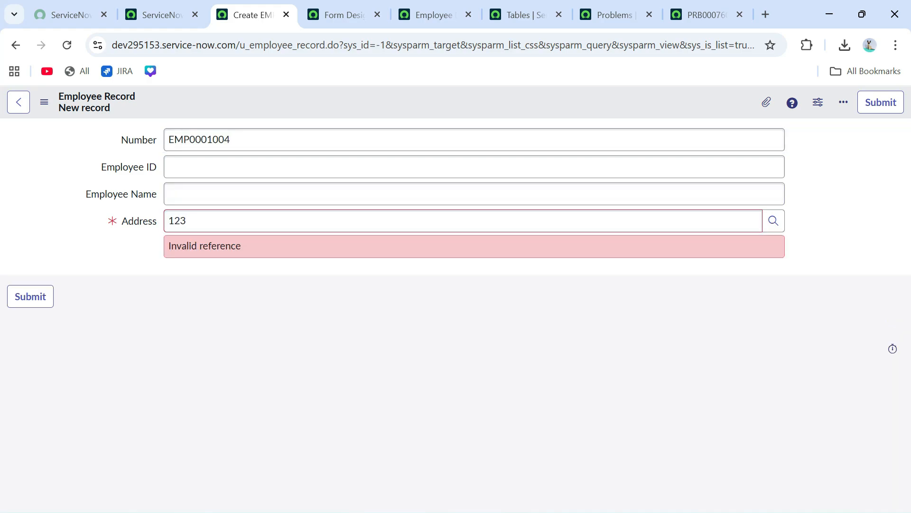
triple_click(205, 246)
left_click(204, 245)
left_click(773, 221)
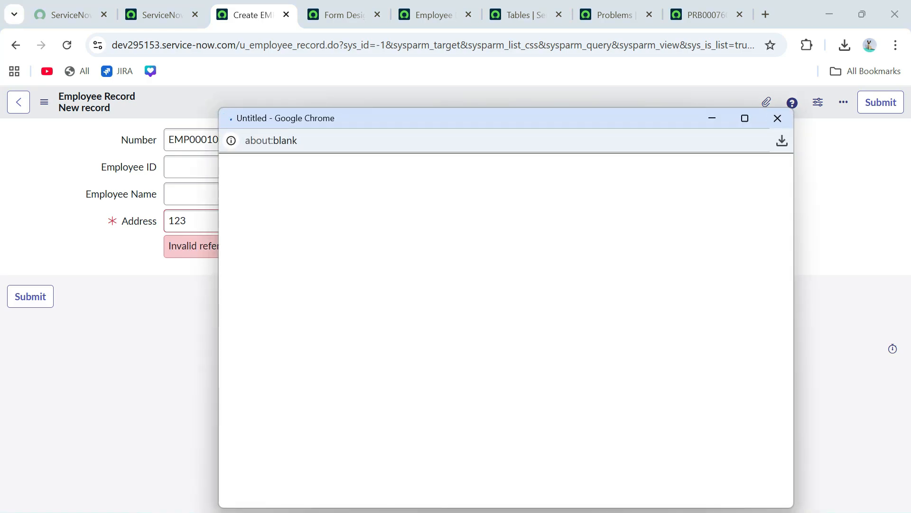
left_click(231, 195)
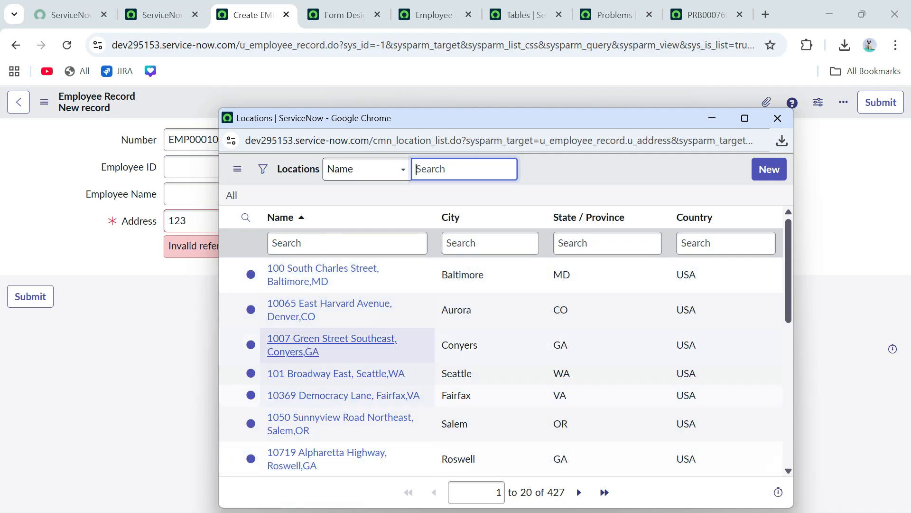
left_click(323, 269)
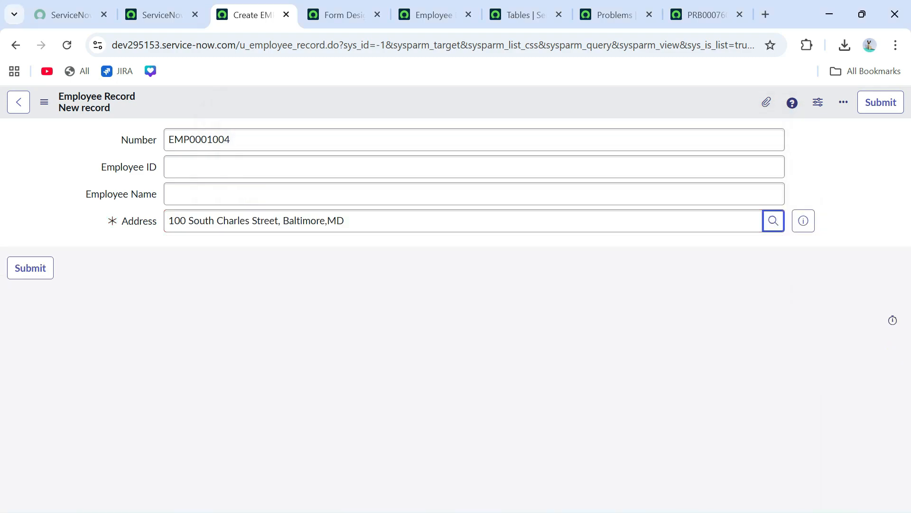
left_click(344, 14)
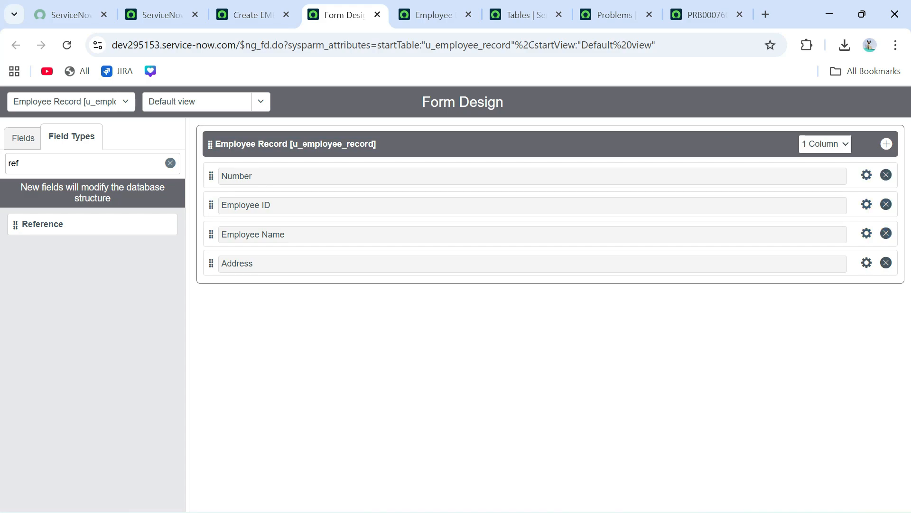
- Make the section two-column with Employee ID and Address on the right, save, and reload the record
left_click(825, 144)
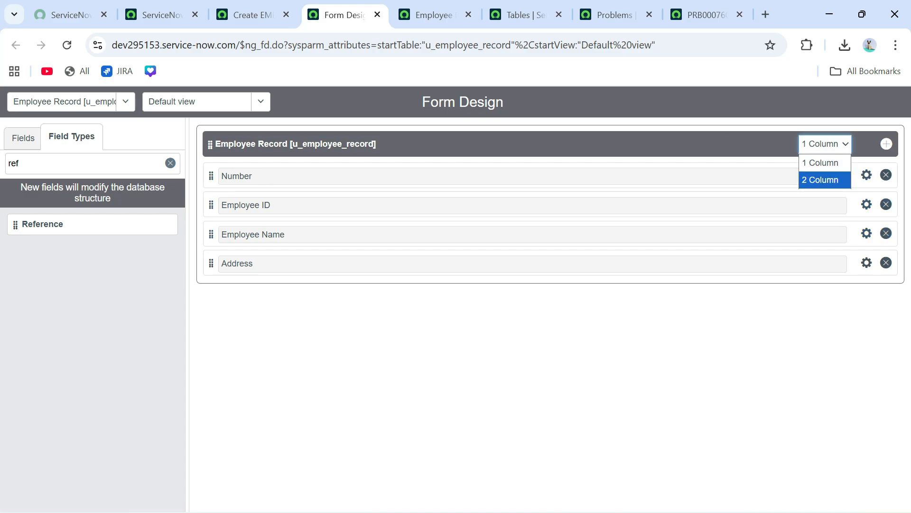
key("Return")
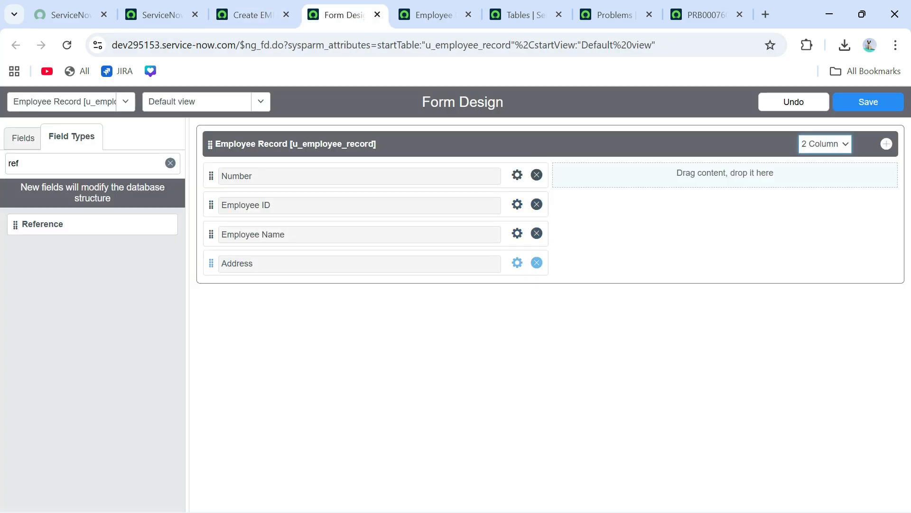
left_click_drag(211, 204, 561, 176)
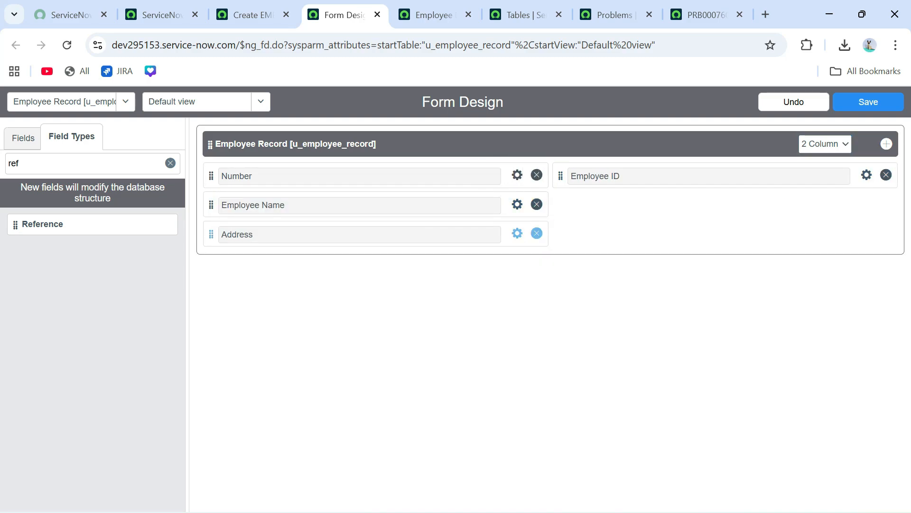
left_click_drag(211, 234, 591, 201)
left_click(868, 102)
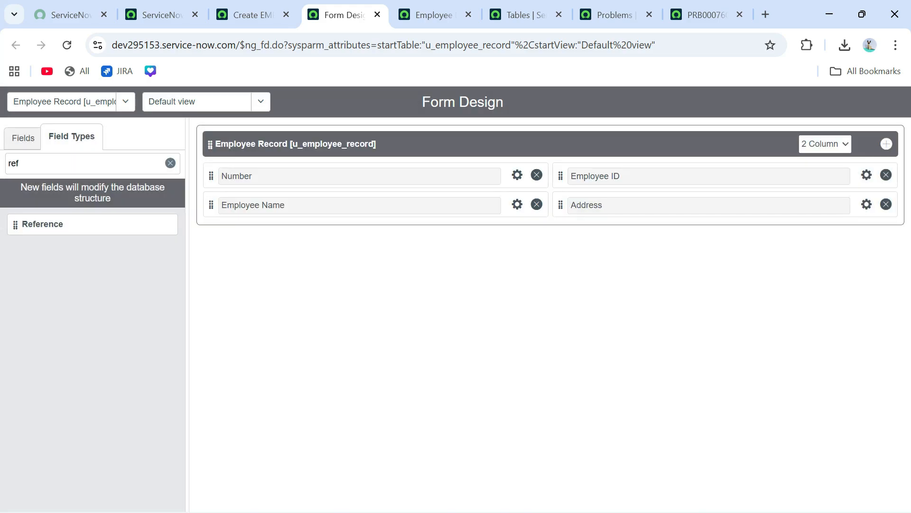
left_click(253, 15)
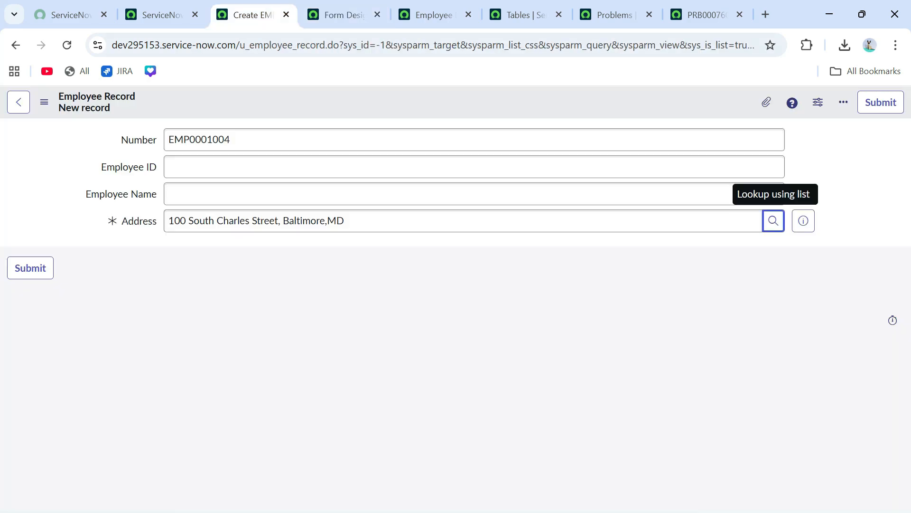
left_click(67, 44)
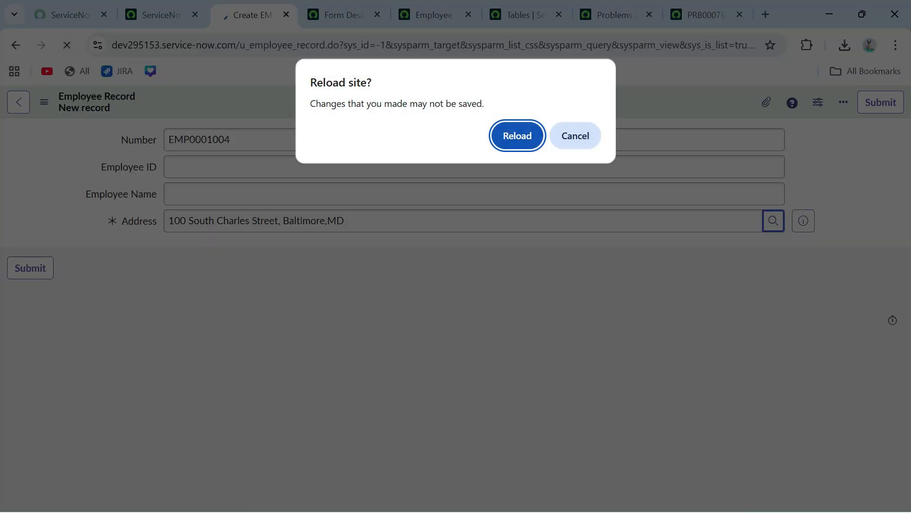
- Confirm the record form reload, glance at the PRB0007601 problem's Notes, then return to Form Design
key("Return")
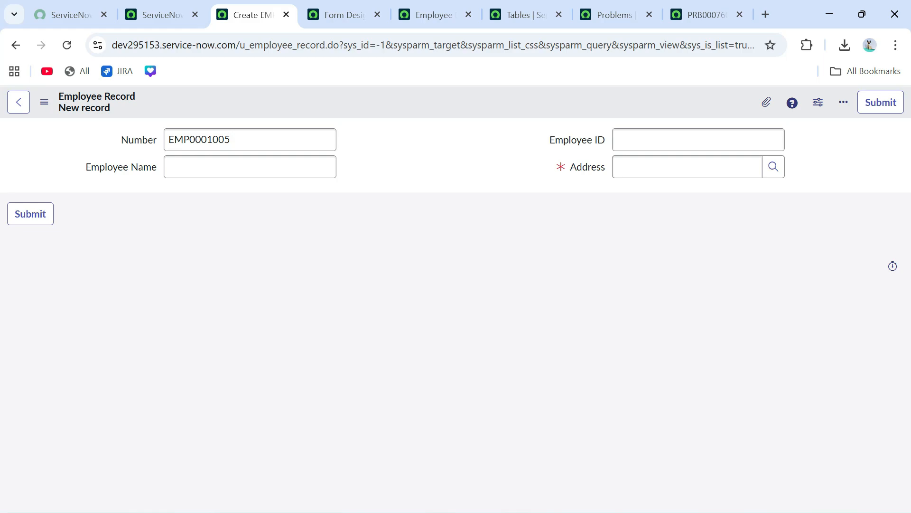
left_click(706, 15)
scroll(475, 238, "down", 3)
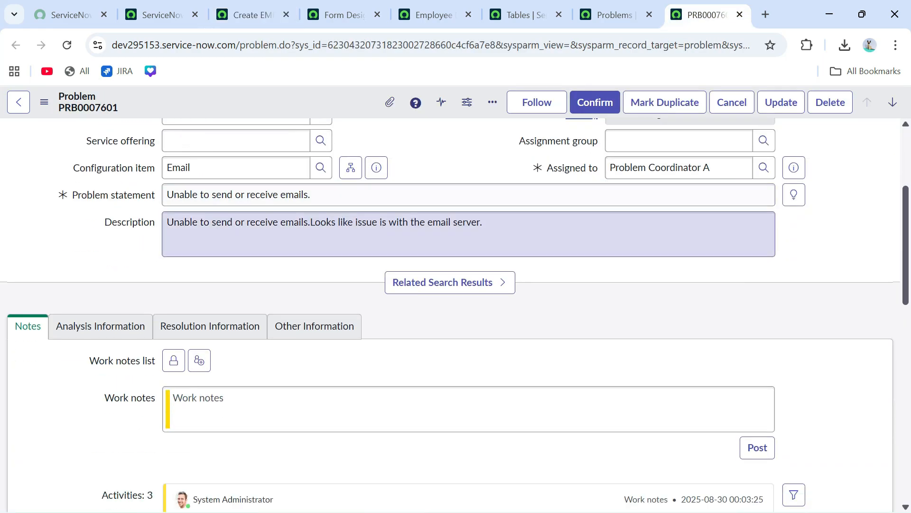
key("Right")
key("Right")
key("Right")
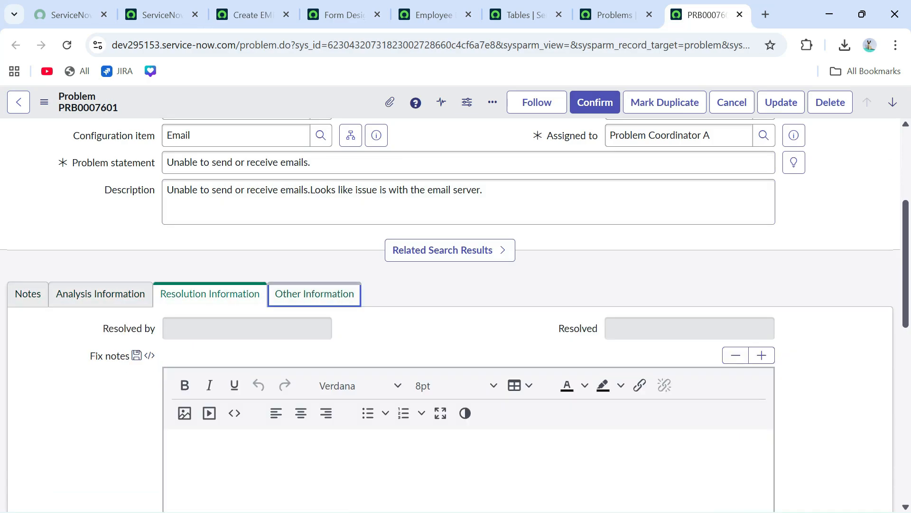
left_click(27, 294)
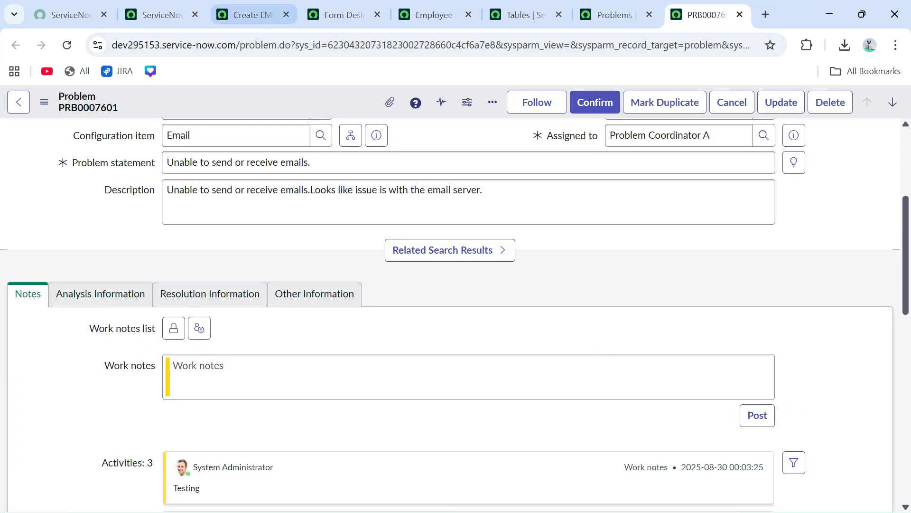
left_click(253, 15)
left_click(345, 15)
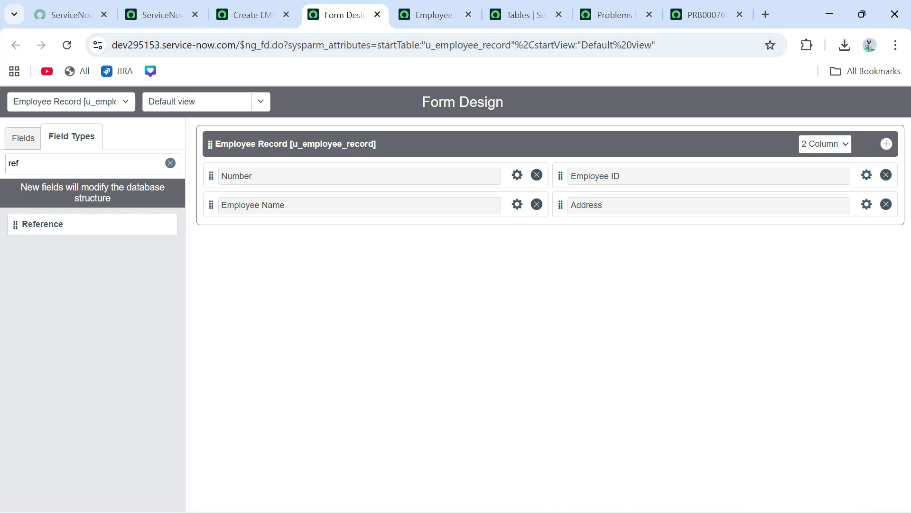
- Add a new section below Employee Record and title it 'Important Dates'
left_click(887, 144)
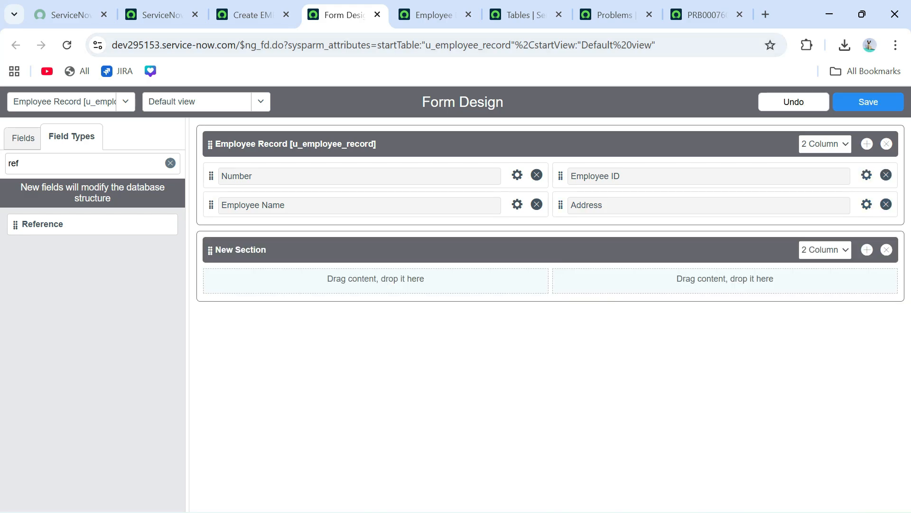
left_click(266, 250)
key("ctrl+a")
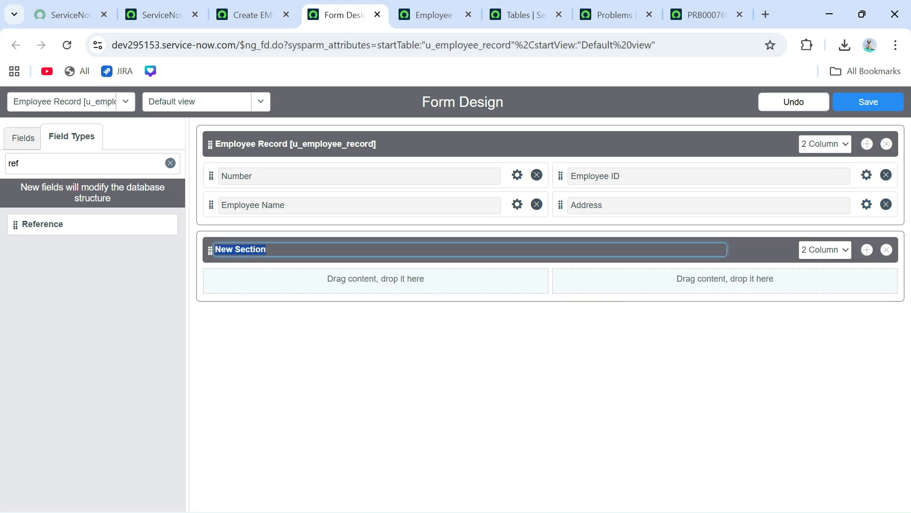
key("BackSpace")
type("Enro")
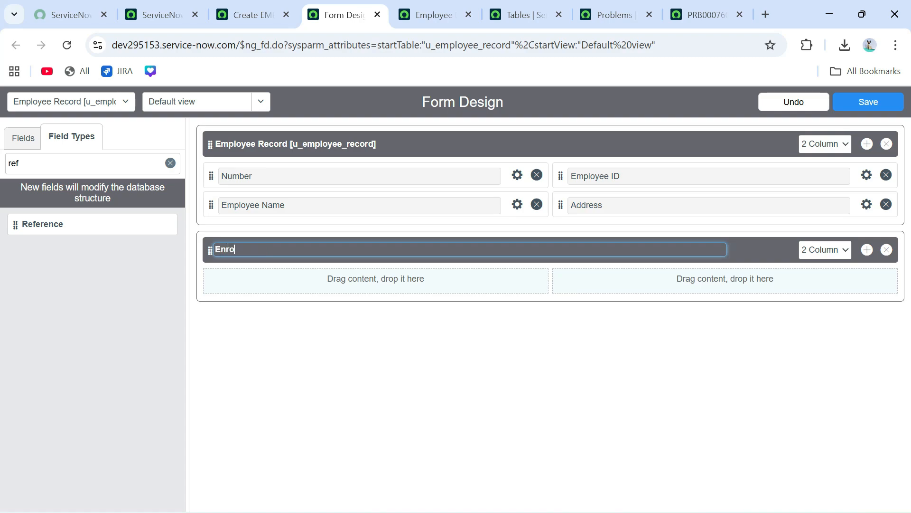
type("llment De")
key("ctrl+a")
key("BackSpace")
type("Employee")
key("ctrl+a")
key("BackSpace")
type("Important Dates")
key("Return")
- Filter the field types list to 'Date'
left_click(62, 163)
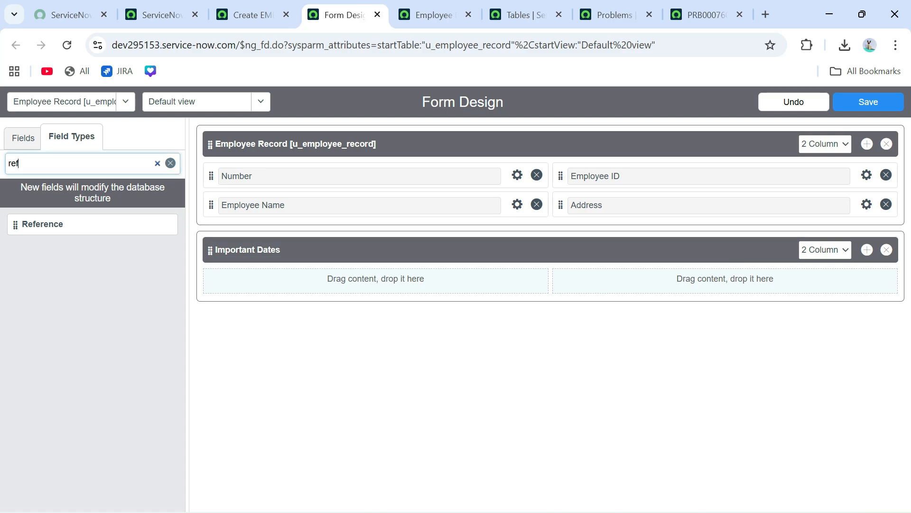
key("ctrl+a")
key("BackSpace")
type("Date")
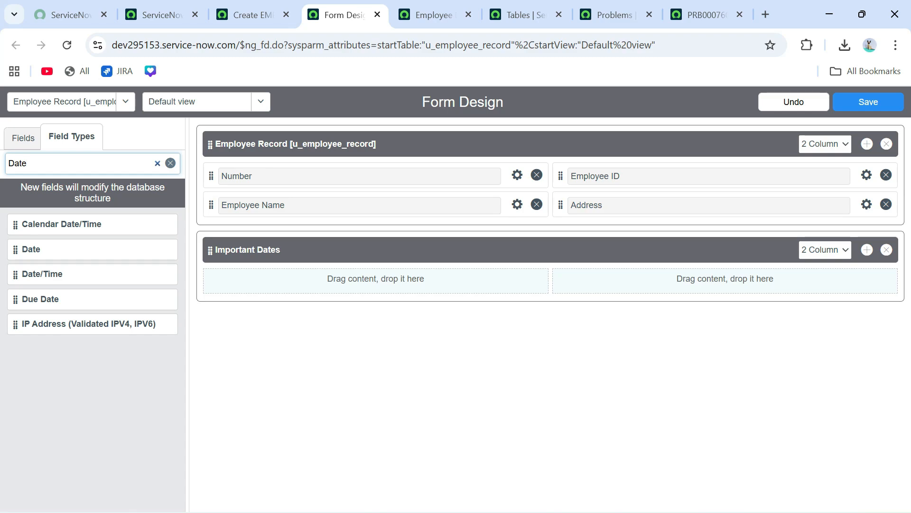
- Place a new Date field in the left column of the Important Dates section
left_click_drag(31, 248, 240, 282)
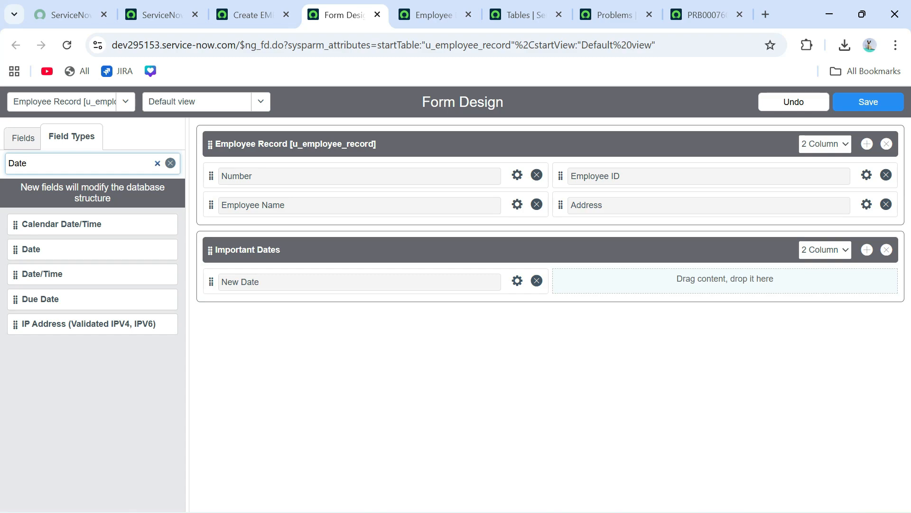
key("BackSpace")
key("BackSpace")
key("BackSpace")
key("BackSpace")
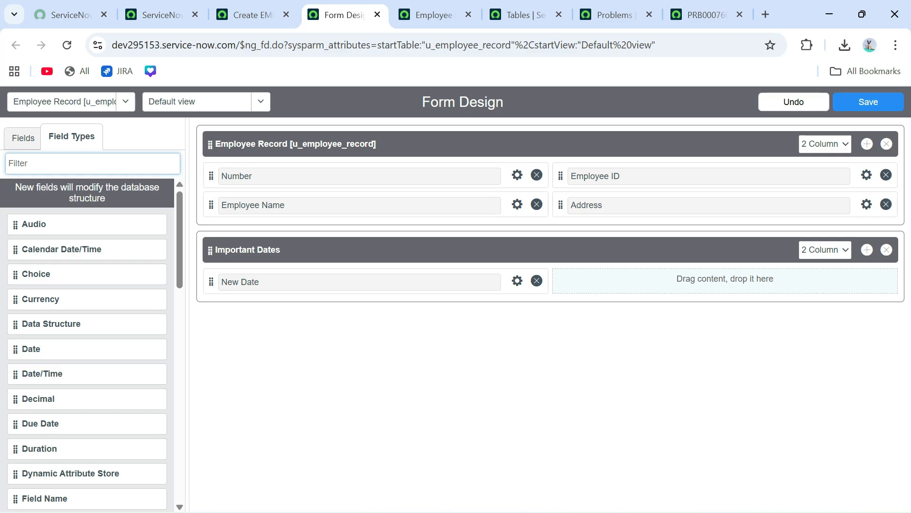
scroll(87, 344, "down", 10)
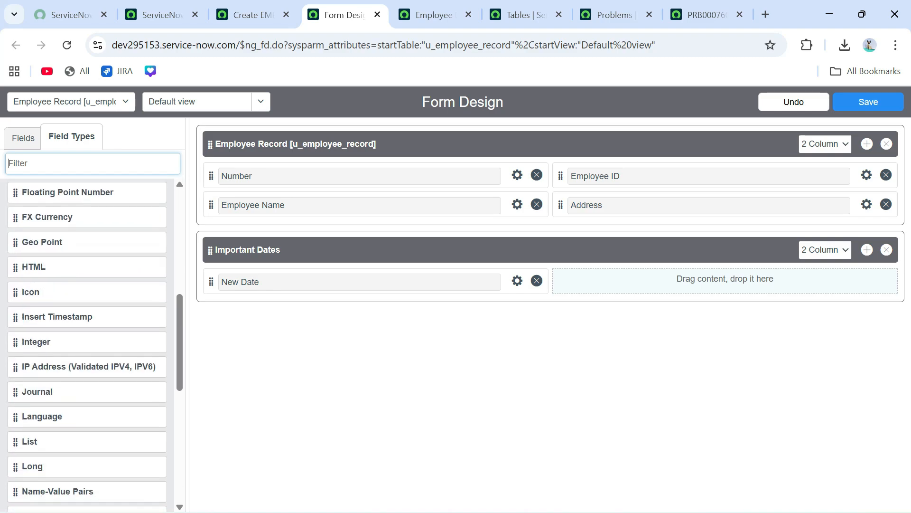
scroll(87, 344, "down", 4)
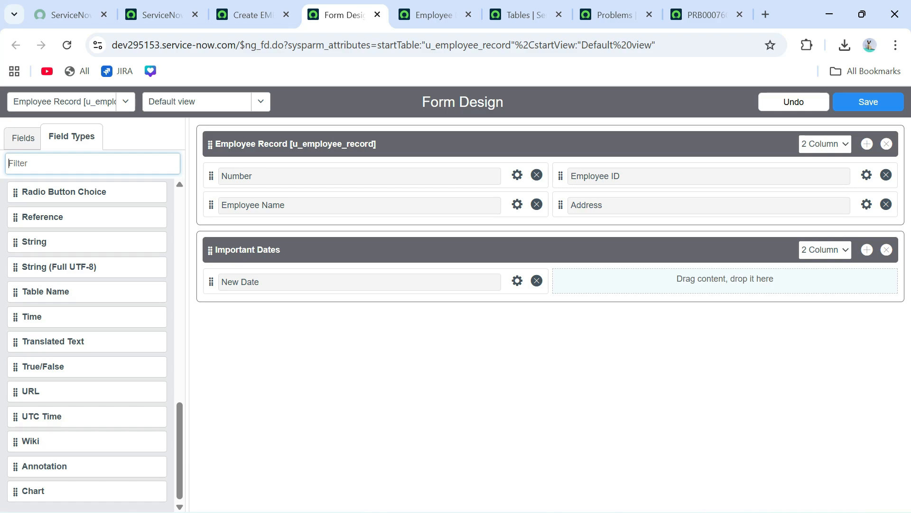
- Label the Date field 'Joining date', name it u_joining_date, make it mandatory, and save
left_click(404, 363)
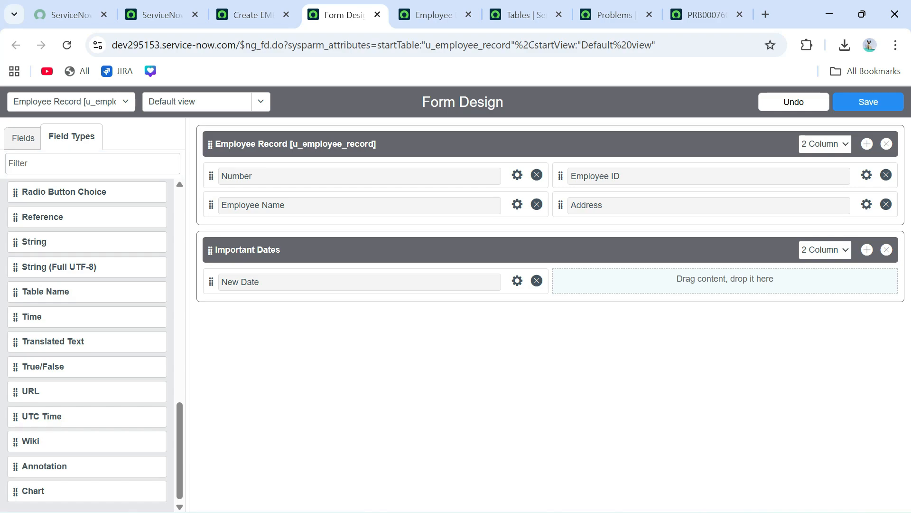
left_click(517, 281)
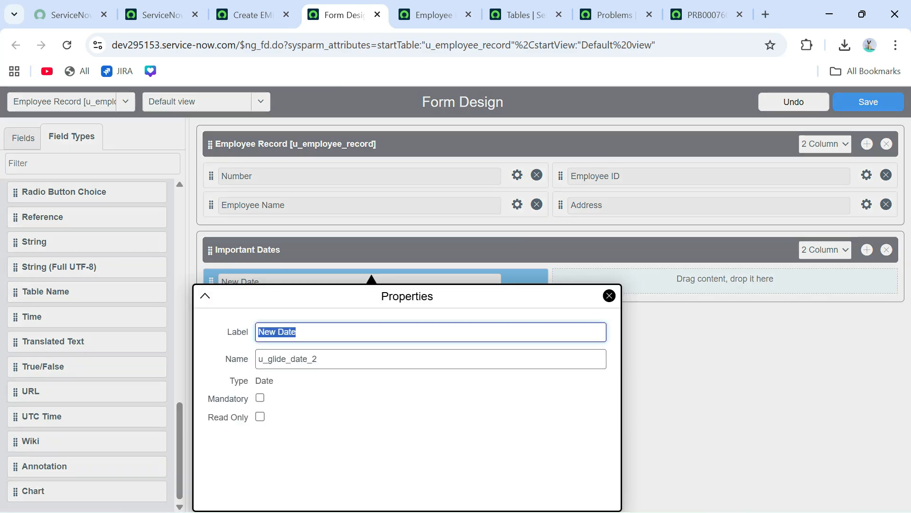
type("Joi")
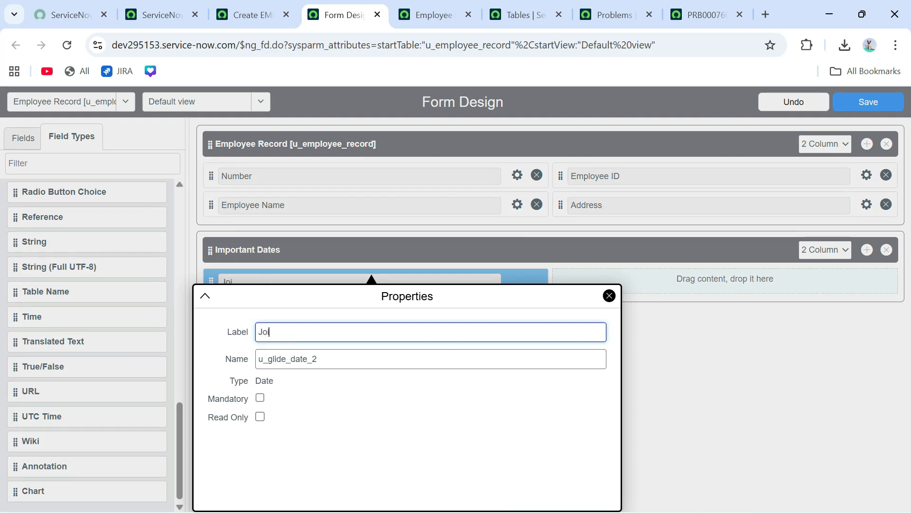
type("ning date")
key("Tab")
type("u_")
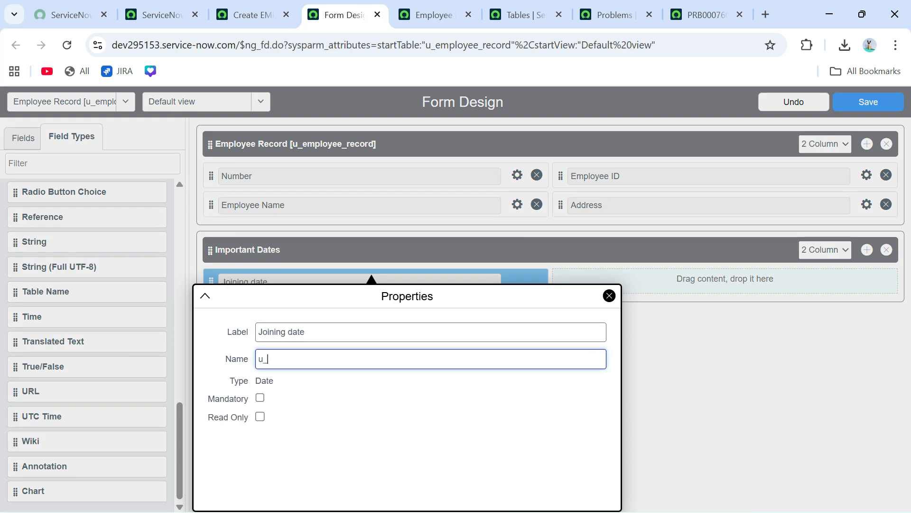
type("joining _date")
left_click(260, 398)
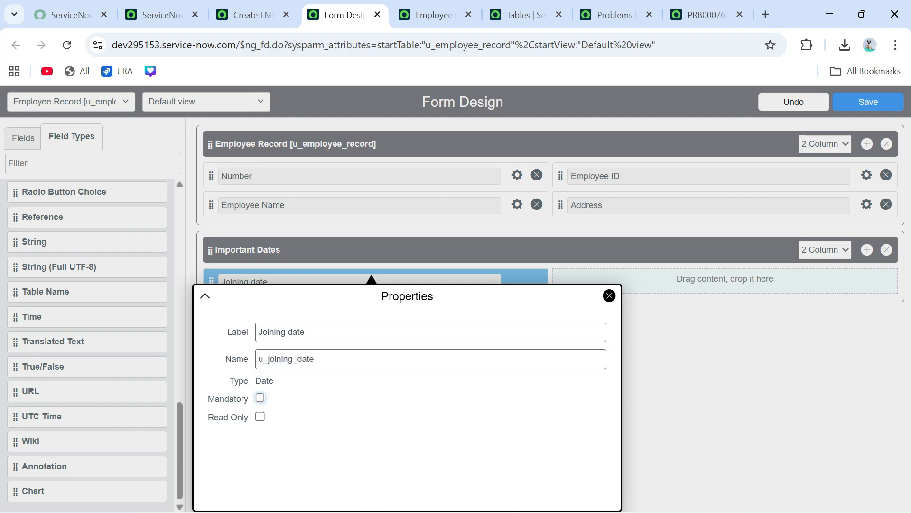
left_click(610, 296)
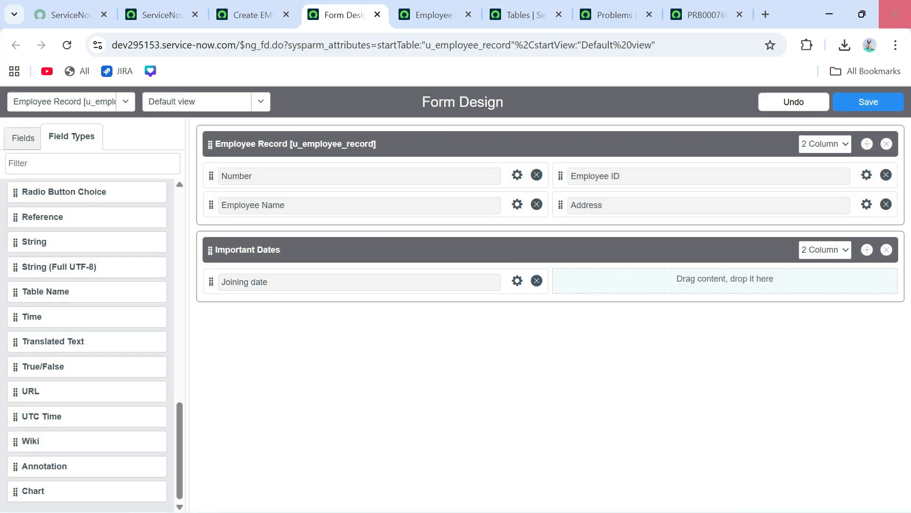
left_click(868, 103)
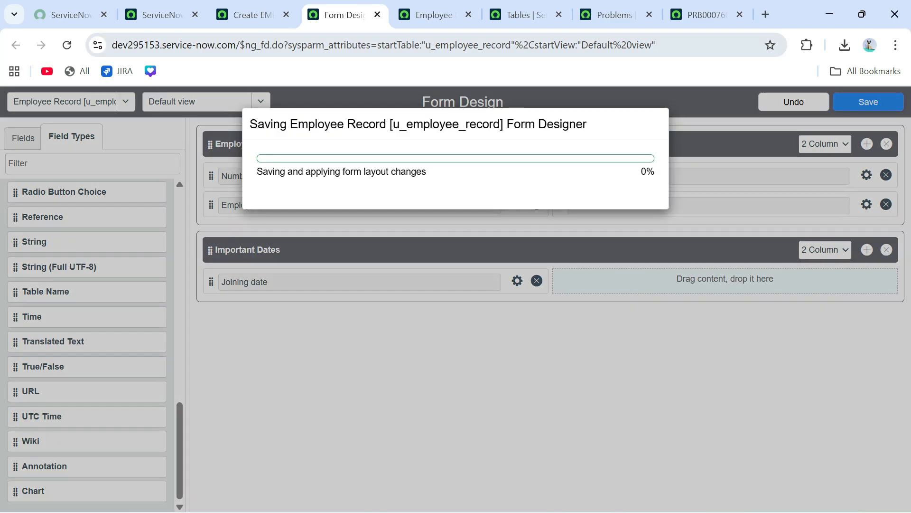
left_click(253, 15)
left_click(67, 45)
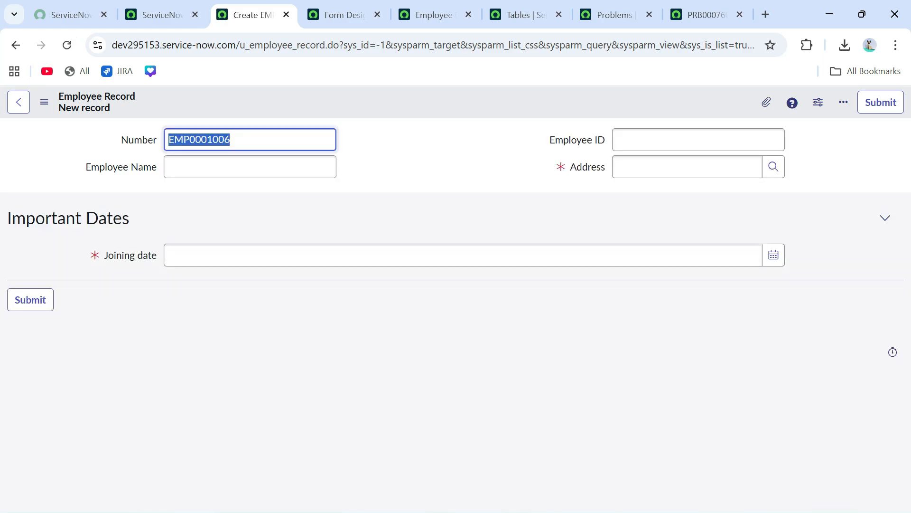
left_click_drag(131, 219, 7, 219)
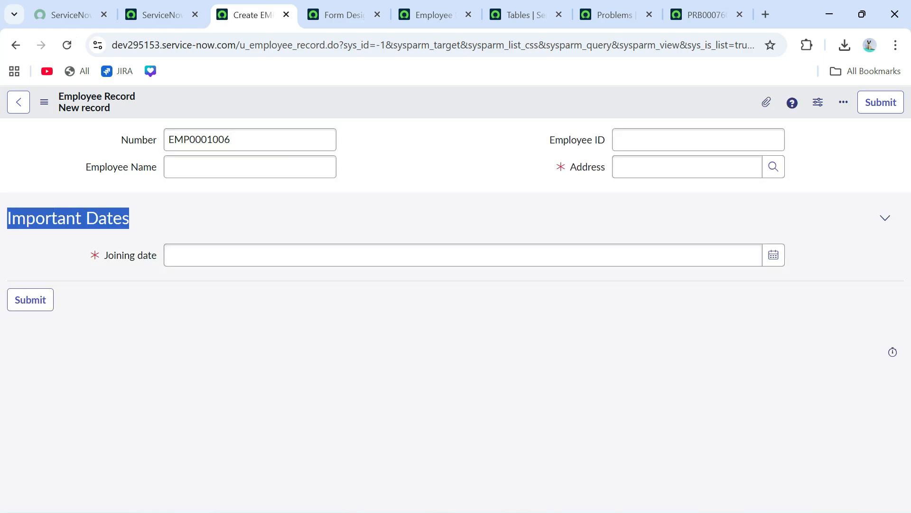
left_click(100, 233)
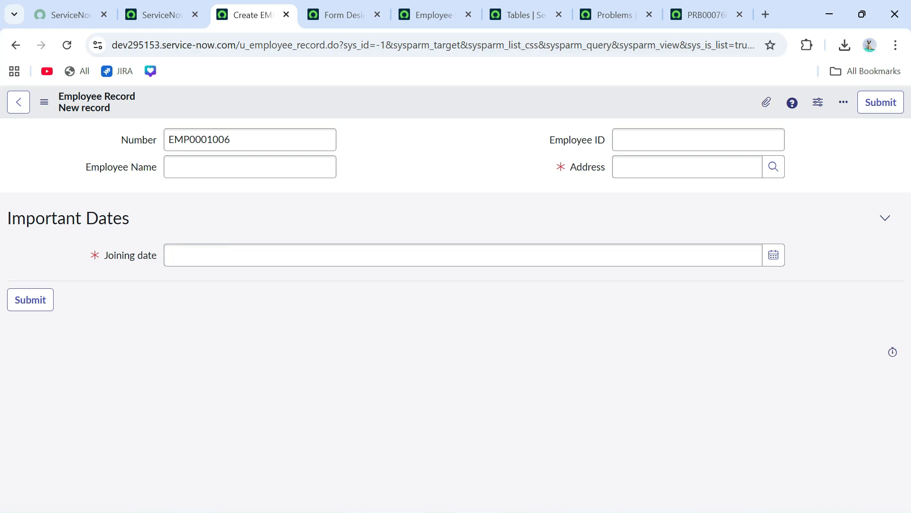
left_click(345, 14)
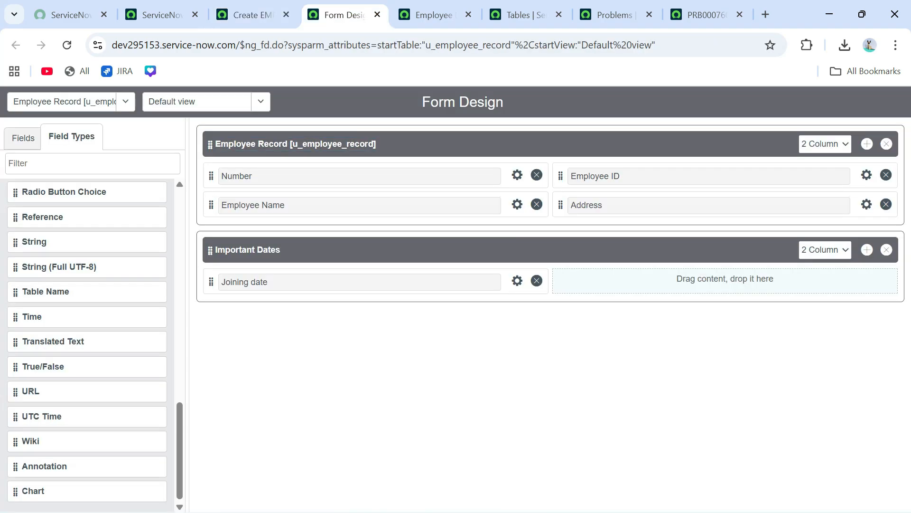
- Open the Create EMP record's form in Form Builder via Configure and start adding a table field
left_click(253, 15)
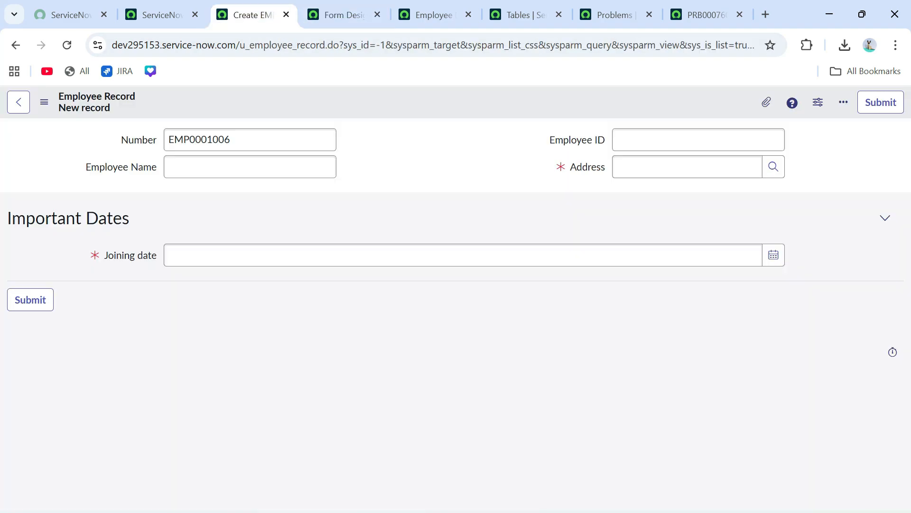
right_click(393, 97)
mouse_move(429, 123)
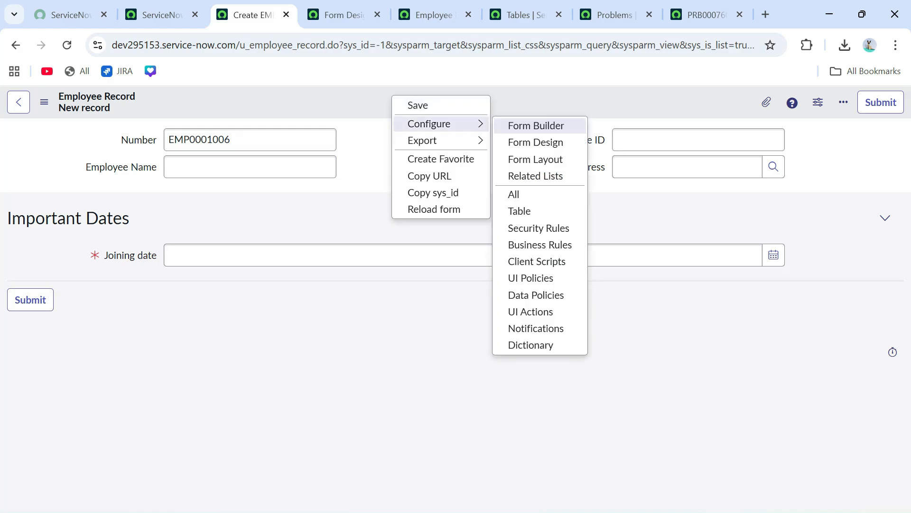
left_click(536, 126)
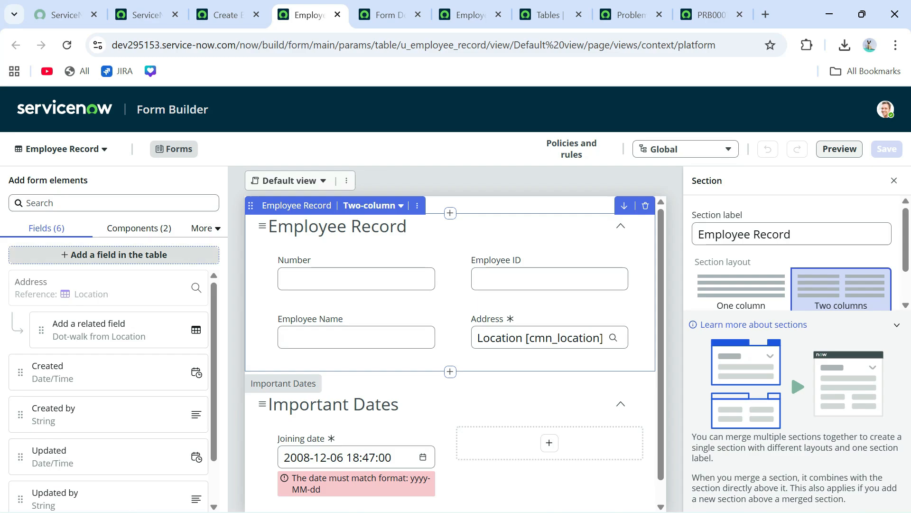
left_click(114, 254)
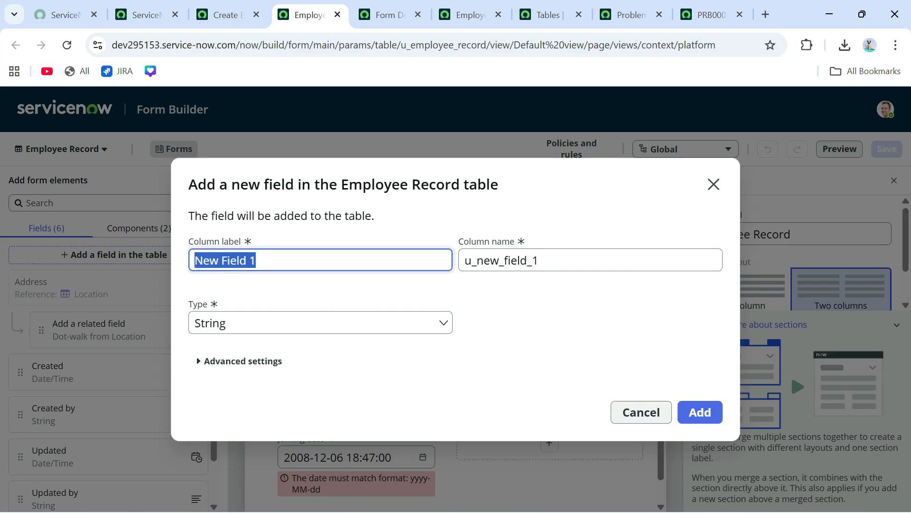
- Create an 'Employee Department' field of type Reference pointing to the Department table
key("BackSpace")
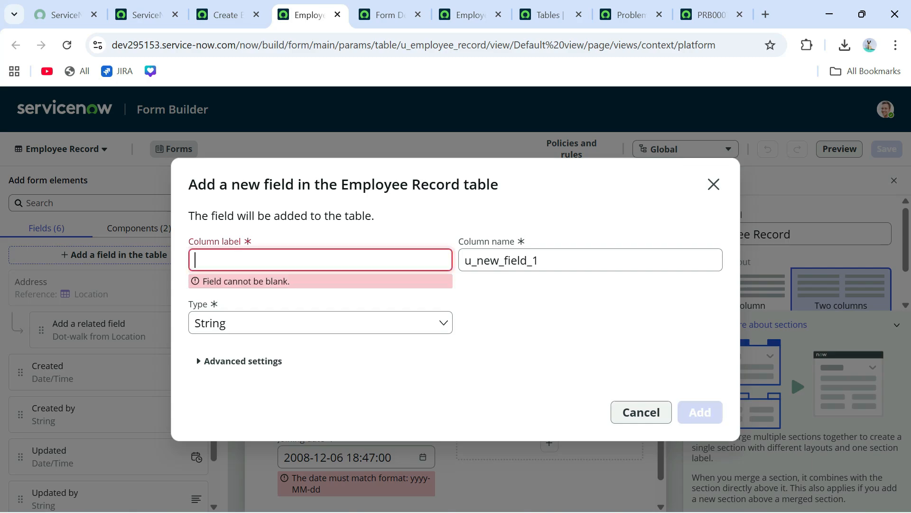
type("Employee De")
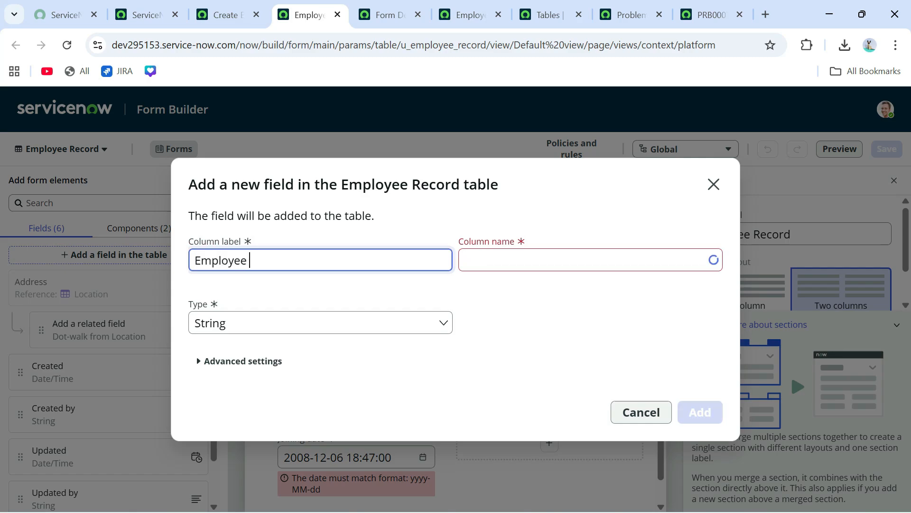
type("partment")
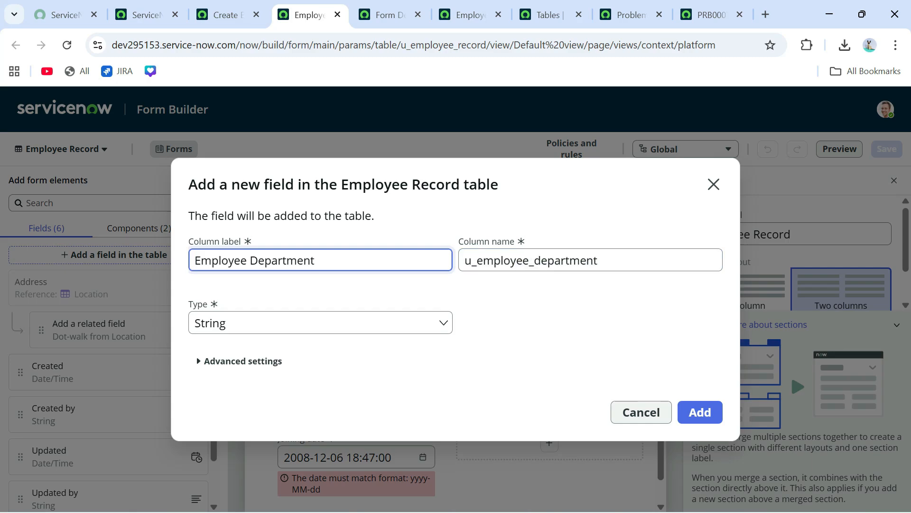
left_click(320, 323)
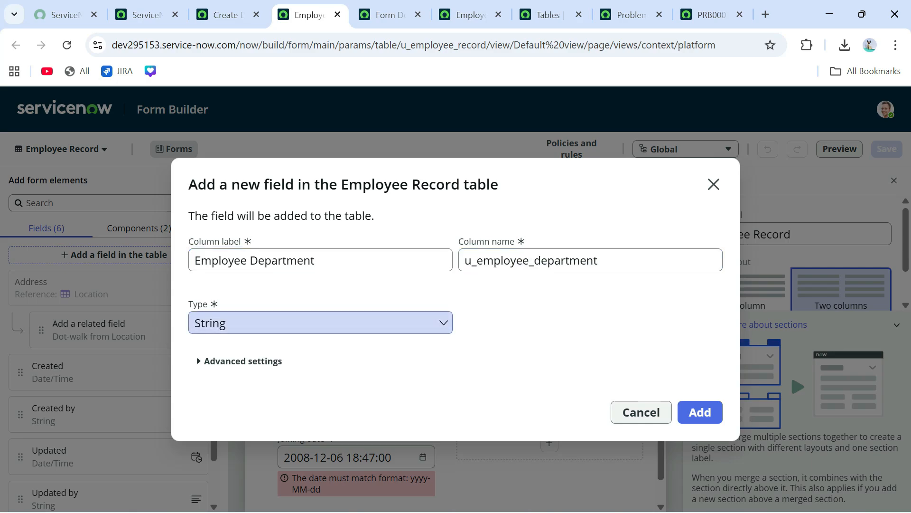
type("re")
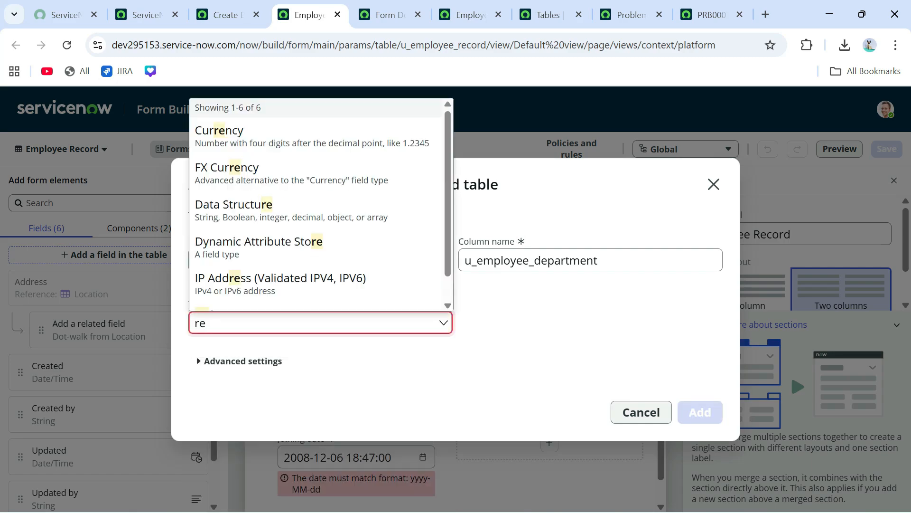
type("fer")
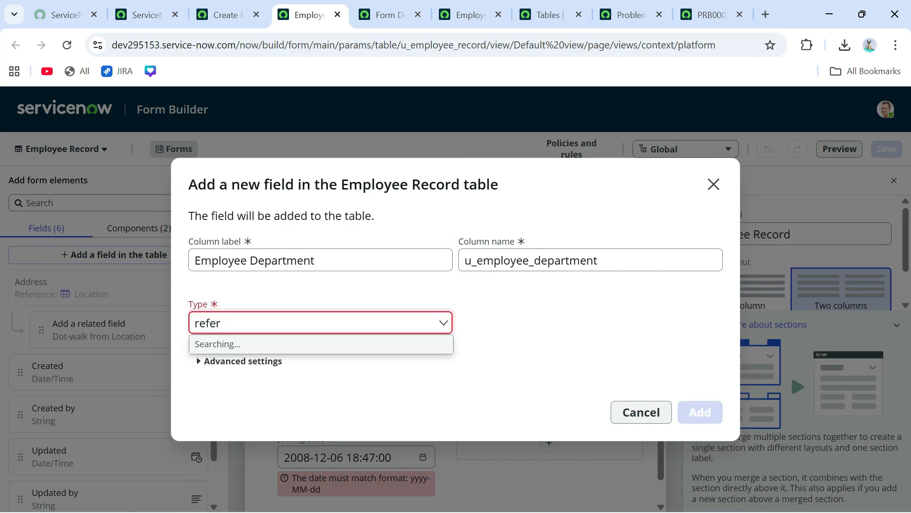
key("Down")
key("Return")
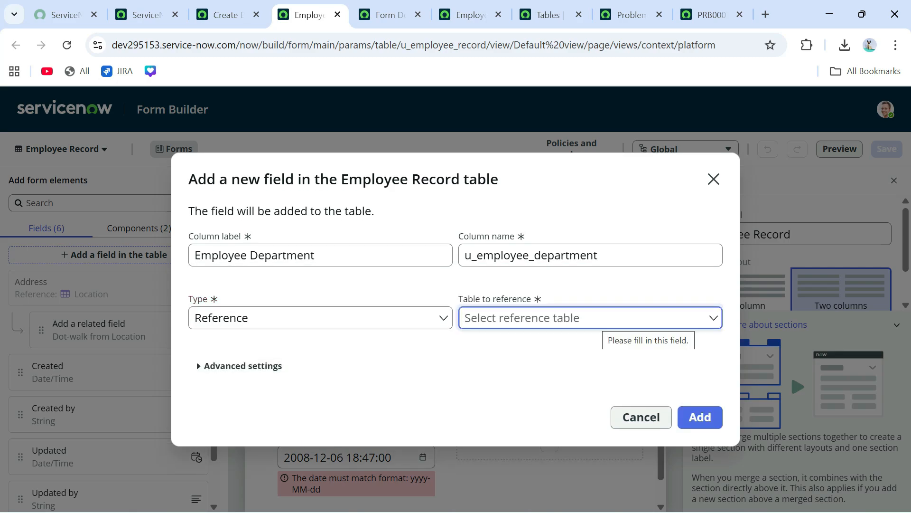
type("cmn_dep")
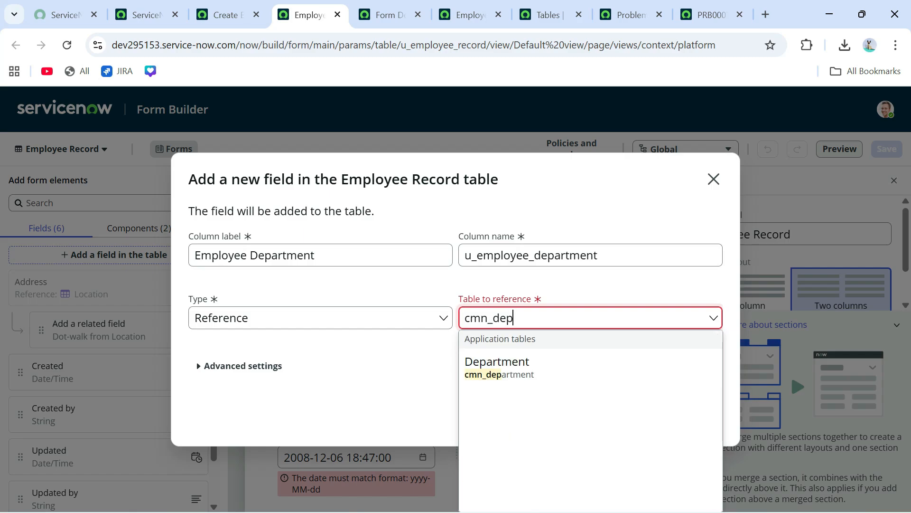
key("Down")
key("Return")
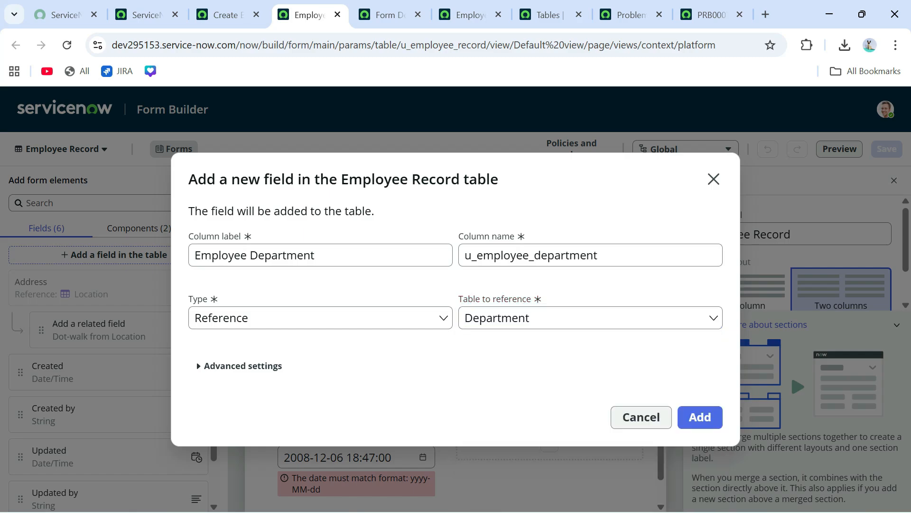
key("Return")
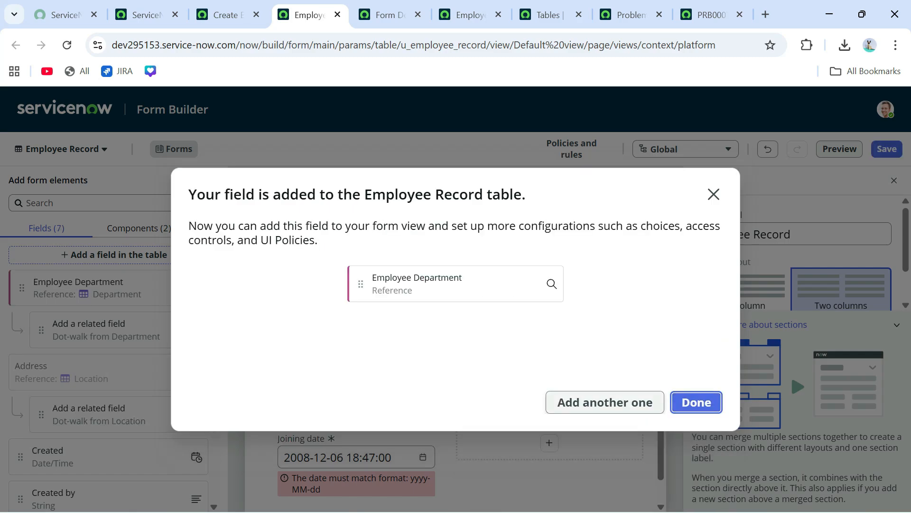
key("Return")
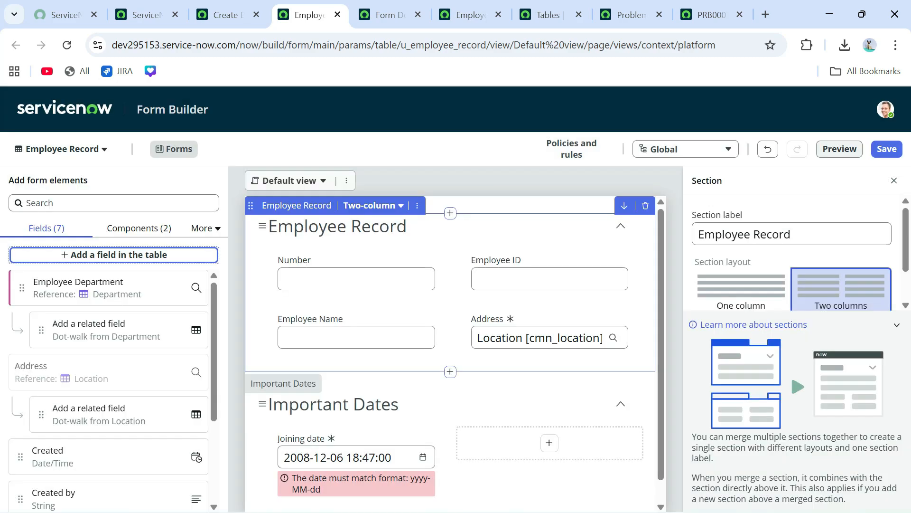
- Drop Employee Department beside Joining date in Important Dates, check its UI policies, and save
scroll(455, 351, "down", 1)
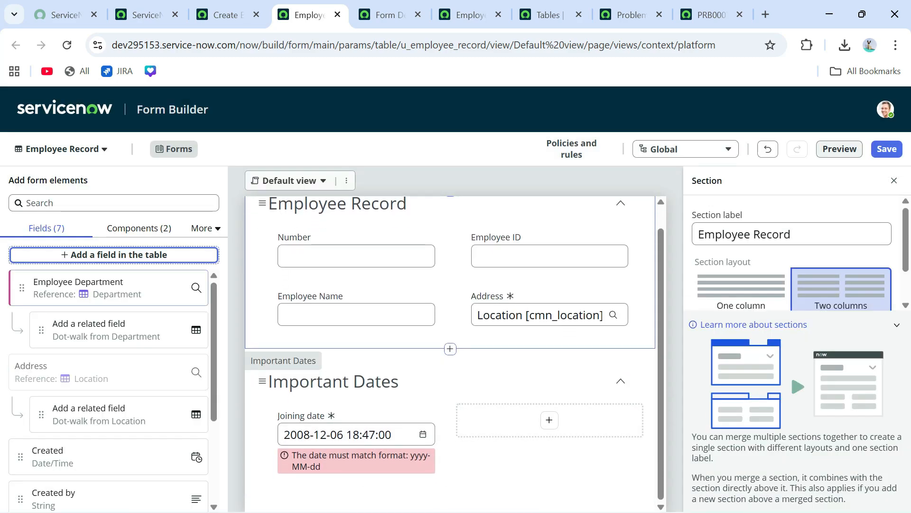
left_click_drag(196, 287, 659, 426)
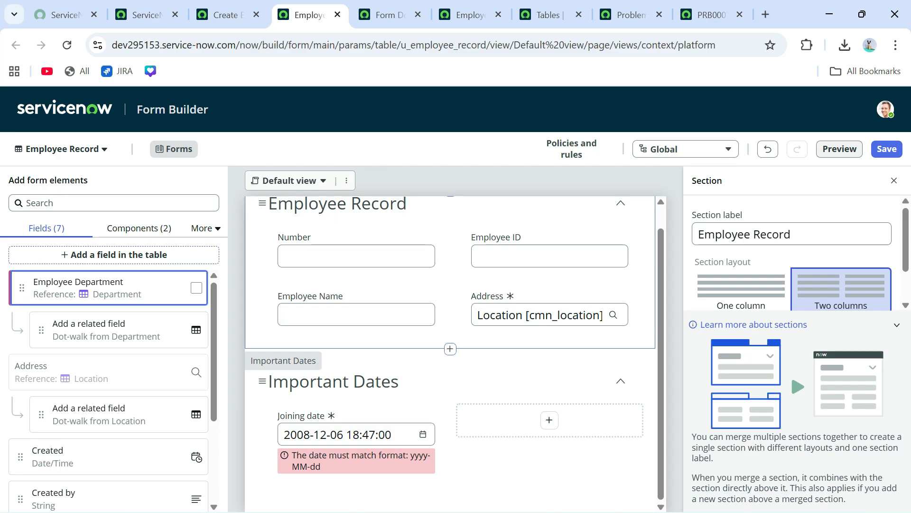
left_click_drag(22, 287, 553, 428)
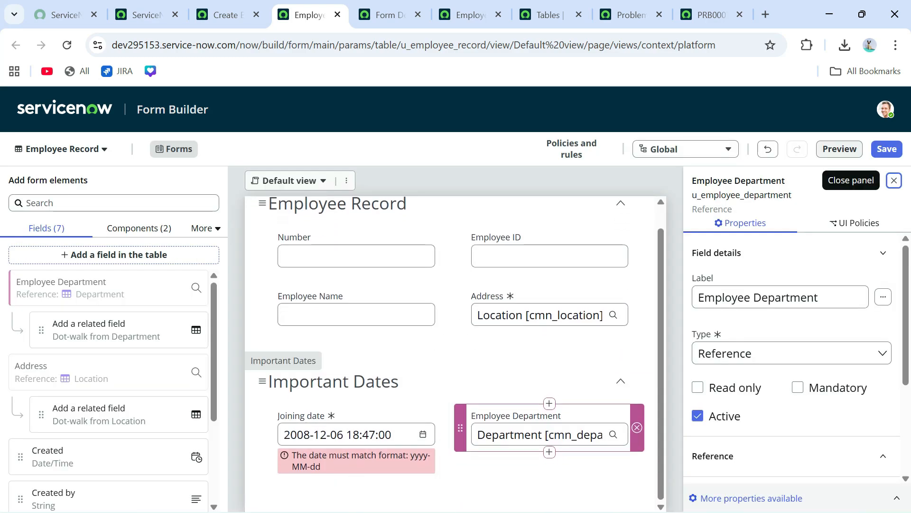
scroll(780, 304, "down", 3)
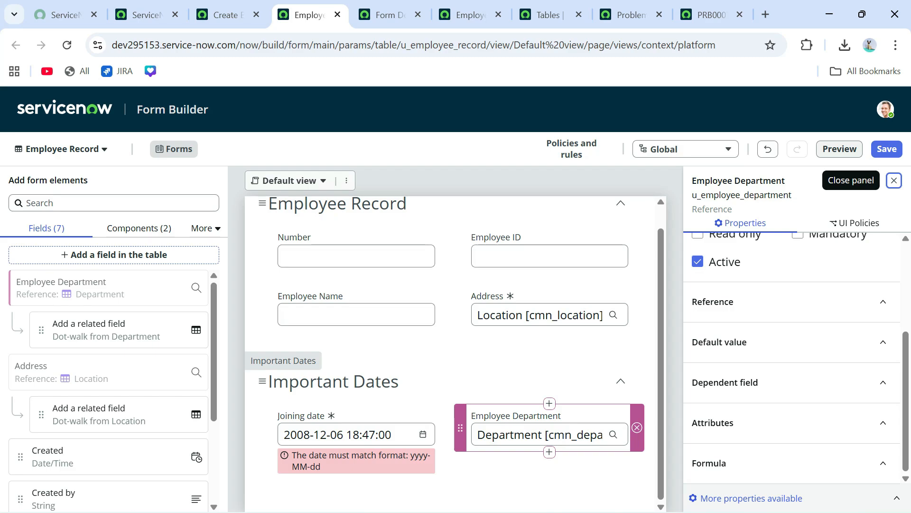
scroll(797, 358, "up", 3)
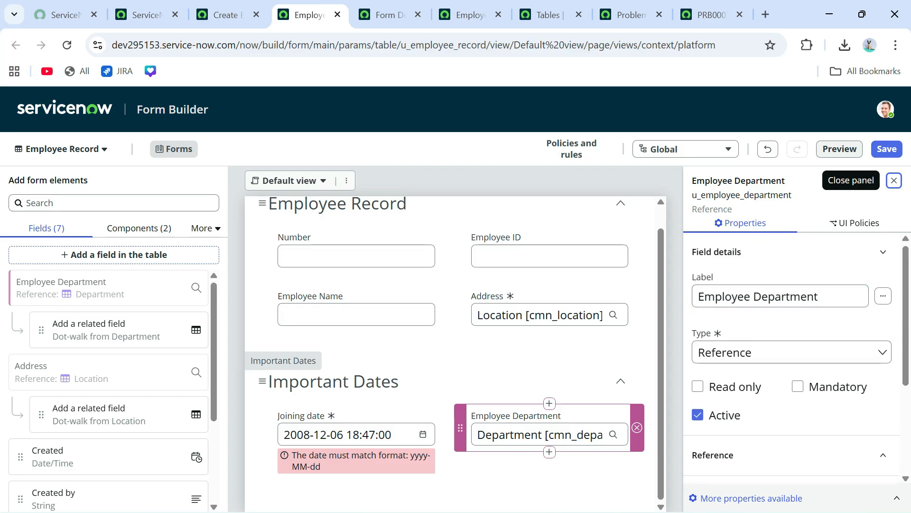
scroll(797, 358, "down", 3)
scroll(797, 358, "up", 3)
left_click(855, 223)
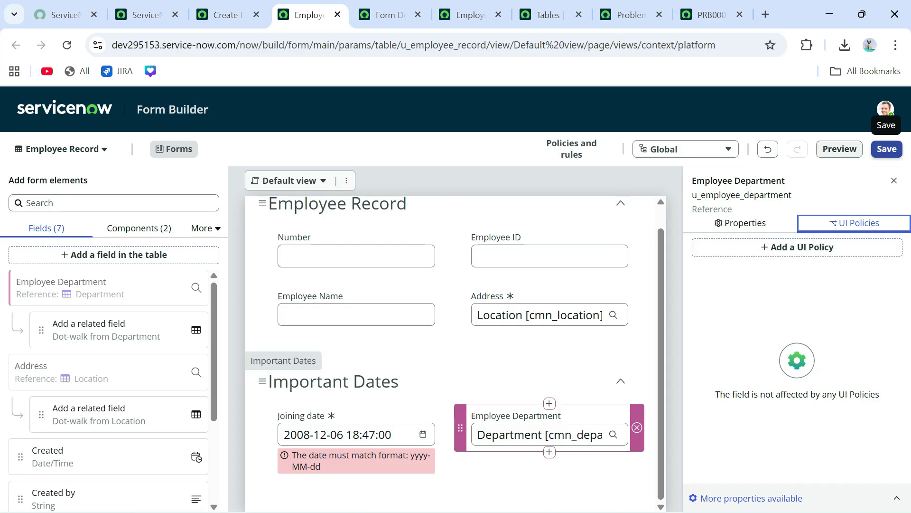
left_click(886, 149)
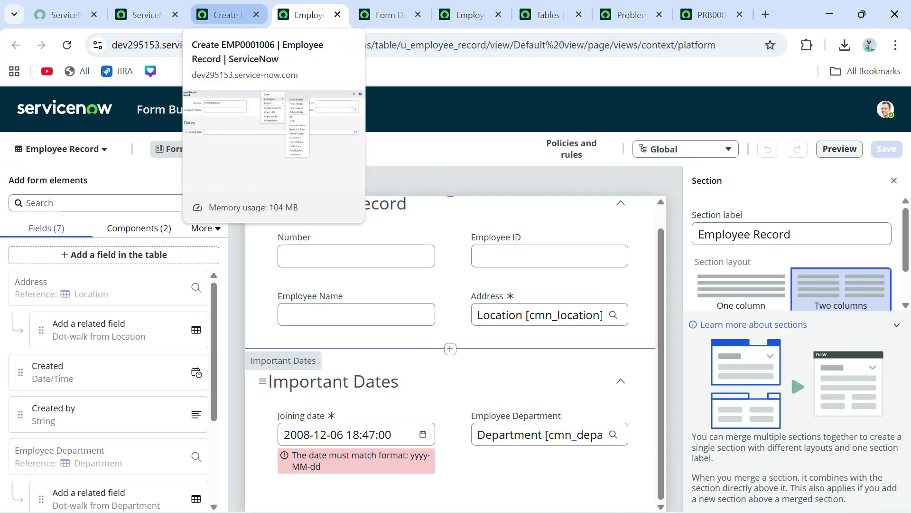
- Reload the new employee record form and set Employee Department to Customer Support
left_click(225, 14)
left_click(67, 45)
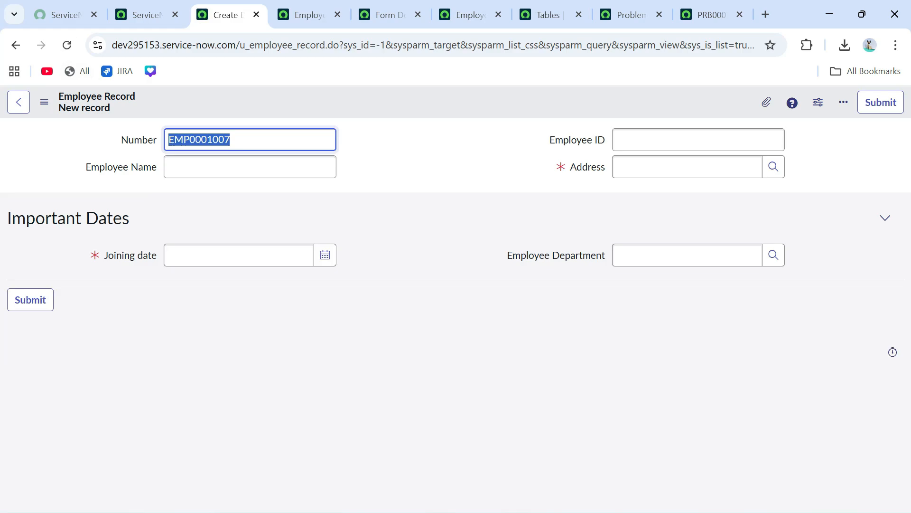
left_click(773, 255)
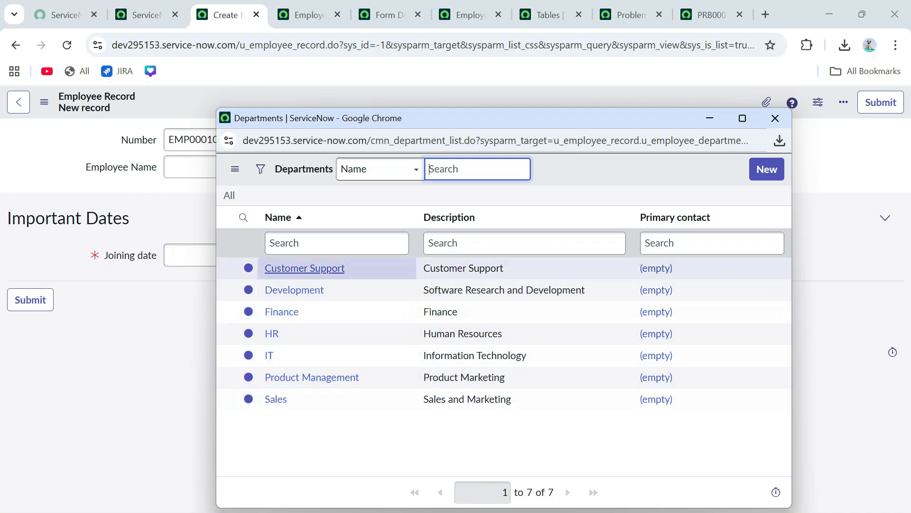
left_click(305, 269)
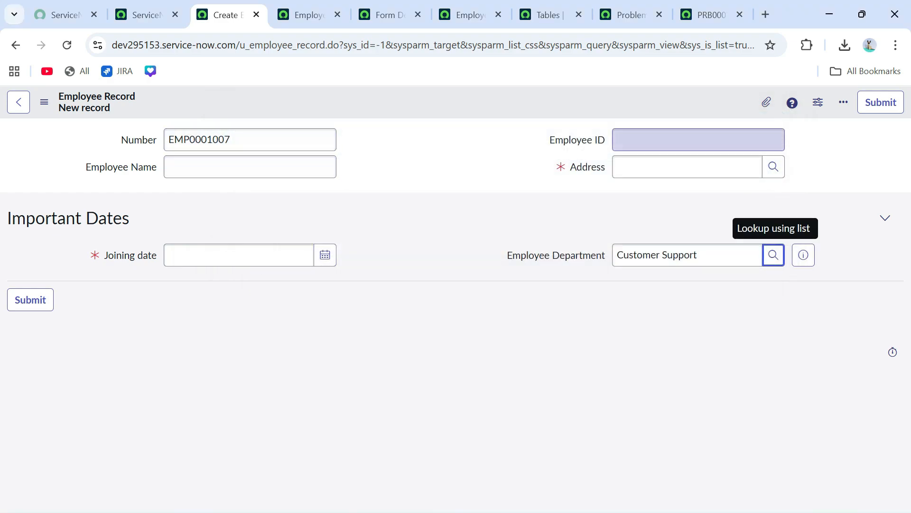
left_click(251, 167)
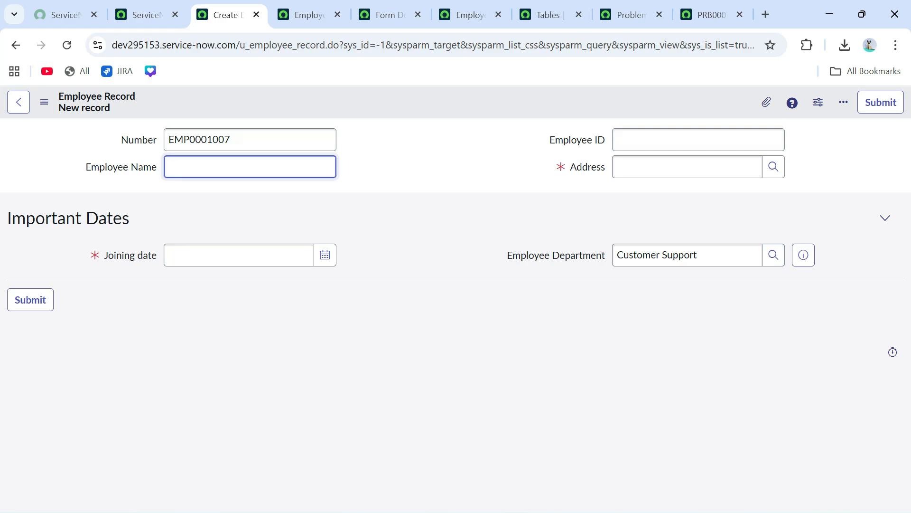
key("Tab")
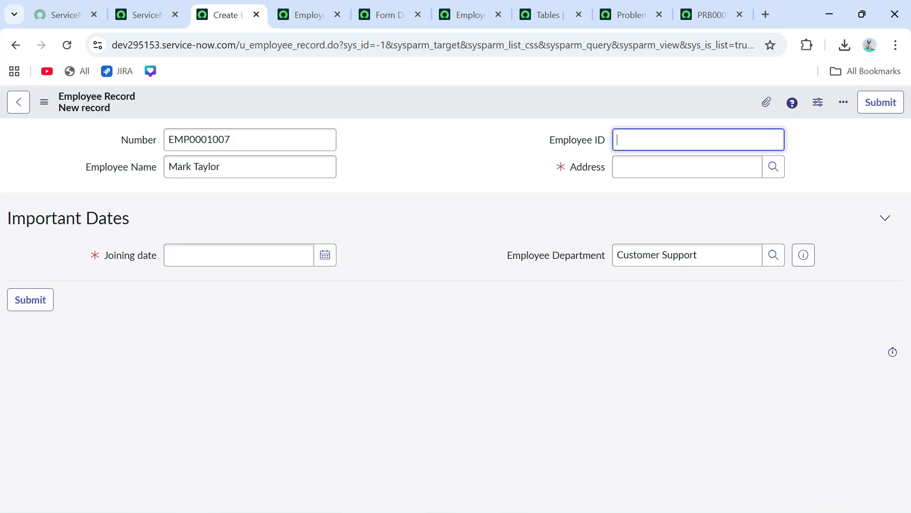
type("20012")
key("BackSpace")
type("25")
key("Tab")
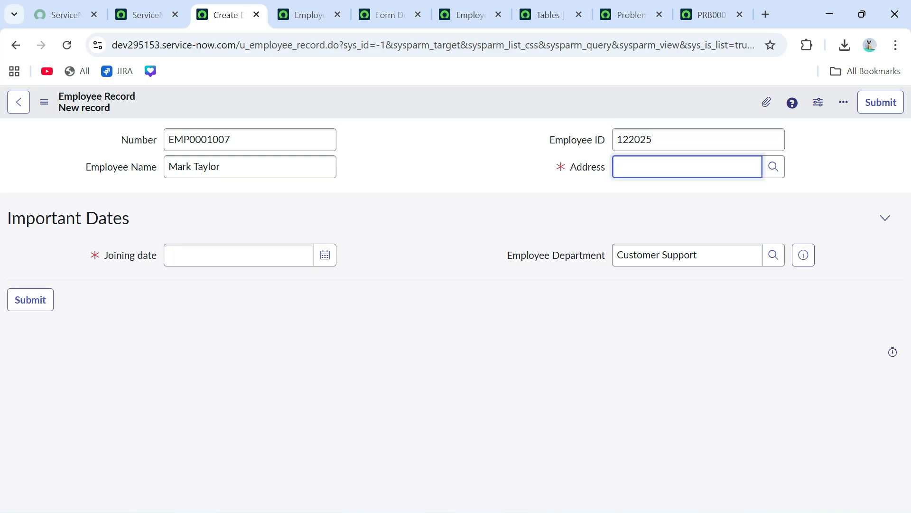
left_click(774, 166)
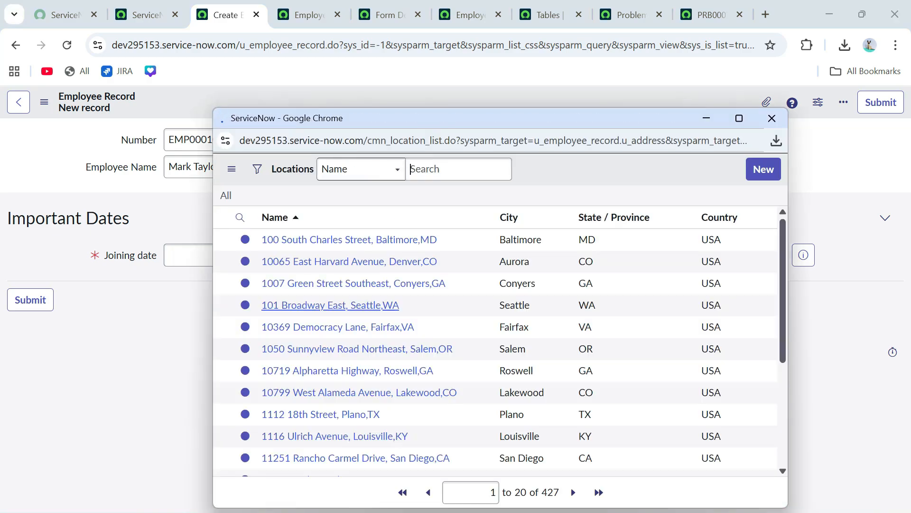
scroll(332, 375, "down", 4)
left_click(304, 383)
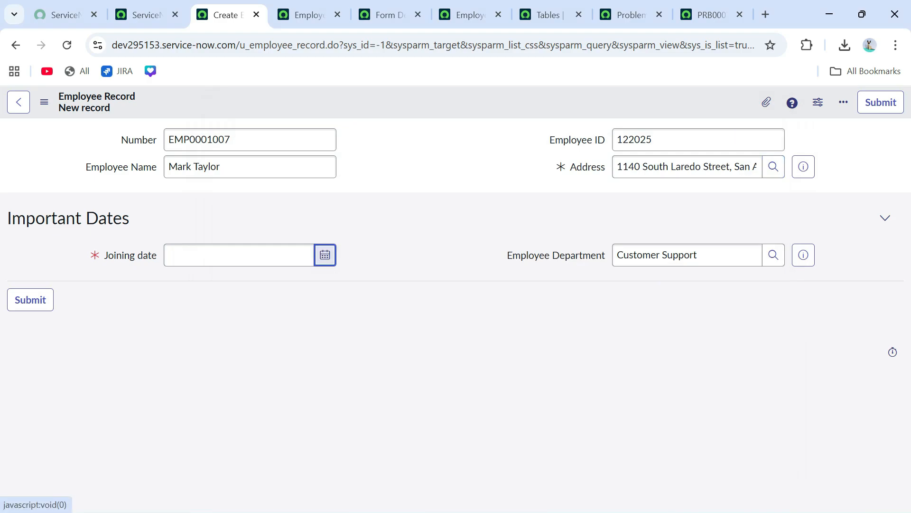
left_click(325, 255)
left_click(252, 313)
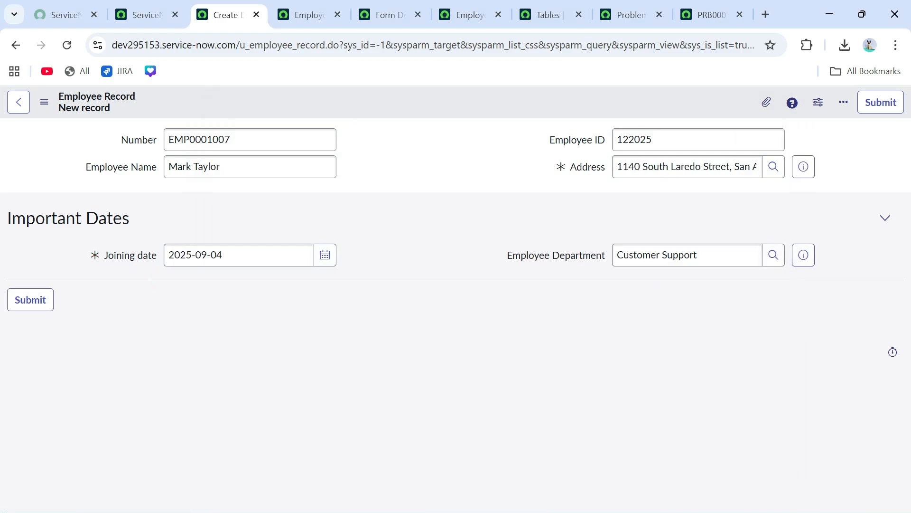
right_click(420, 104)
left_click(445, 112)
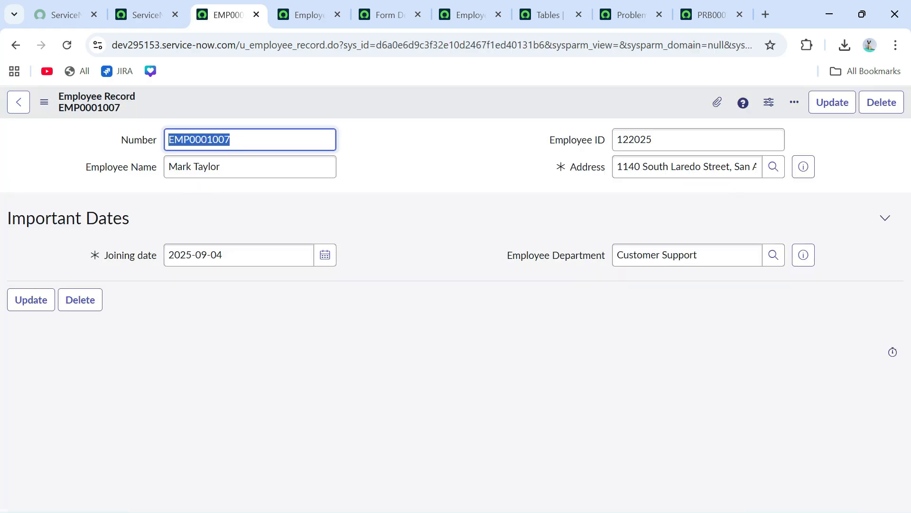
- Copy the table name from the address bar and enter it with .LIST in the navigator
double_click(303, 45)
key("ctrl+c")
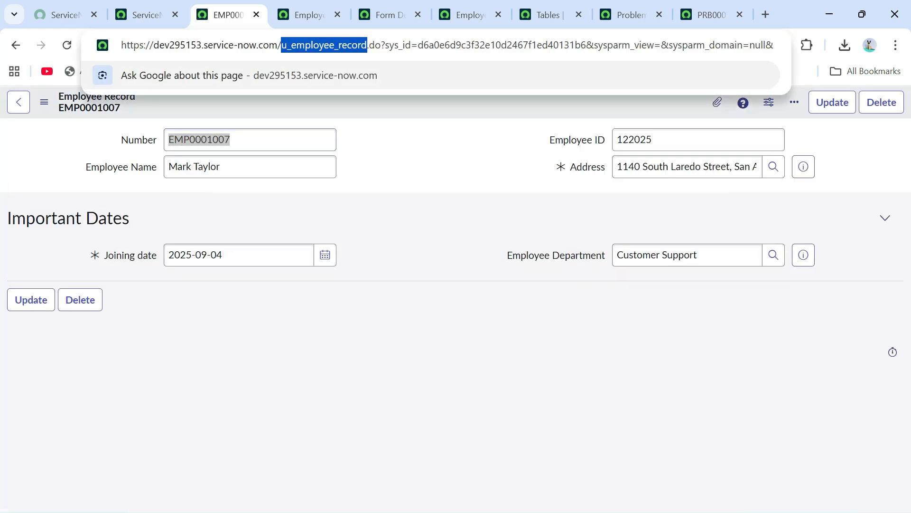
left_click(404, 190)
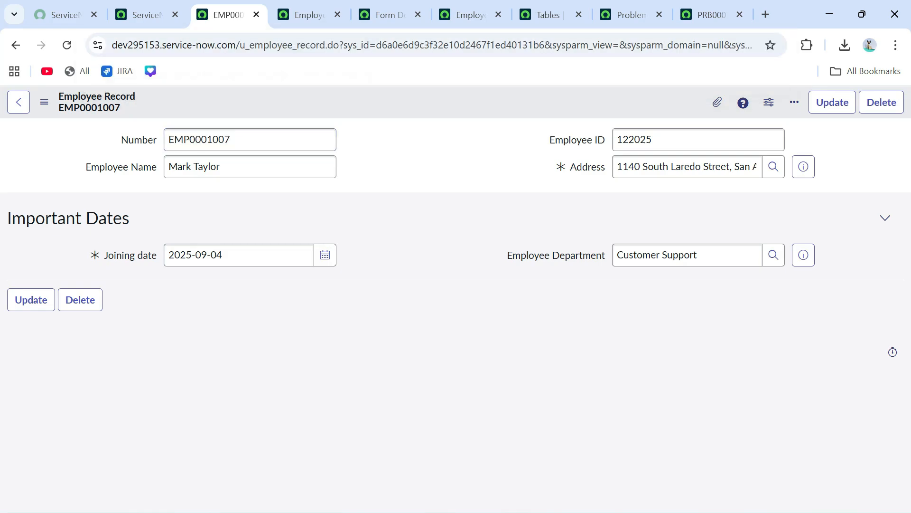
left_click(147, 15)
key("ctrl+v")
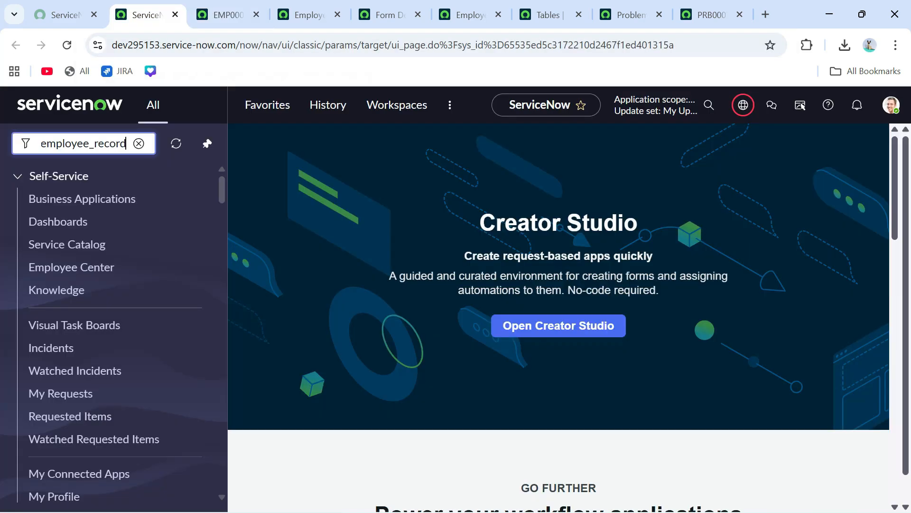
type(".LIST")
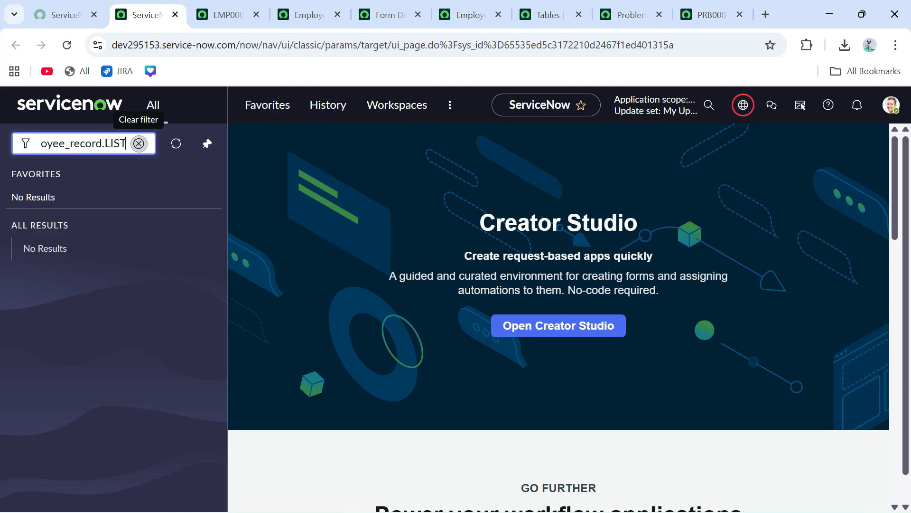
- Open the Employee Records list with u_employee_record.LIST, showing record EMP0001007
key("Return")
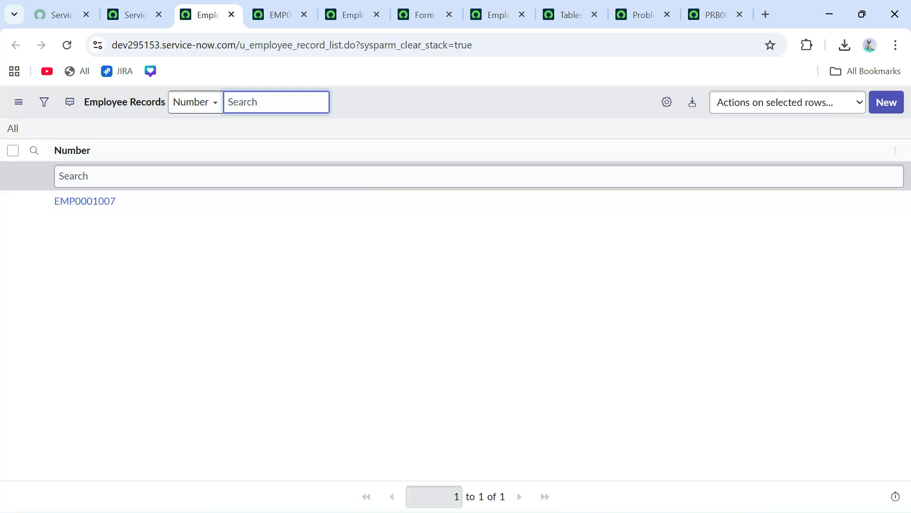
left_click(667, 102)
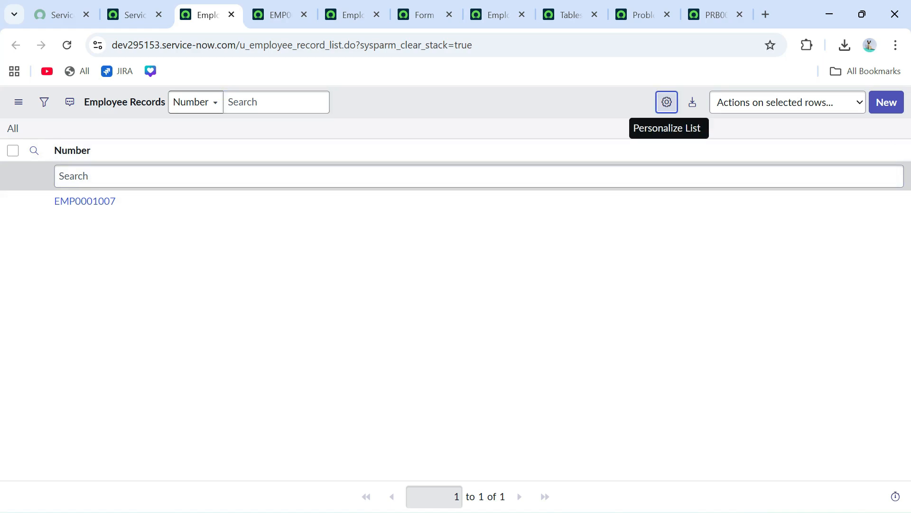
- Add Address, Employee Department, Employee ID, Employee Name and Joining date as list columns
left_click(332, 290)
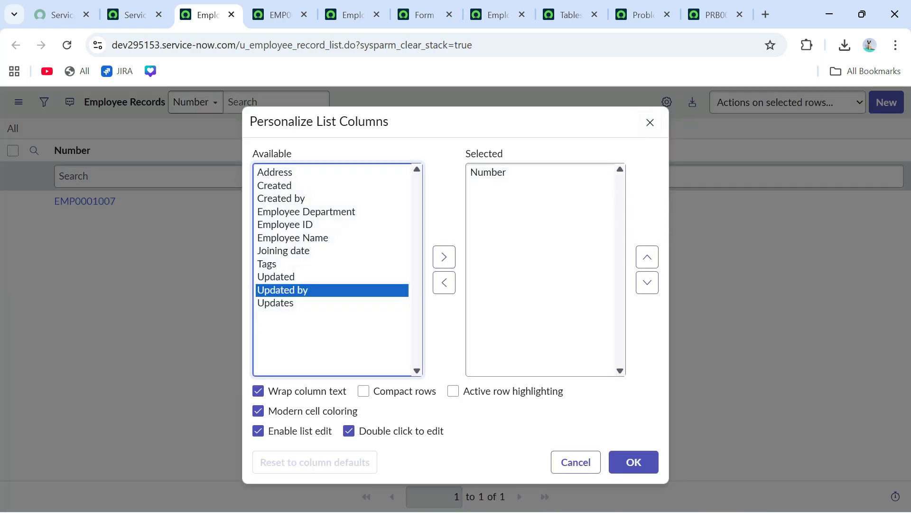
left_click(332, 172)
left_click(306, 211, "ctrl")
left_click(306, 225, "ctrl")
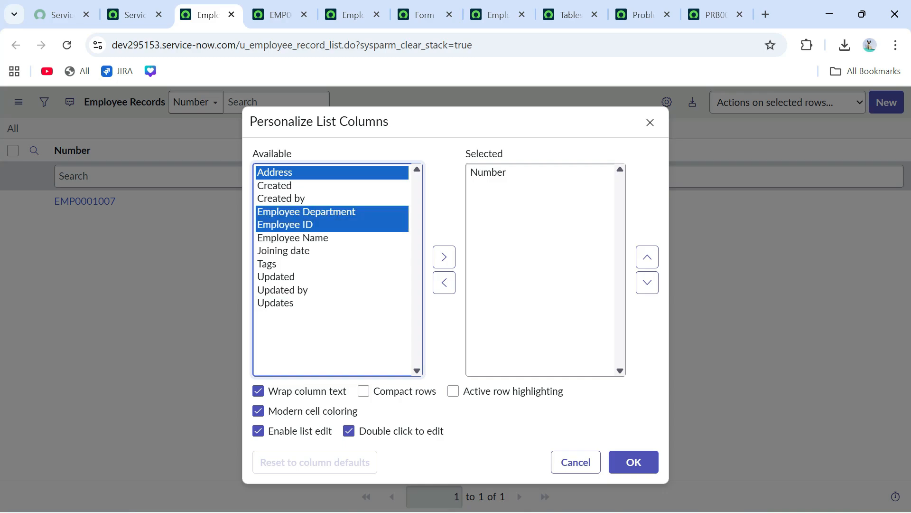
left_click(306, 238, "ctrl")
left_click(306, 251, "ctrl")
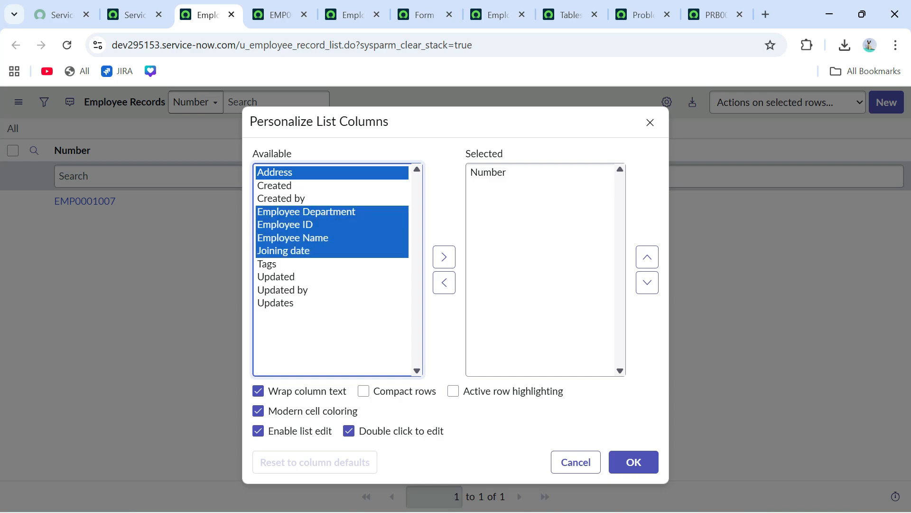
left_click(444, 257)
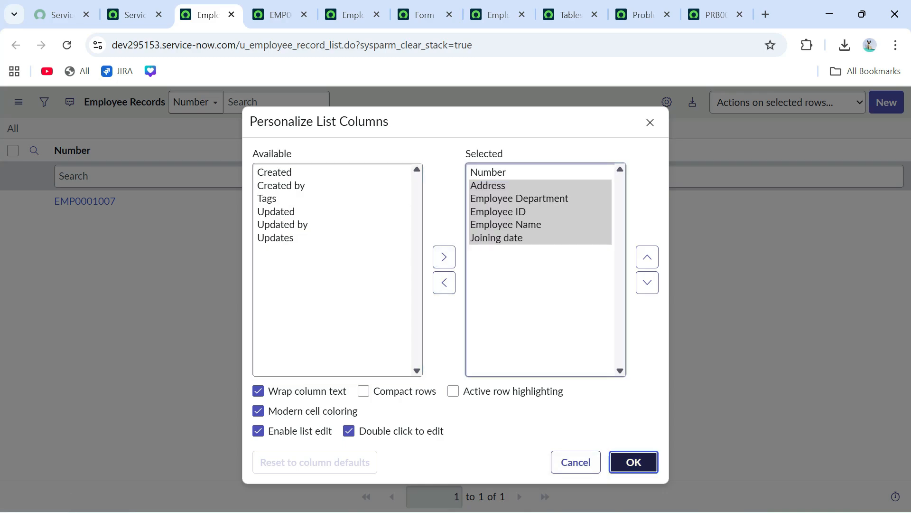
left_click(634, 462)
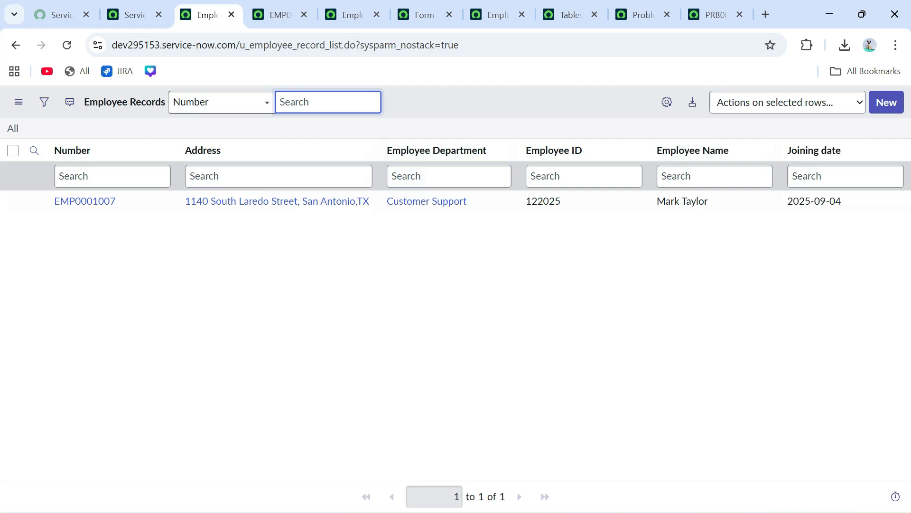
- Switch to the saved EMP0001007 record (ID 122025, Customer Support, joined 2025-09-04)
left_click(278, 15)
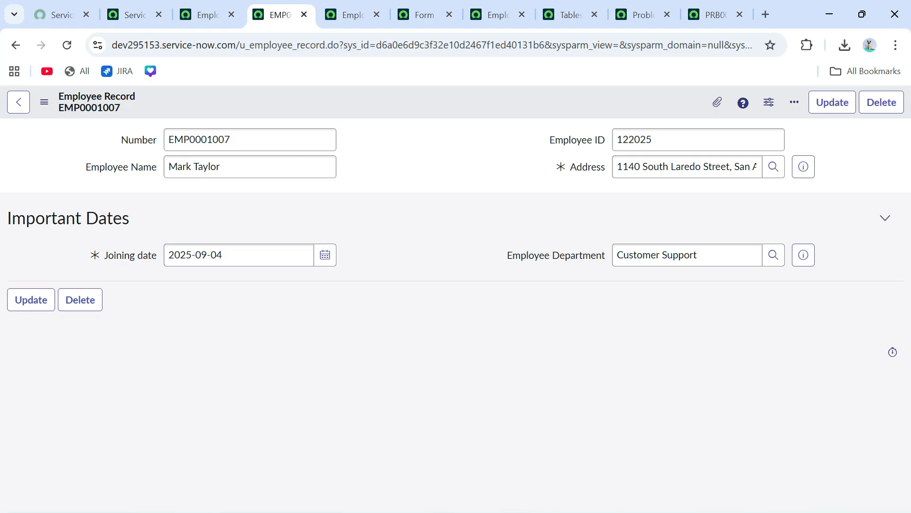
key("ctrl+9")
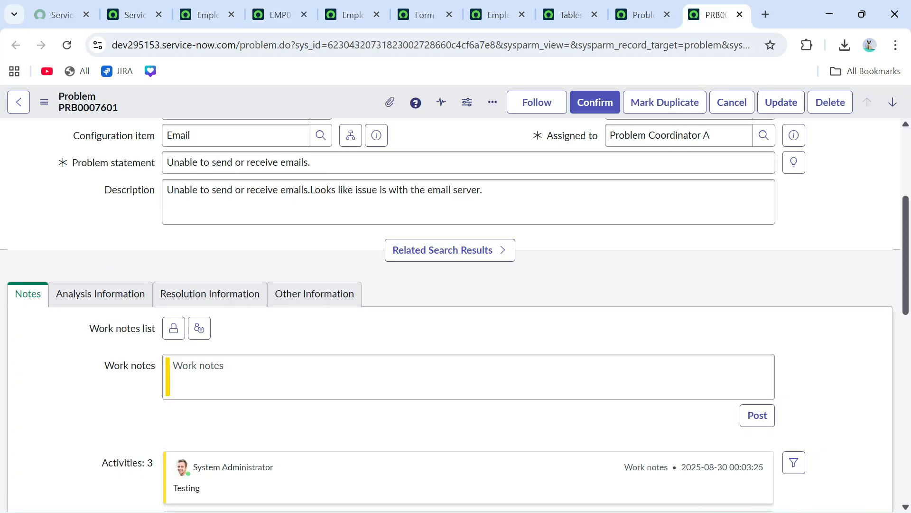
scroll(450, 313, "up", 4)
left_click(691, 241)
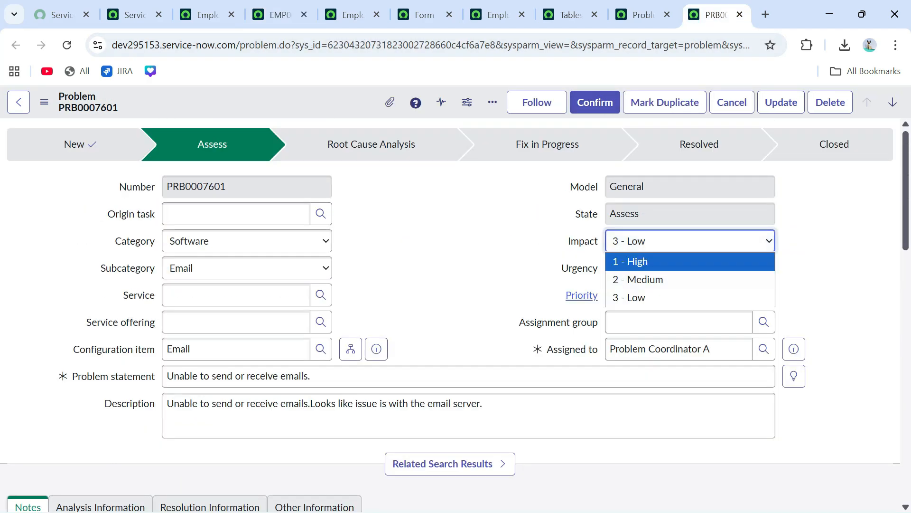
left_click(455, 275)
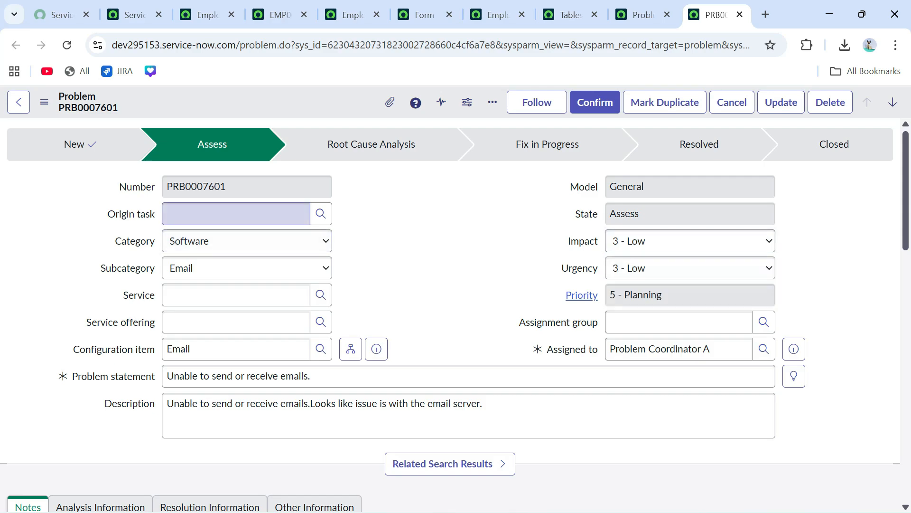
left_click(236, 214)
left_click(247, 241)
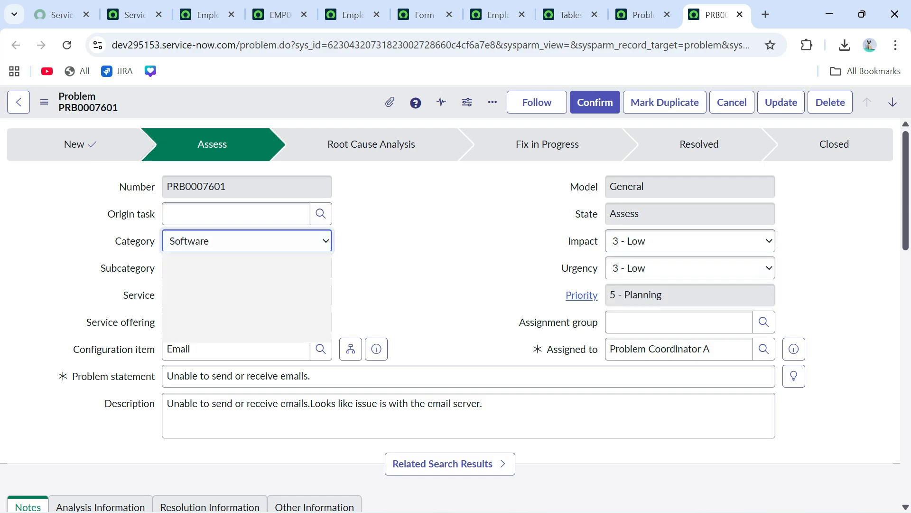
left_click(247, 241)
left_click(247, 268)
left_click(247, 268)
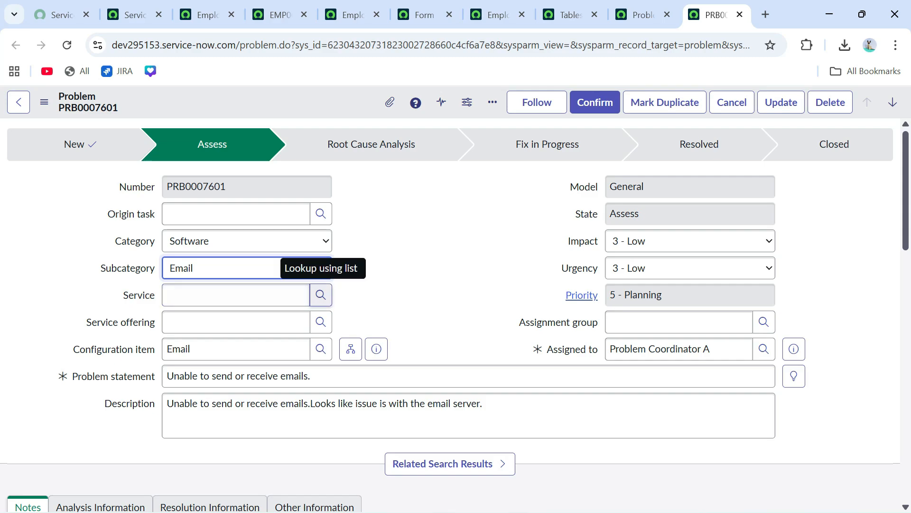
left_click(321, 295)
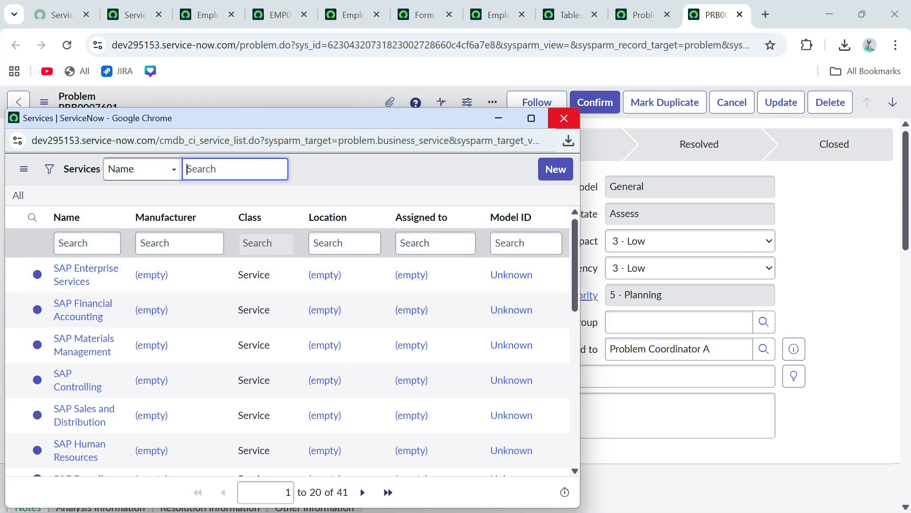
left_click(564, 118)
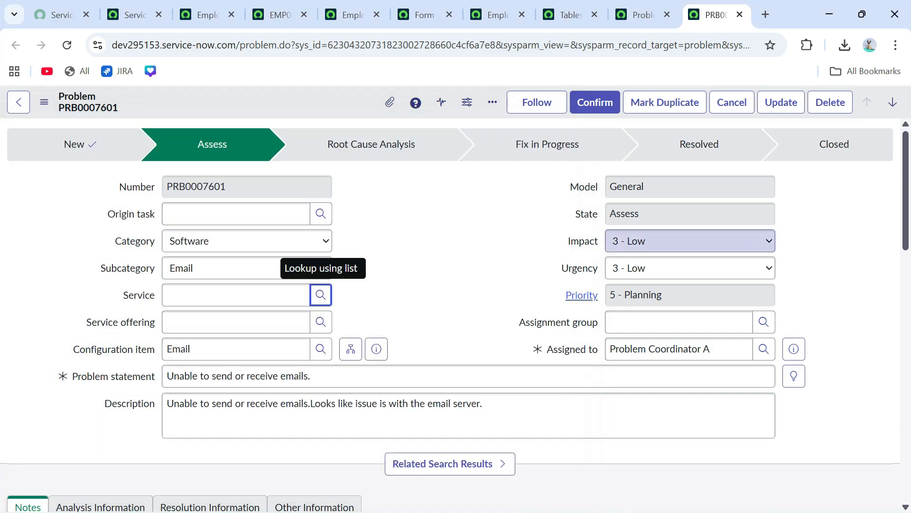
left_click(246, 187)
double_click(204, 186)
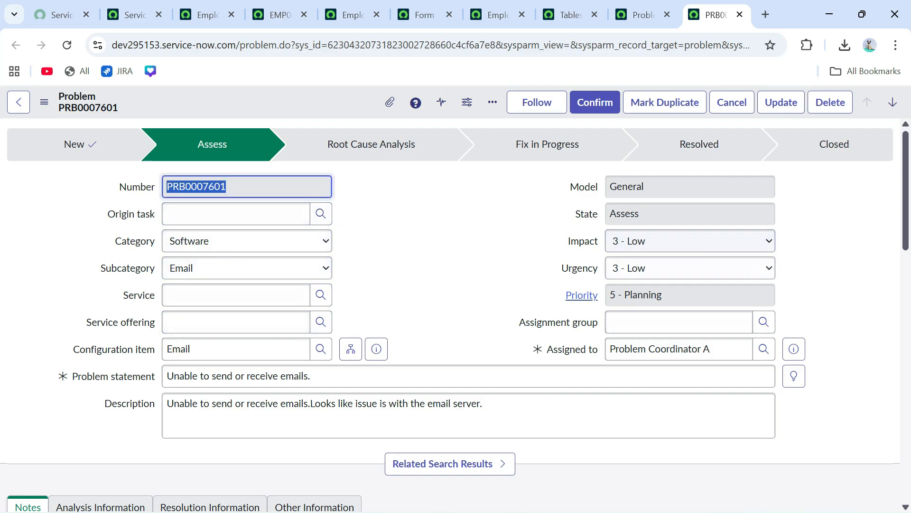
triple_click(266, 376)
left_click(247, 268)
scroll(247, 268, "down", 6)
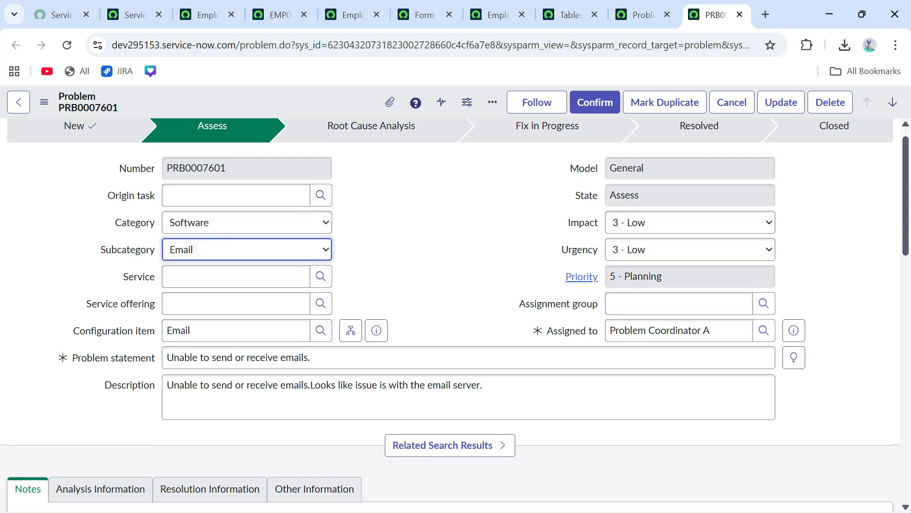
scroll(247, 213, "up", 3)
scroll(101, 287, "down", 5)
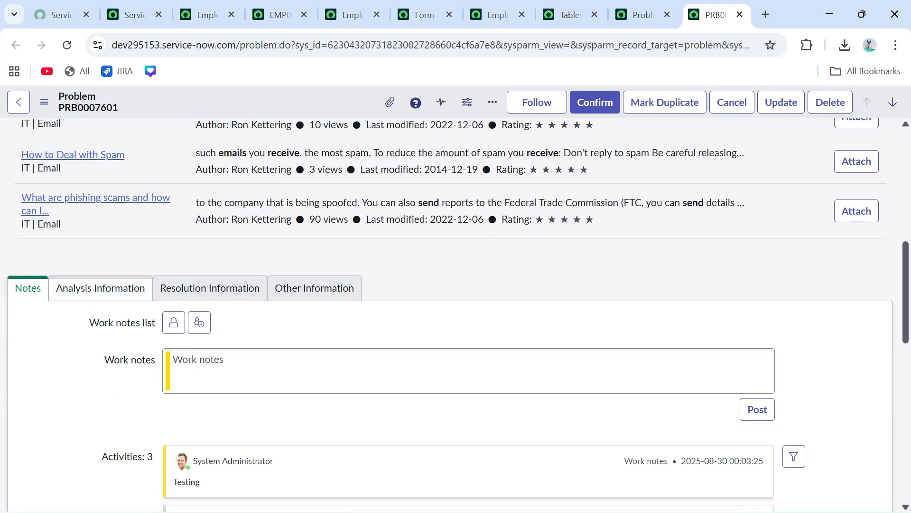
- Review the problem's Analysis and Resolution details
left_click(102, 287)
scroll(101, 287, "down", 3)
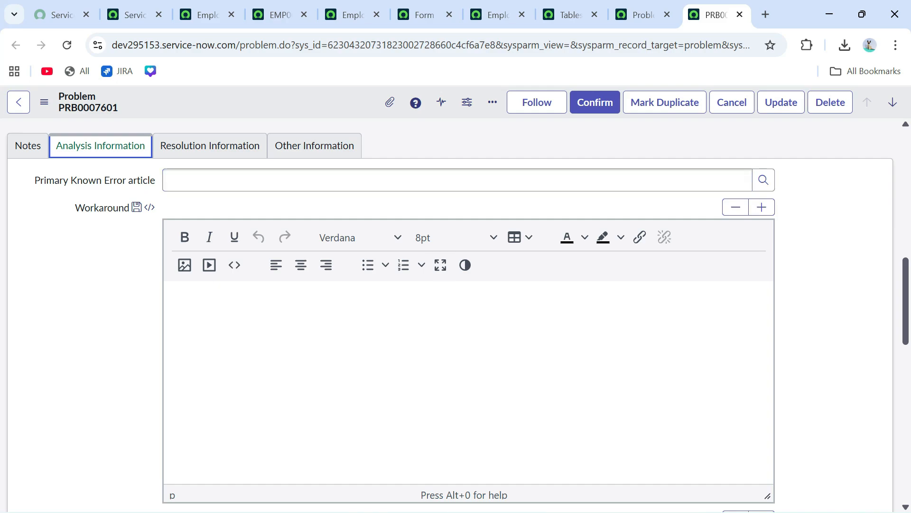
left_click(209, 146)
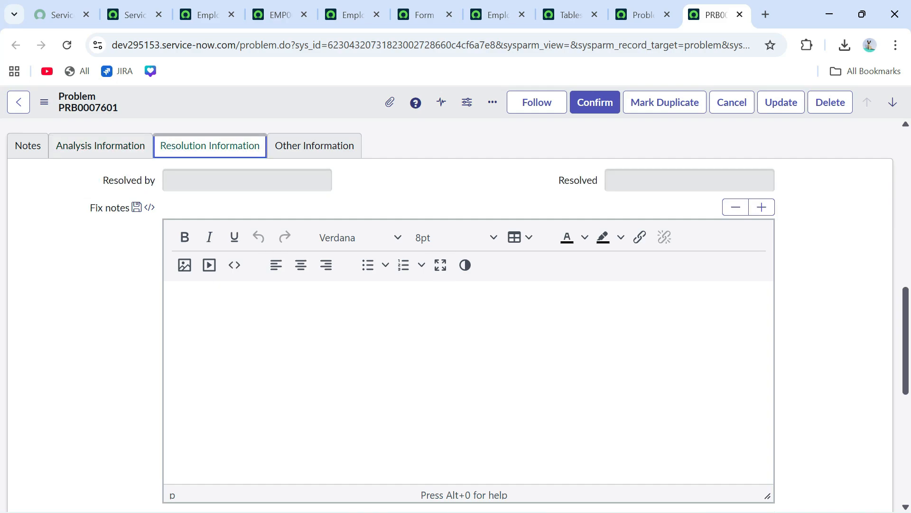
scroll(450, 311, "down", 3)
scroll(450, 311, "up", 3)
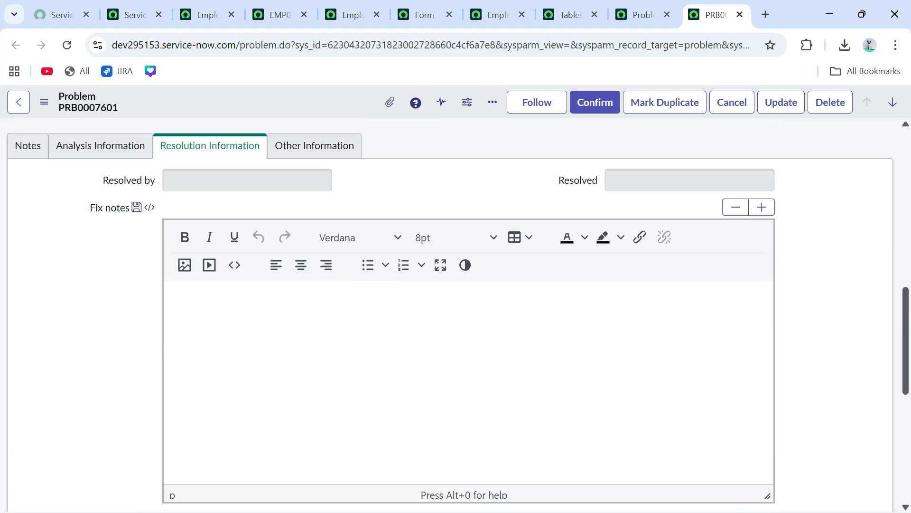
- Check who opened and confirmed the problem, then return to record EMP0001007
left_click(314, 146)
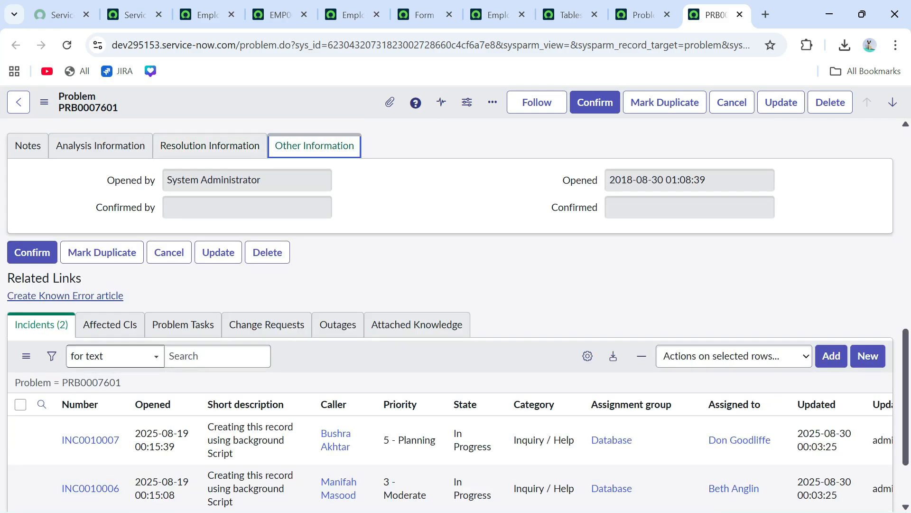
left_click_drag(541, 208, 98, 176)
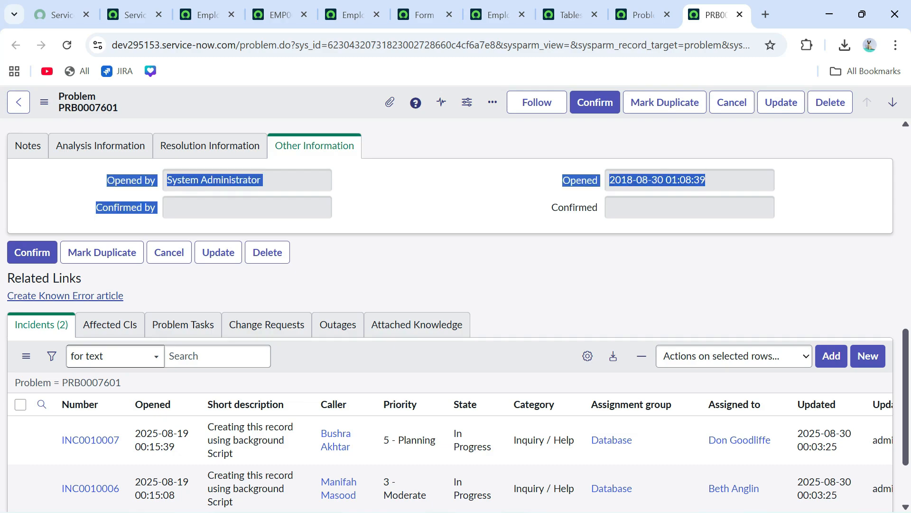
left_click(247, 181)
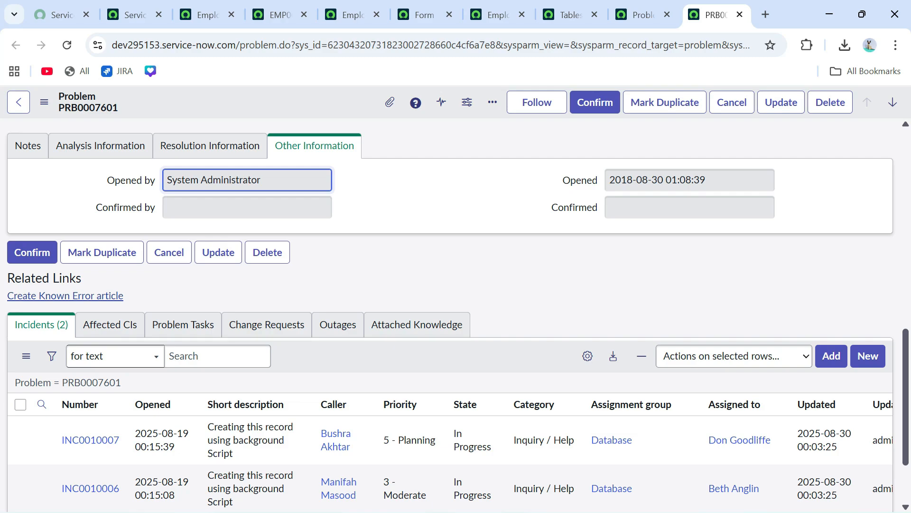
left_click(280, 15)
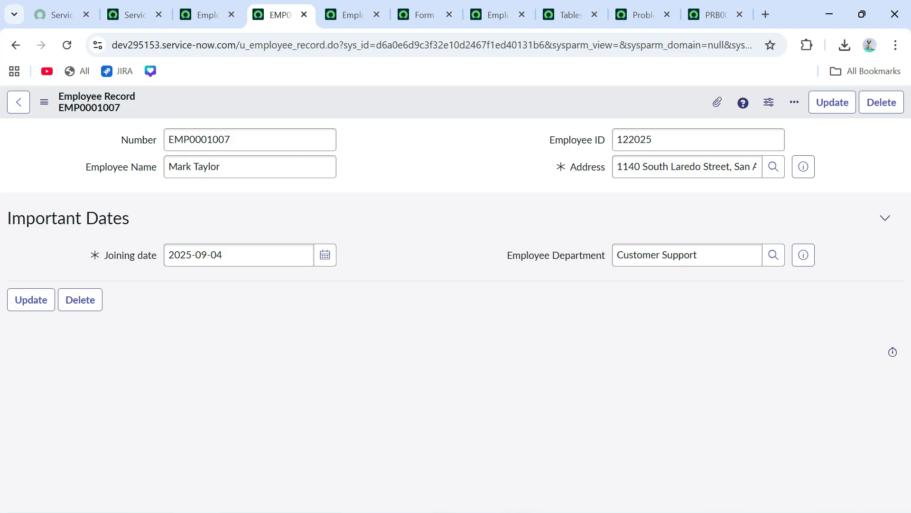
- Launch Word from Start search, create a blank document and begin typing '1 - Servicenow'
key("super")
type("word")
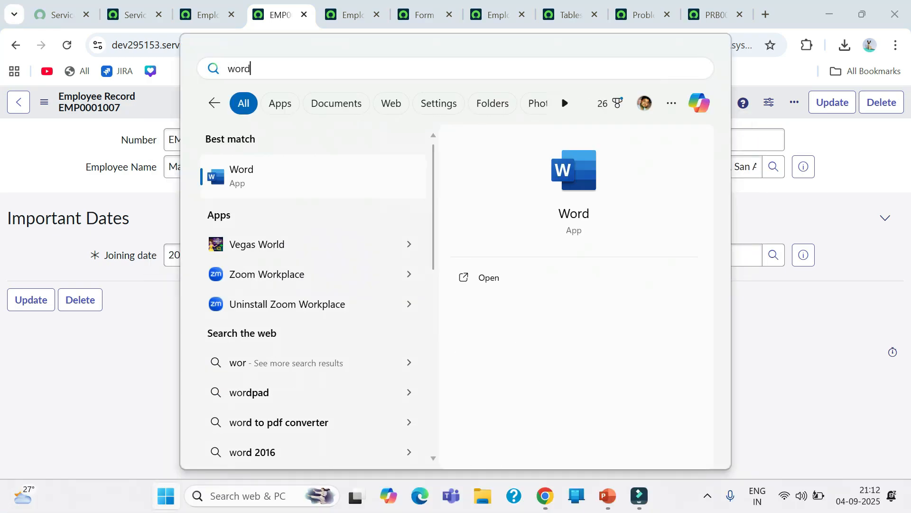
key("Return")
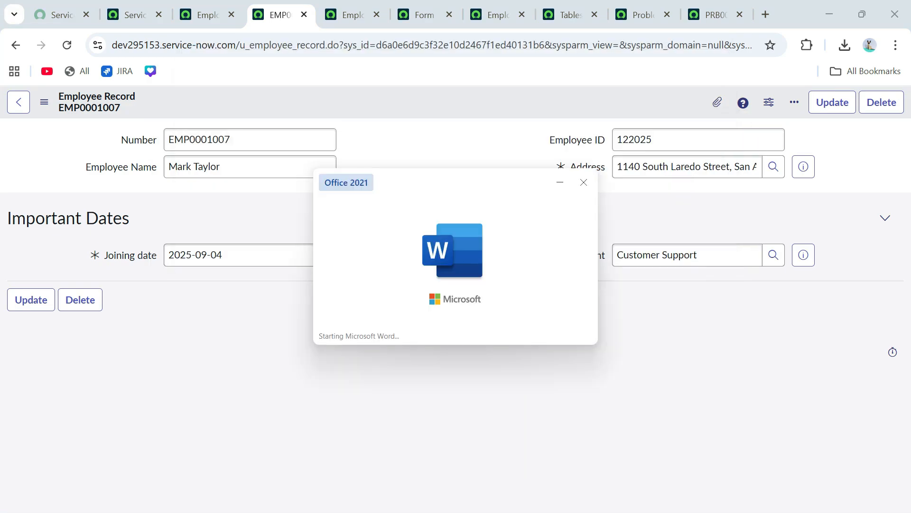
key("Return")
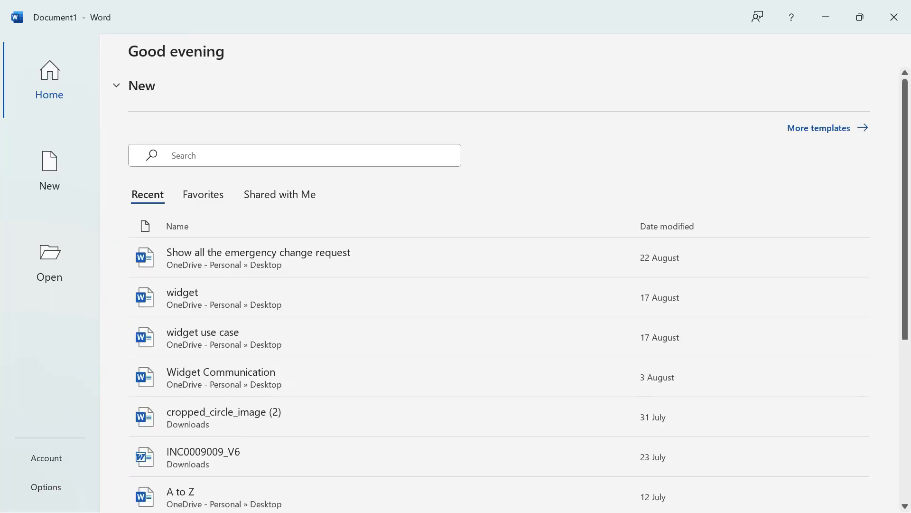
type("1")
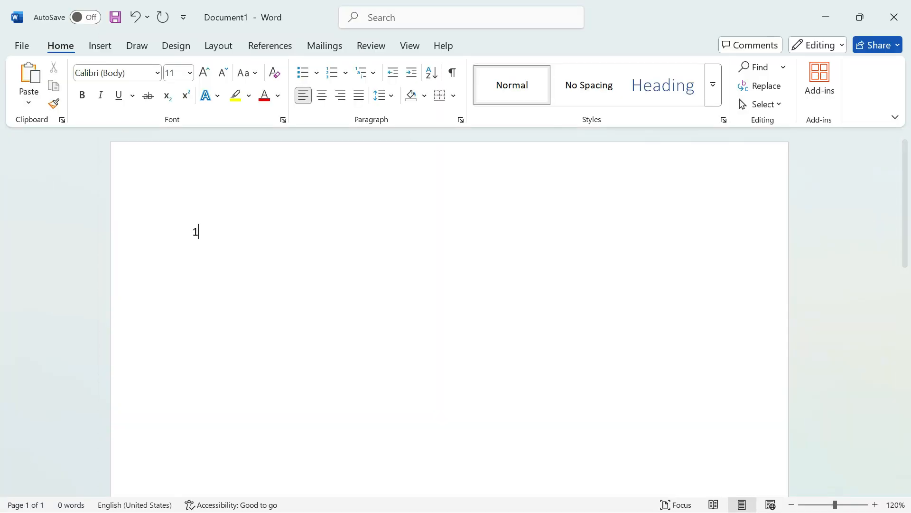
type(" - Servi")
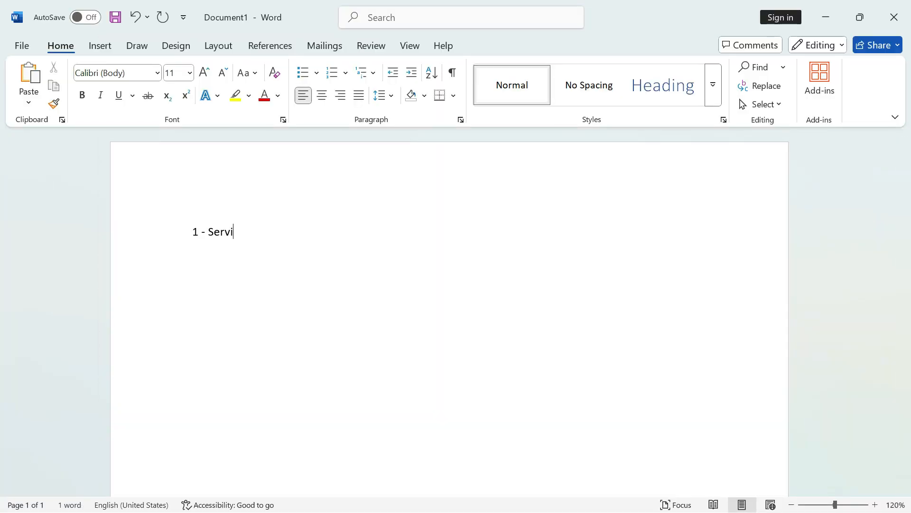
type("cenow")
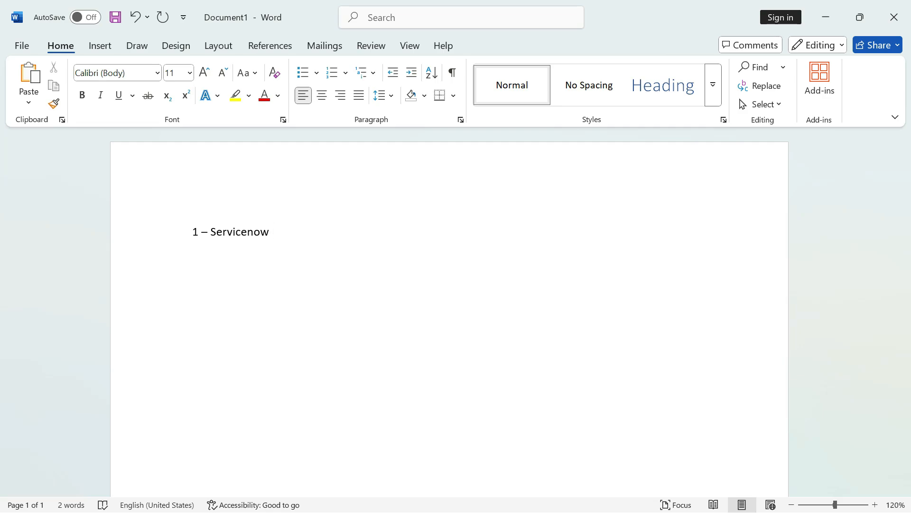
- Complete the first line as '1 – Servicenow MariaDB – RaptorDB'
type("MariaDB")
left_click_drag(272, 231, 316, 232)
left_click(317, 232)
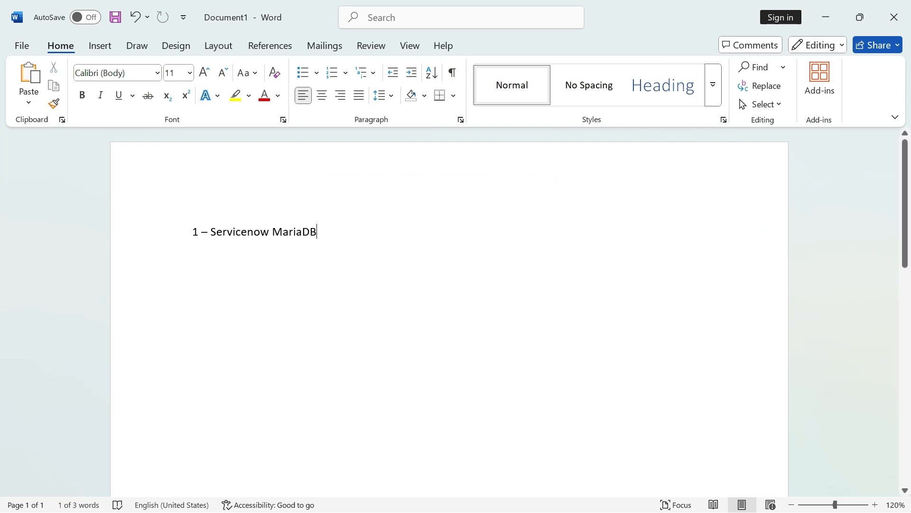
type("- T")
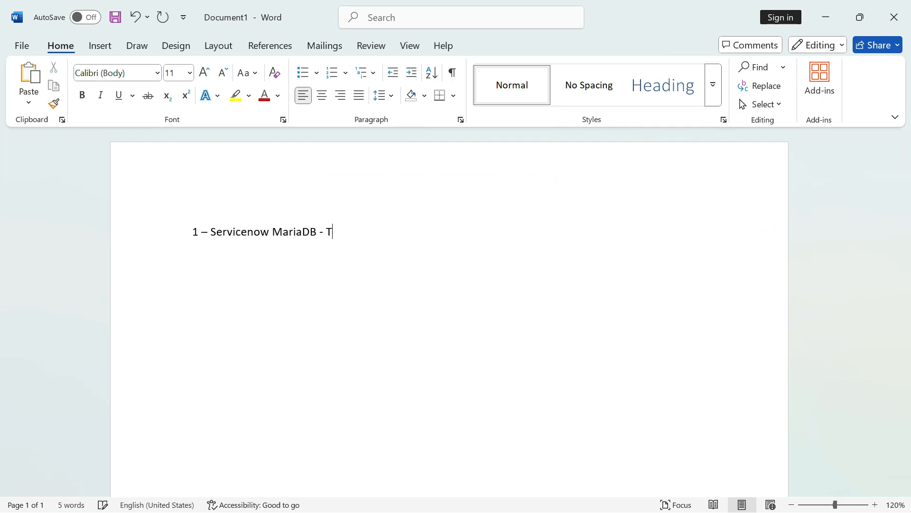
key("BackSpace")
type("RaptorDB")
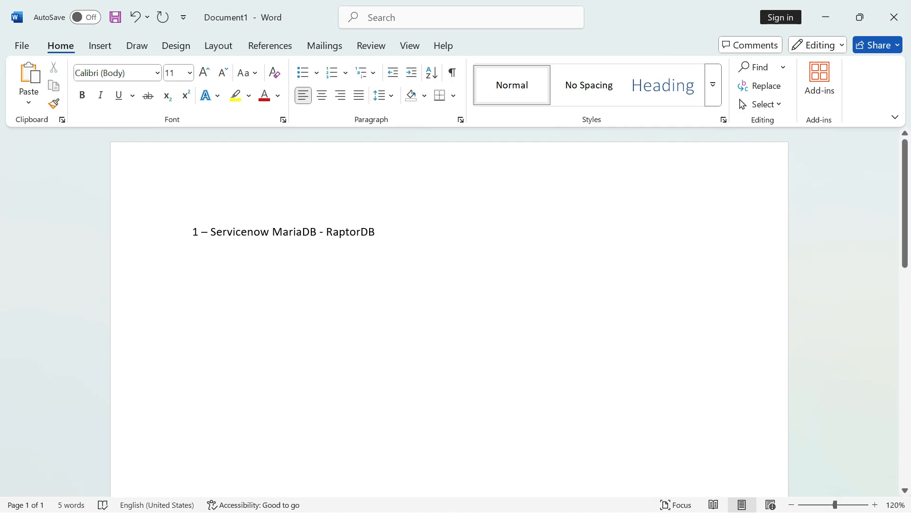
left_click_drag(327, 231, 375, 231)
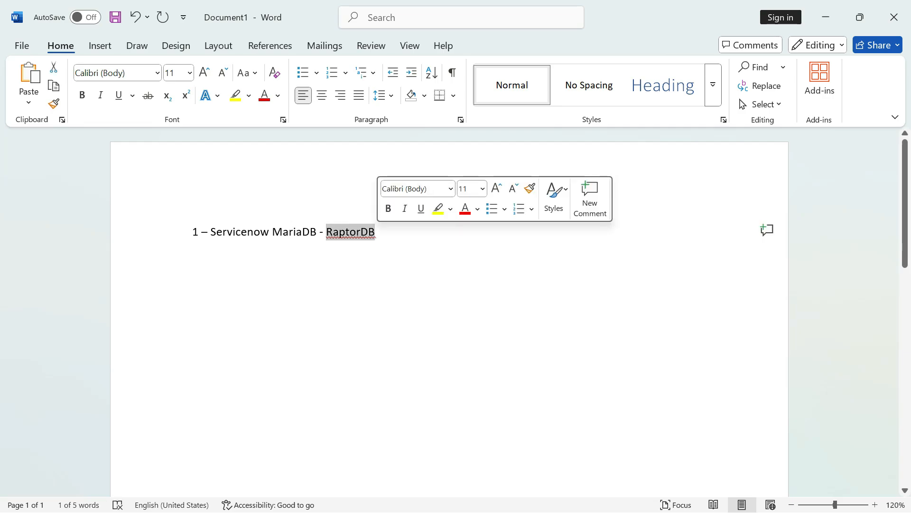
left_click(376, 232)
left_click_drag(272, 231, 317, 232)
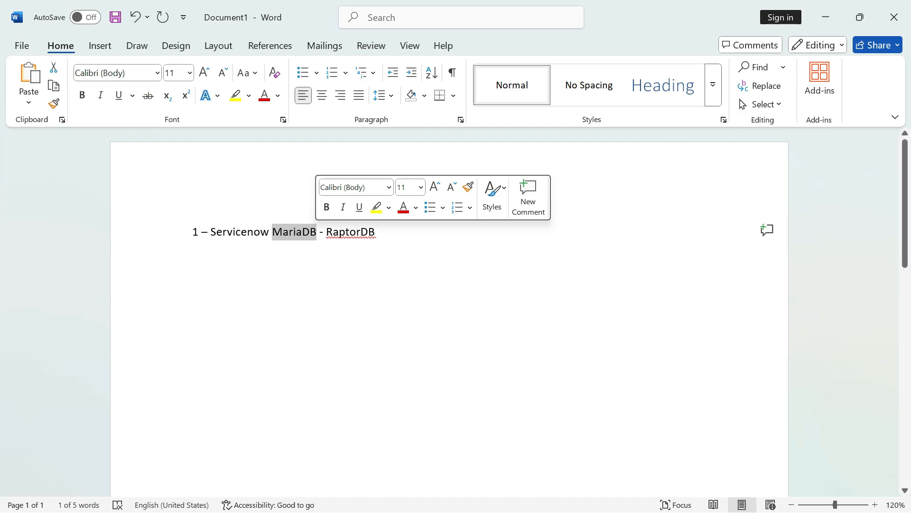
left_click(377, 231)
- Add a second line reading '2- Multiple Instance Model'
key("Return")
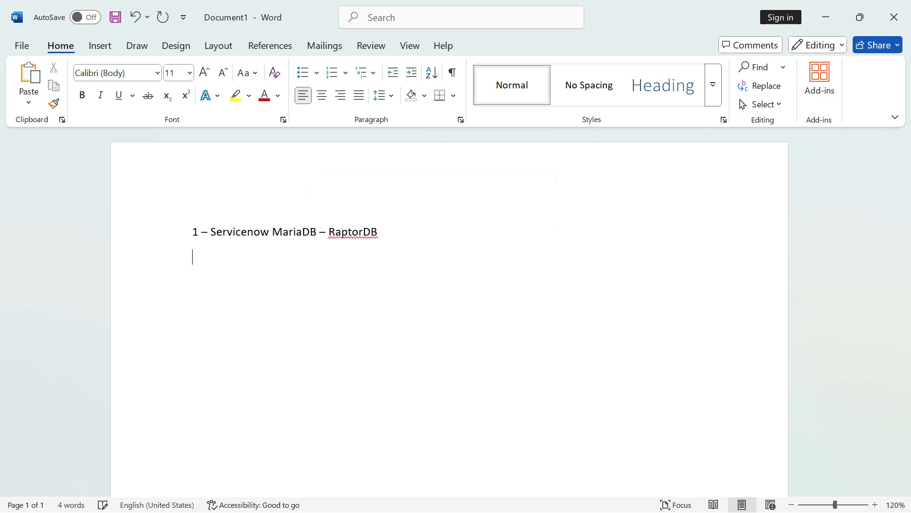
type("2- Multiple Instance Mod")
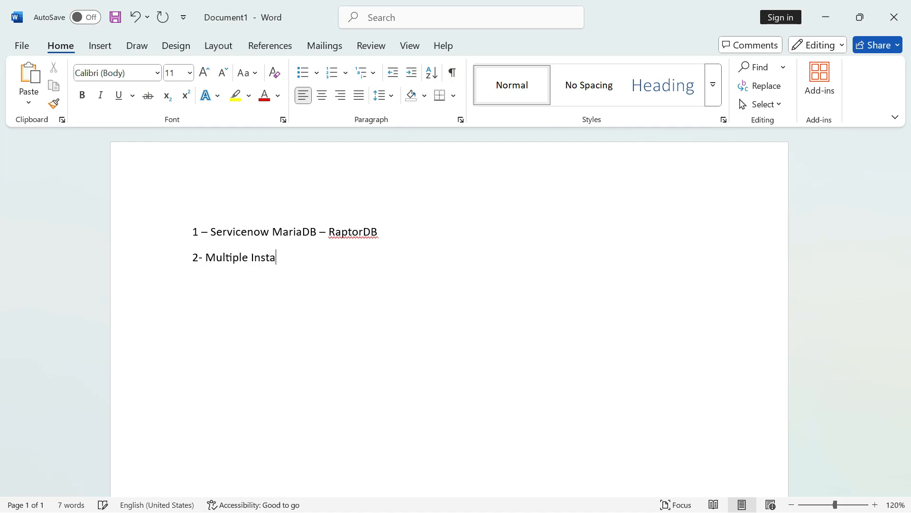
type("el")
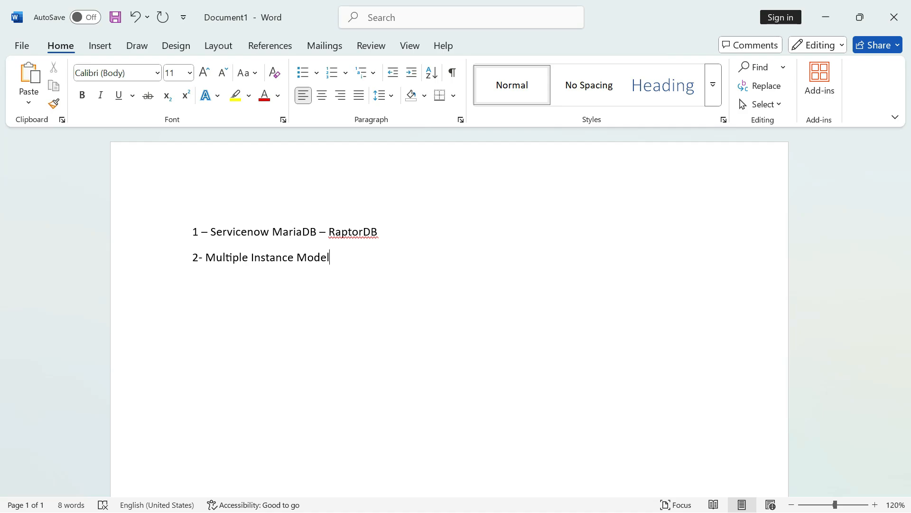
- Append '-->' after 'Multiple Instance Model' so AutoCorrect turns it into a right arrow
type("-")
type("-")
type(">")
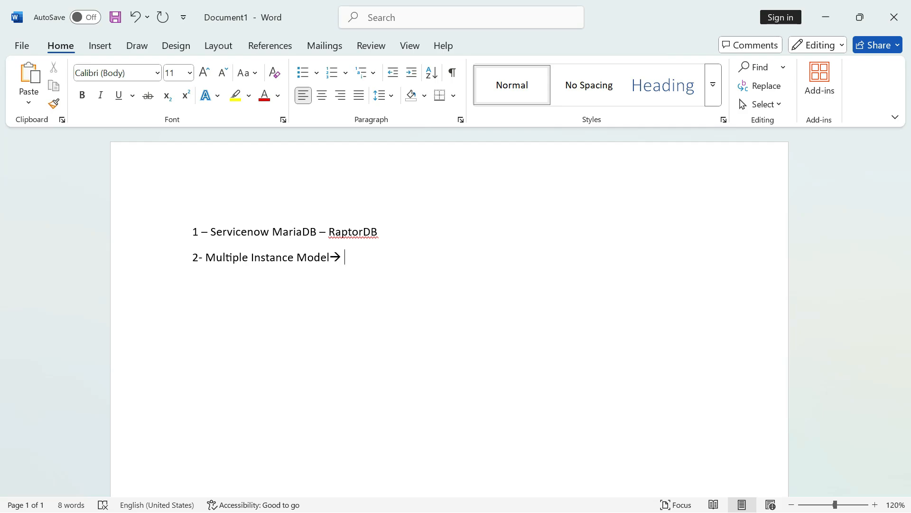